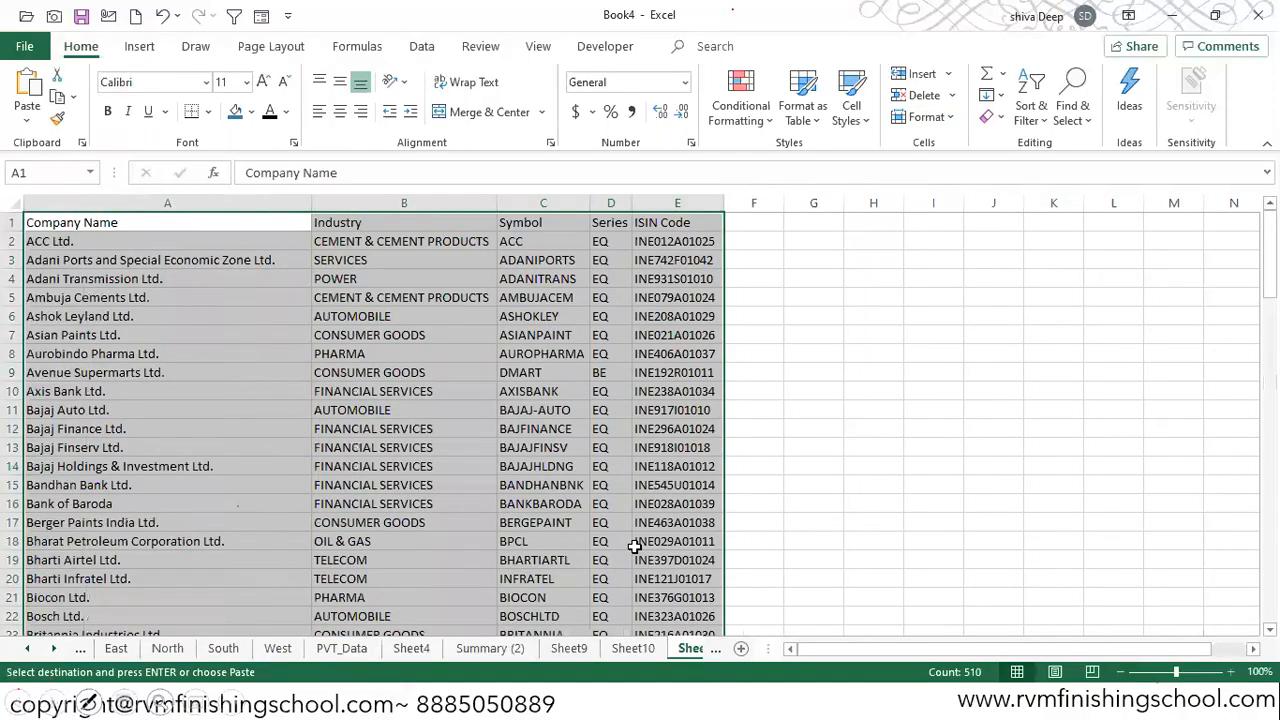
left_click(54, 648)
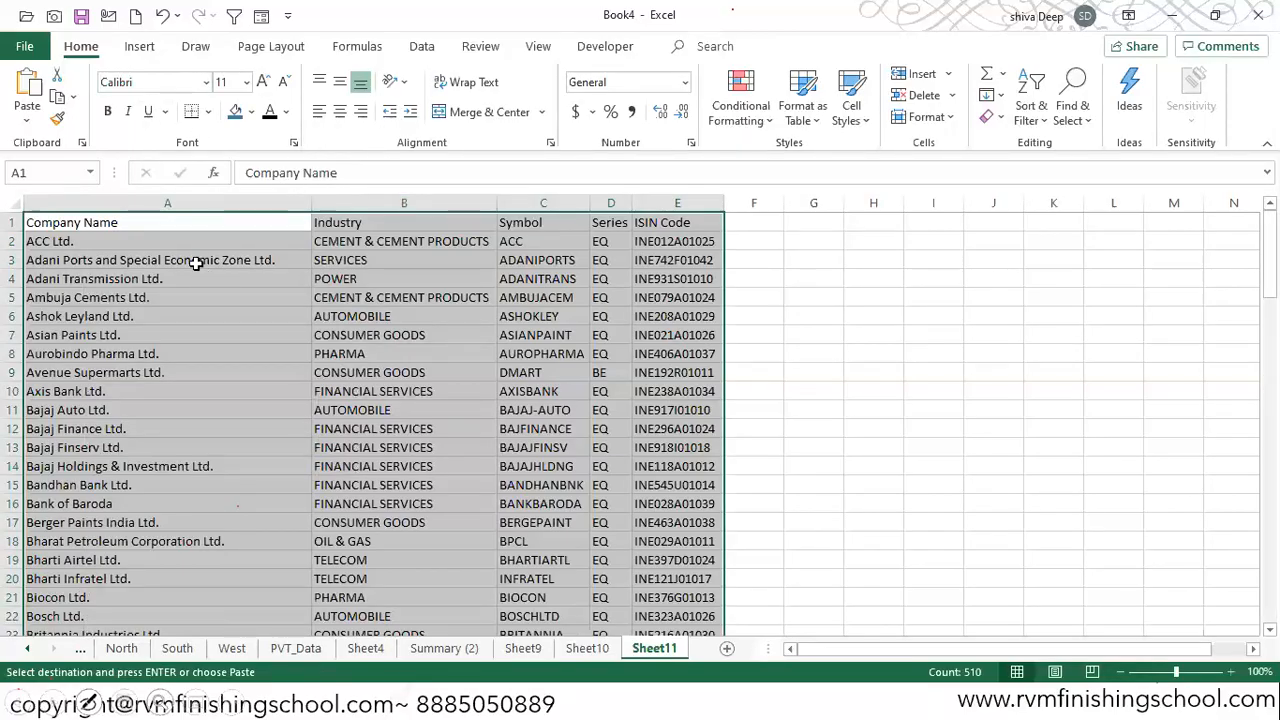
key("alt+n")
key("v")
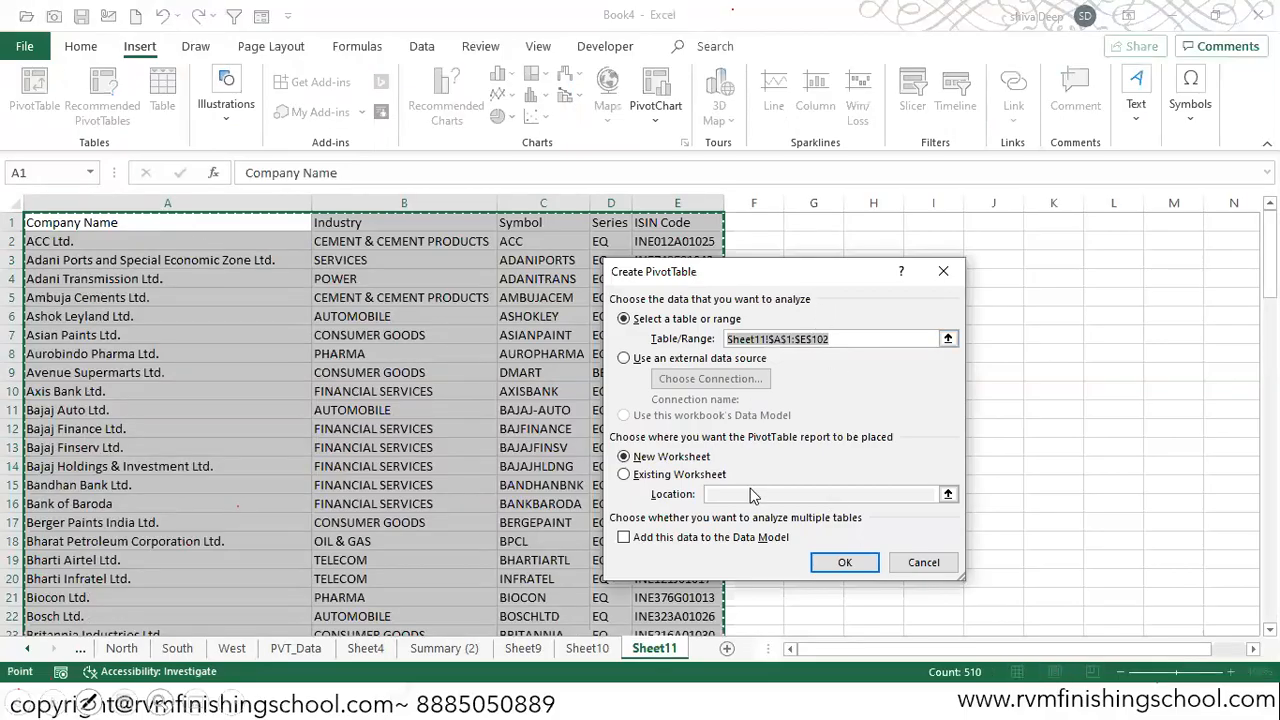
key("Escape")
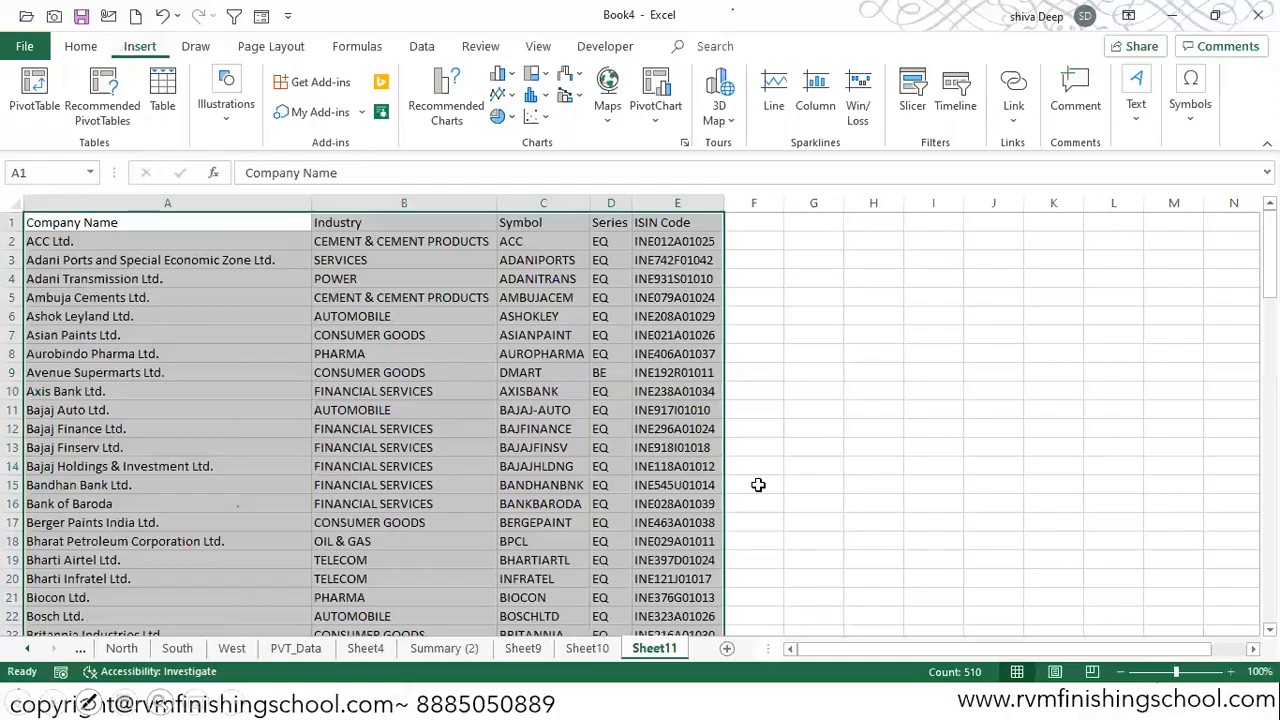
Step: Create a PivotTable from Sheet11 range A1:E102 on a new worksheet
key("alt+n")
key("v")
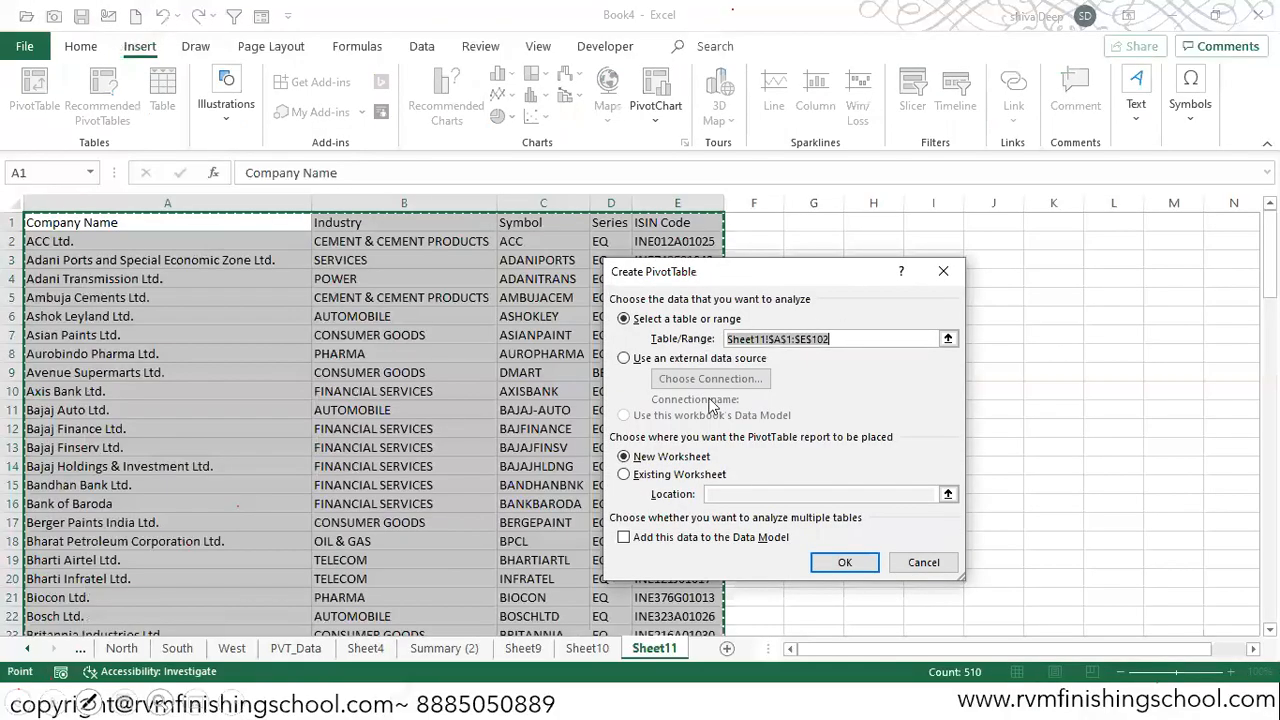
left_click(845, 561)
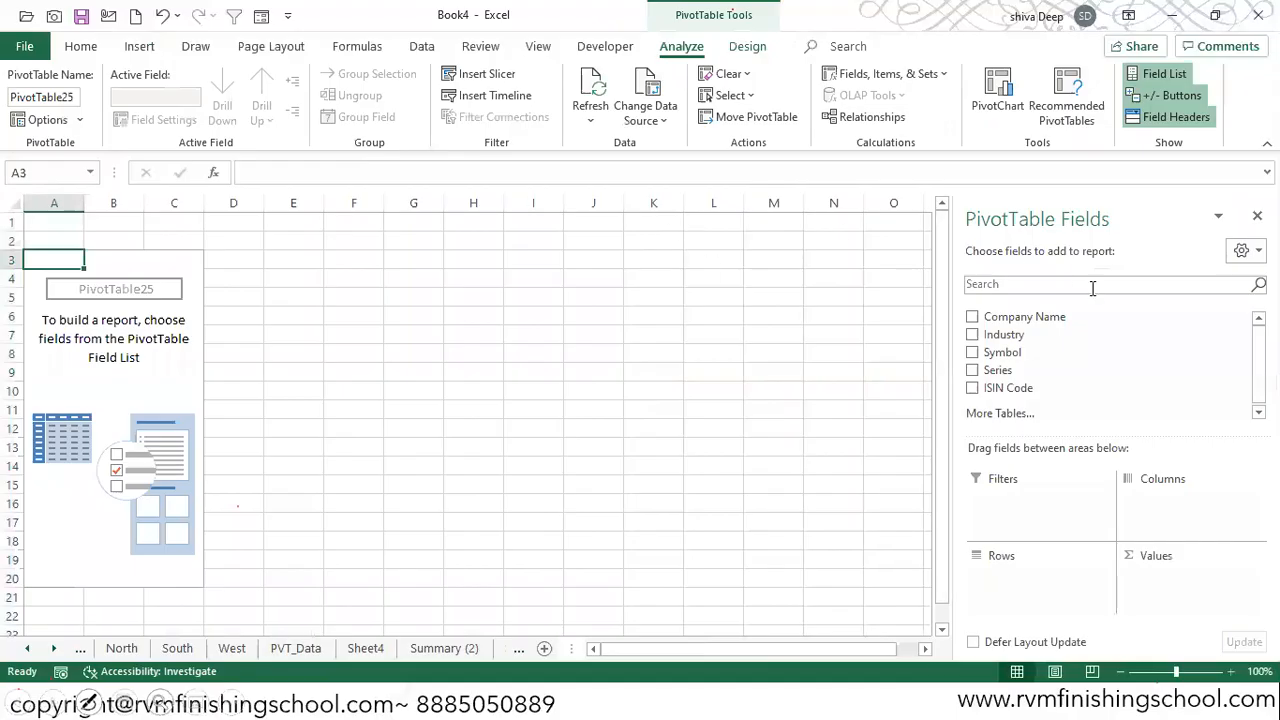
Step: Place Industry in the PivotTable's filters and Symbol, ISIN Code and Company Name in its rows, then close the field list
left_click_drag(1017, 340, 1033, 503)
left_click_drag(1033, 315, 1039, 556)
left_click_drag(1020, 318, 1027, 578)
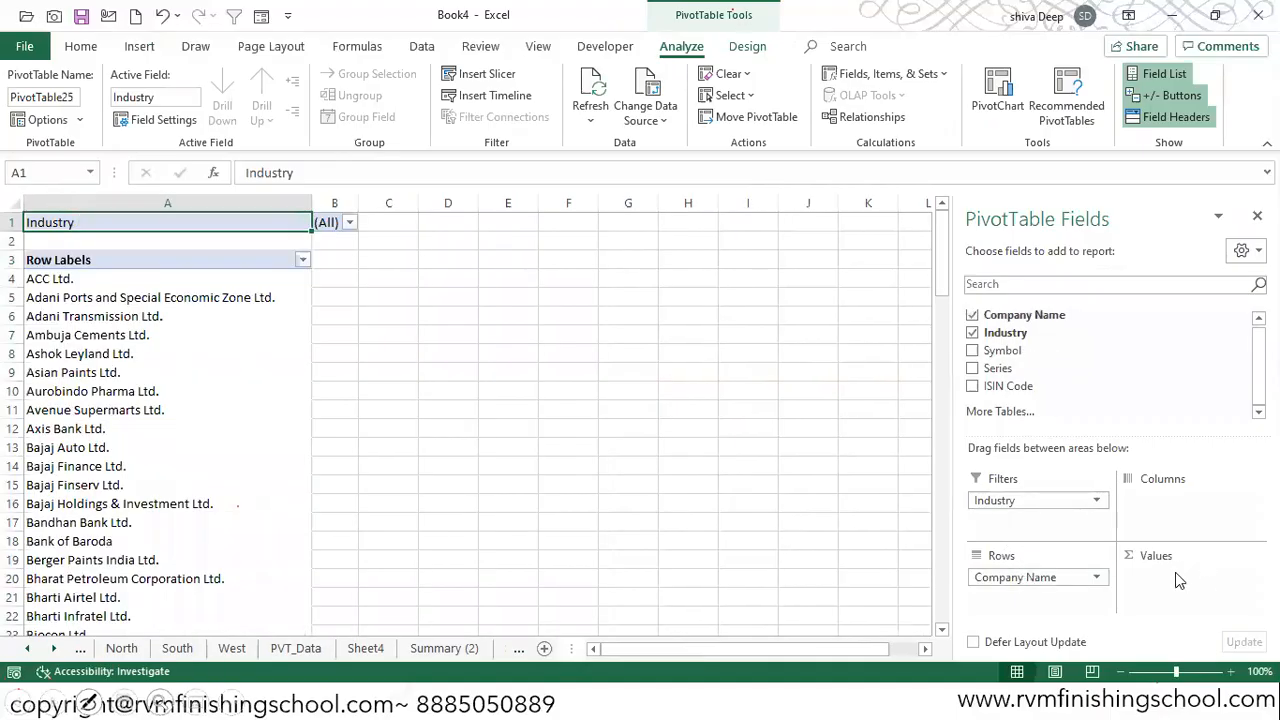
left_click_drag(1010, 352, 1014, 584)
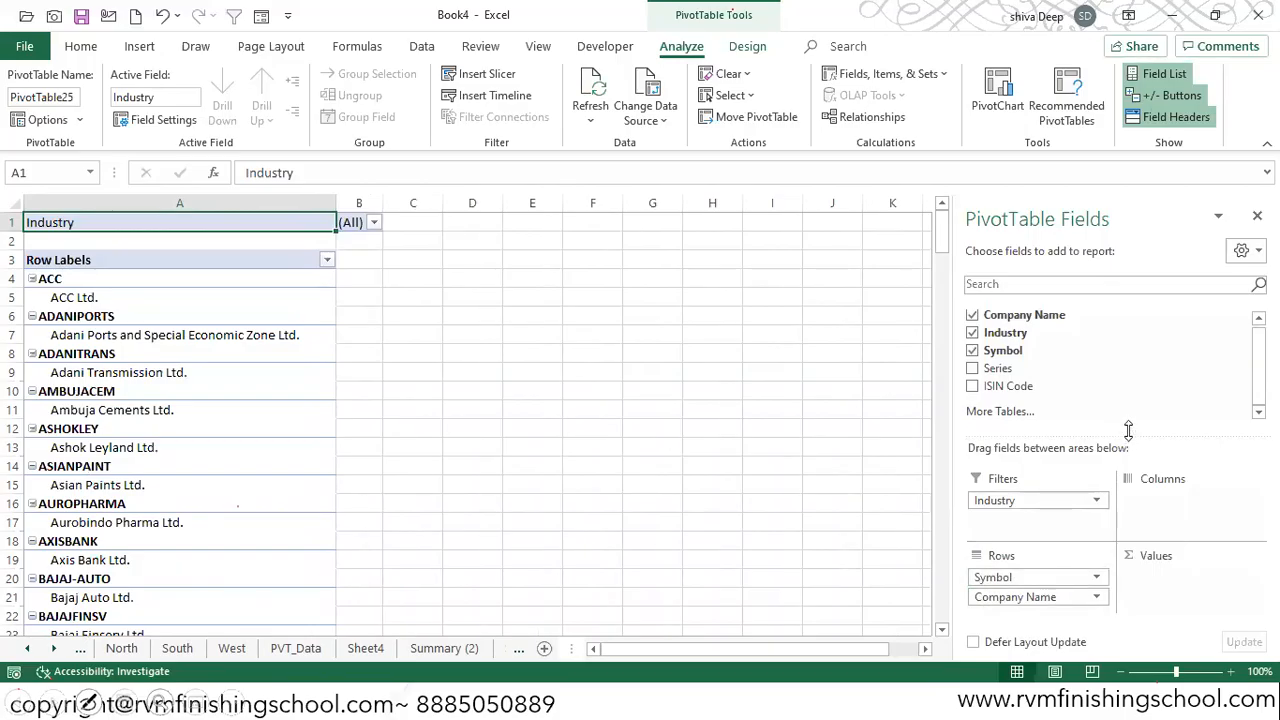
left_click_drag(1132, 433, 1130, 414)
left_click_drag(1006, 387, 1013, 582)
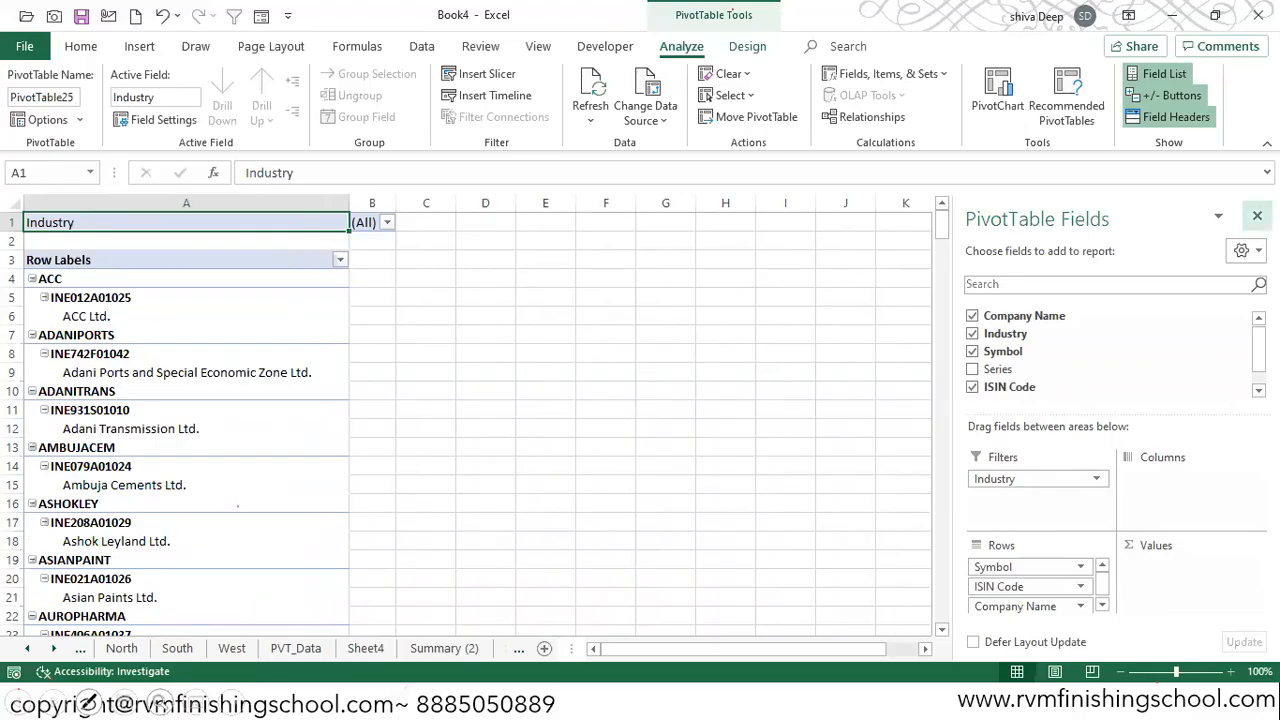
left_click(1257, 216)
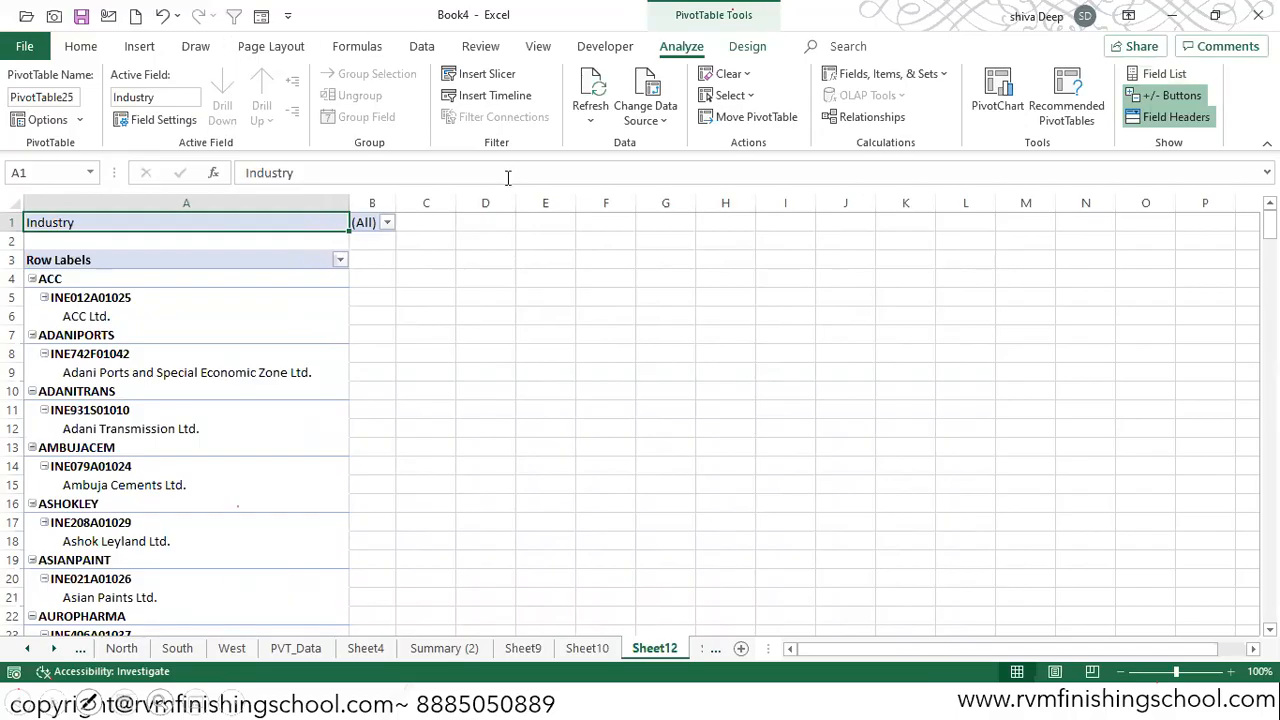
Step: Show the PivotTable in tabular form and turn off all subtotals
left_click(748, 46)
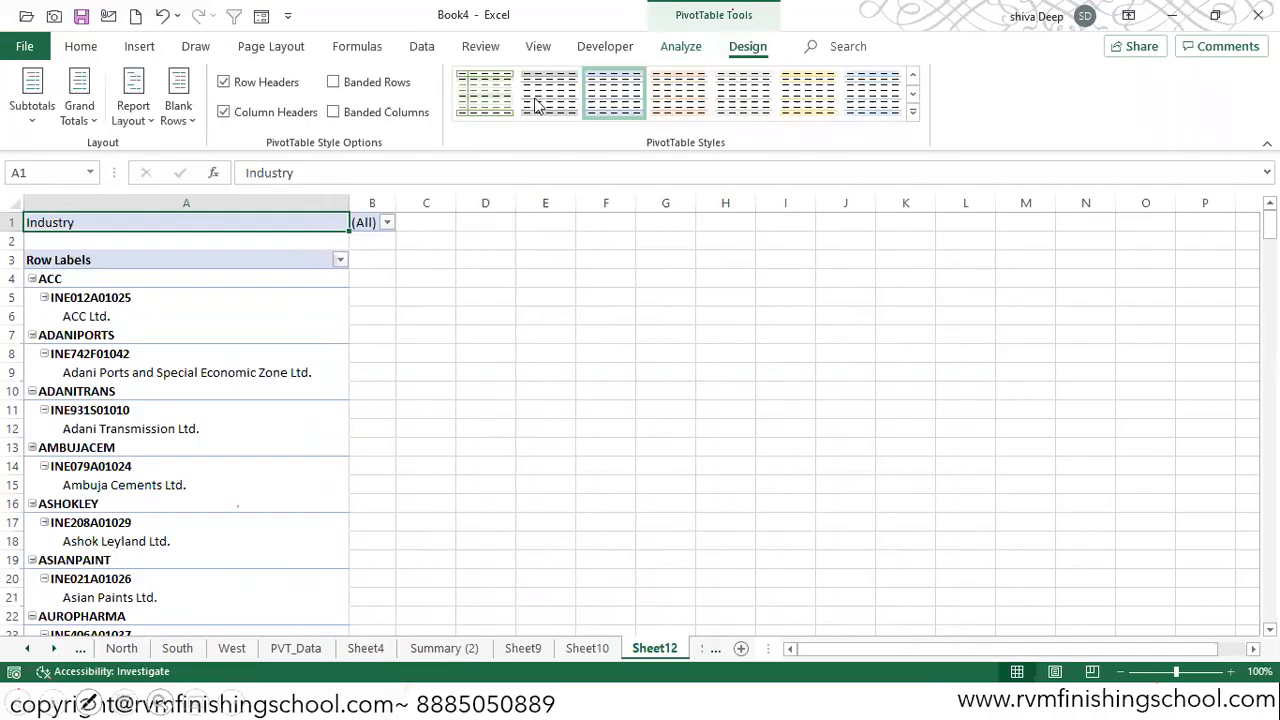
left_click(135, 112)
left_click(183, 246)
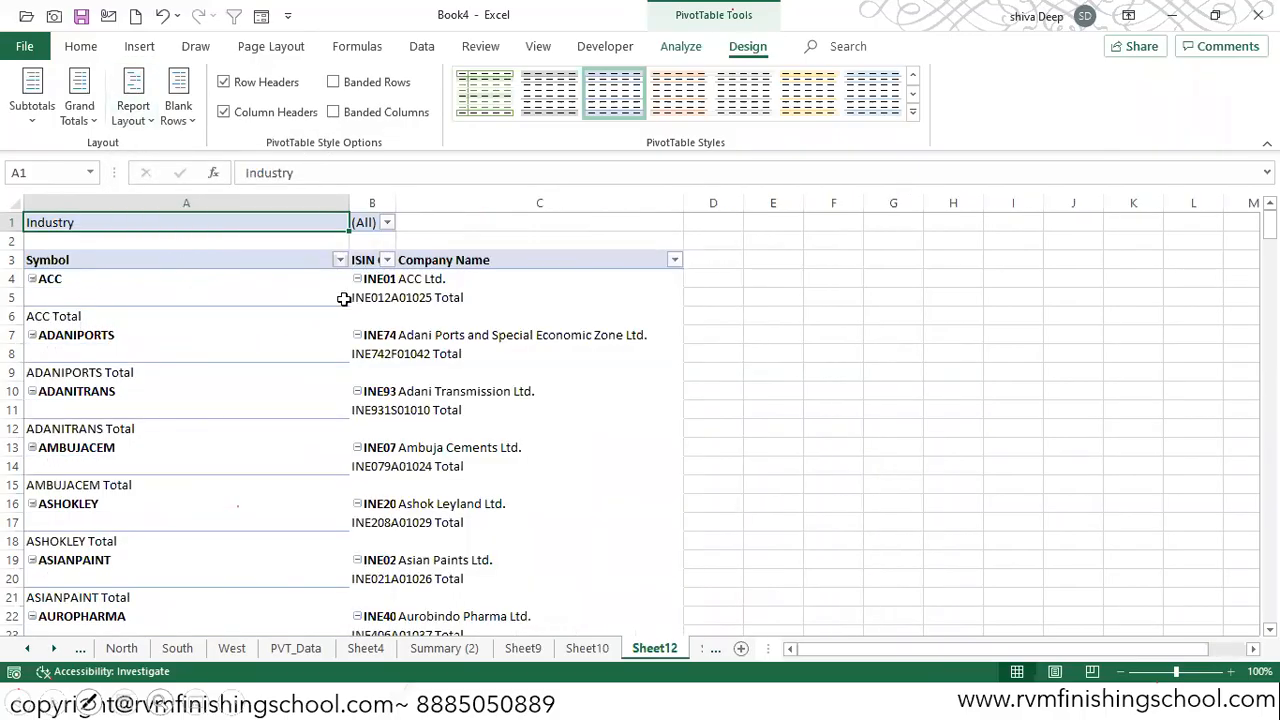
left_click(32, 100)
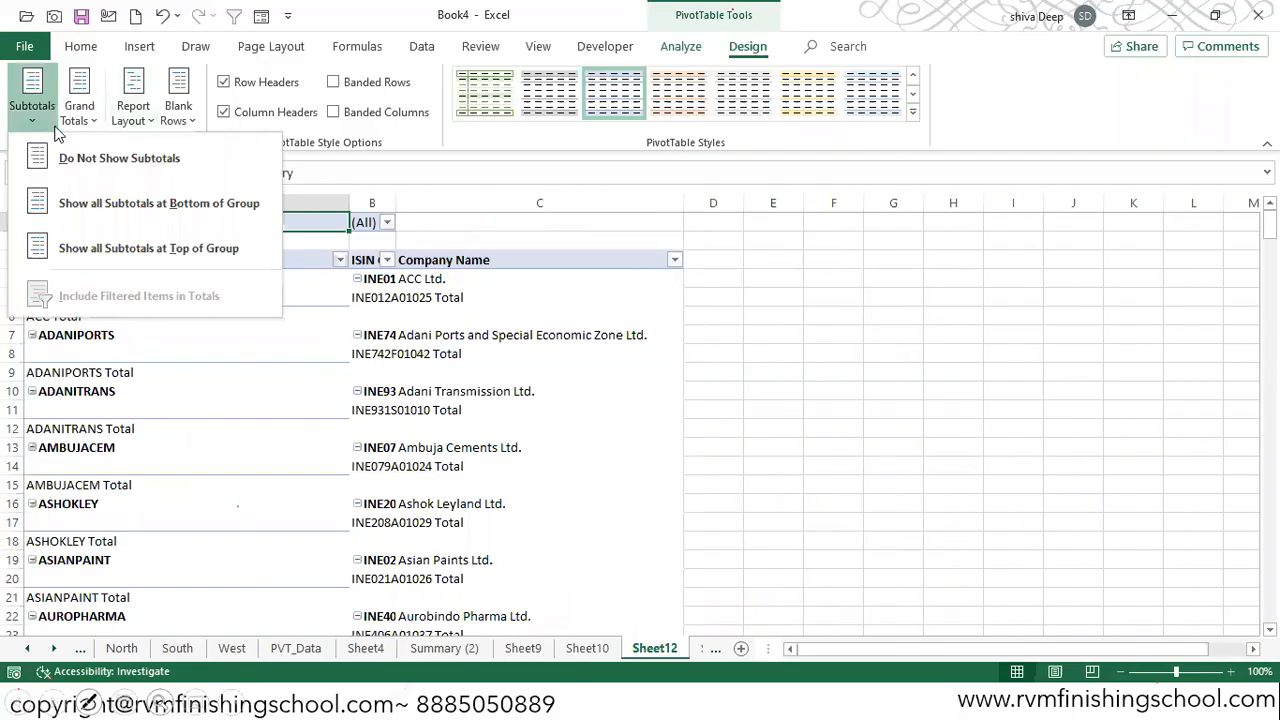
left_click(85, 160)
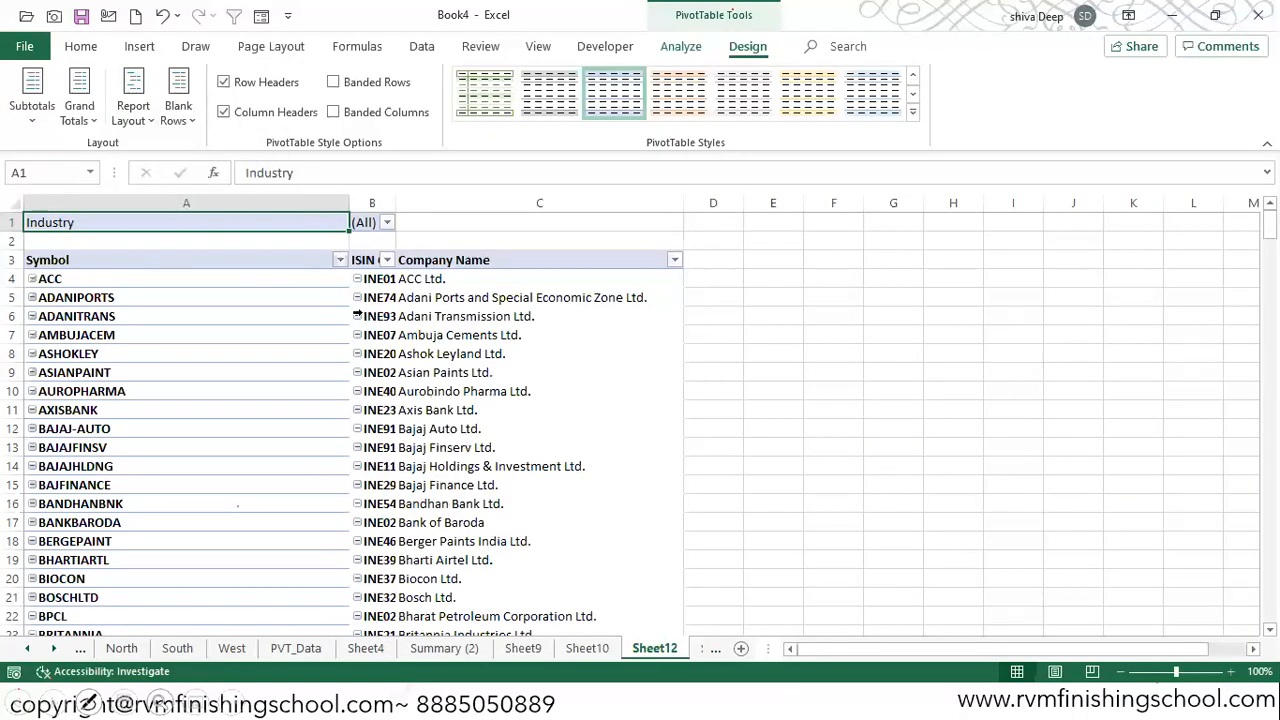
Step: Hide the PivotTable's expand/collapse buttons, fit the ISIN Code column to its contents and narrow the Company Name column slightly
left_click(681, 46)
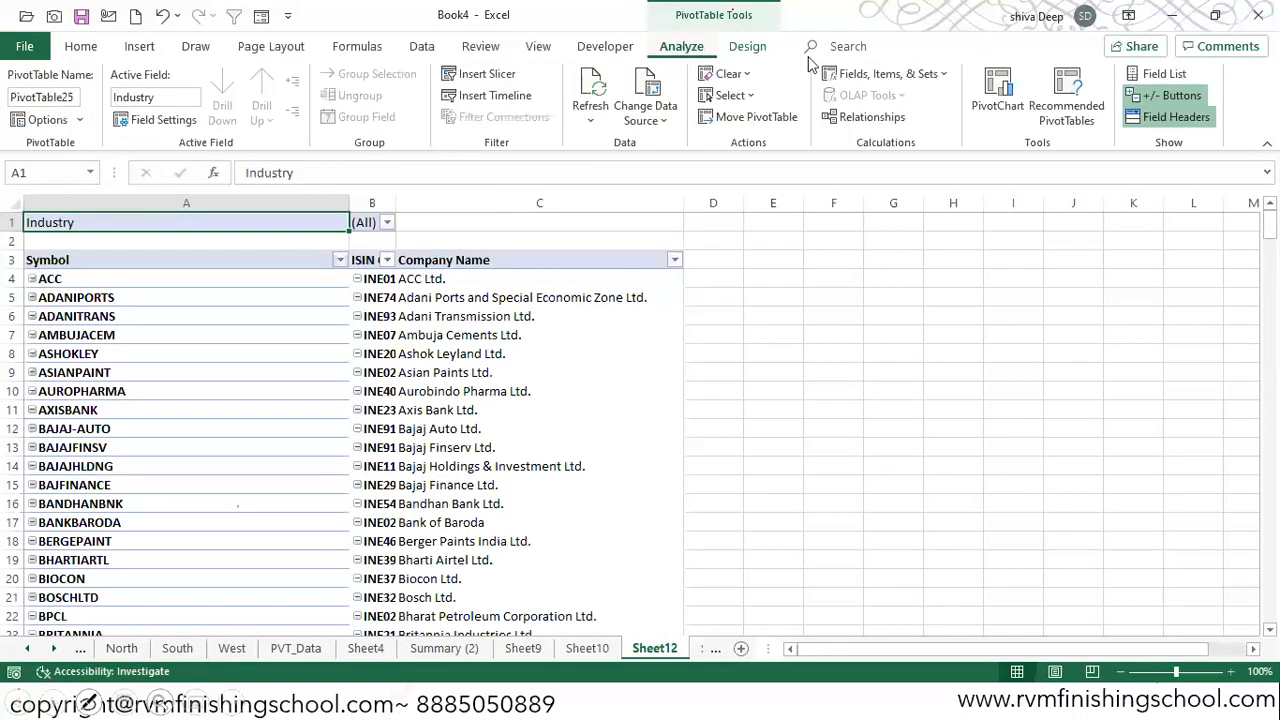
left_click(1160, 95)
double_click(395, 203)
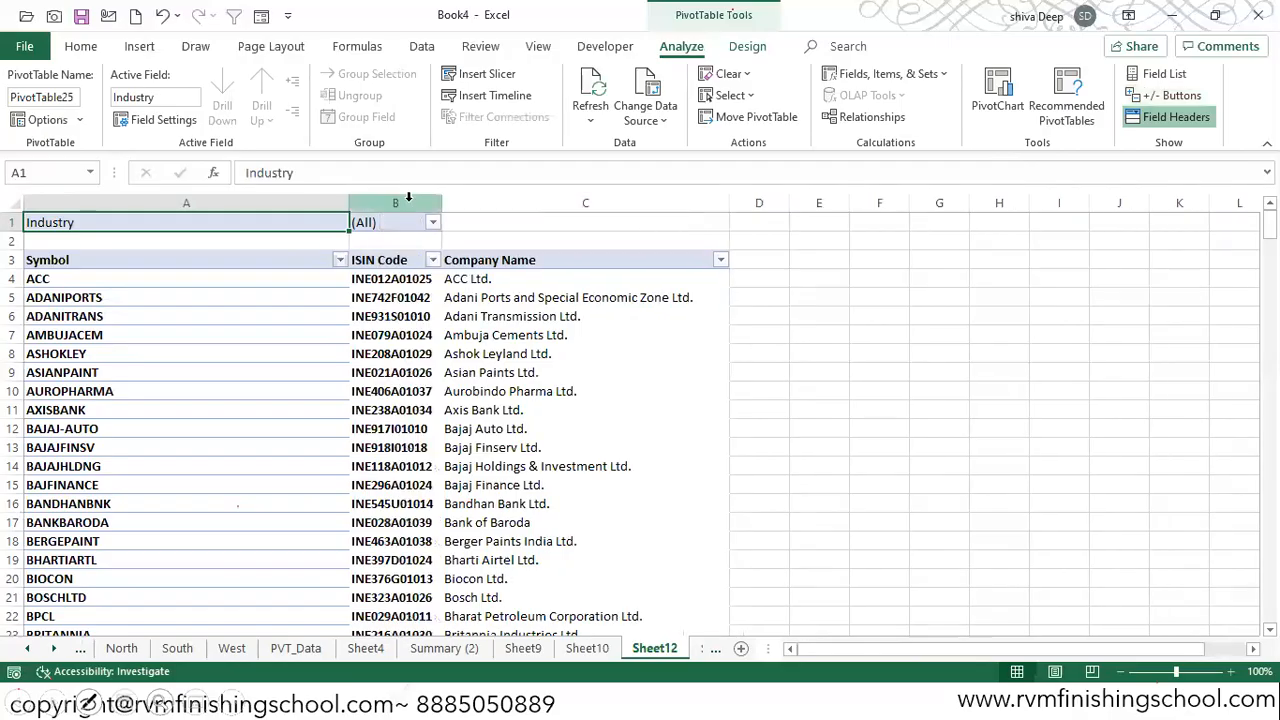
left_click_drag(728, 203, 690, 203)
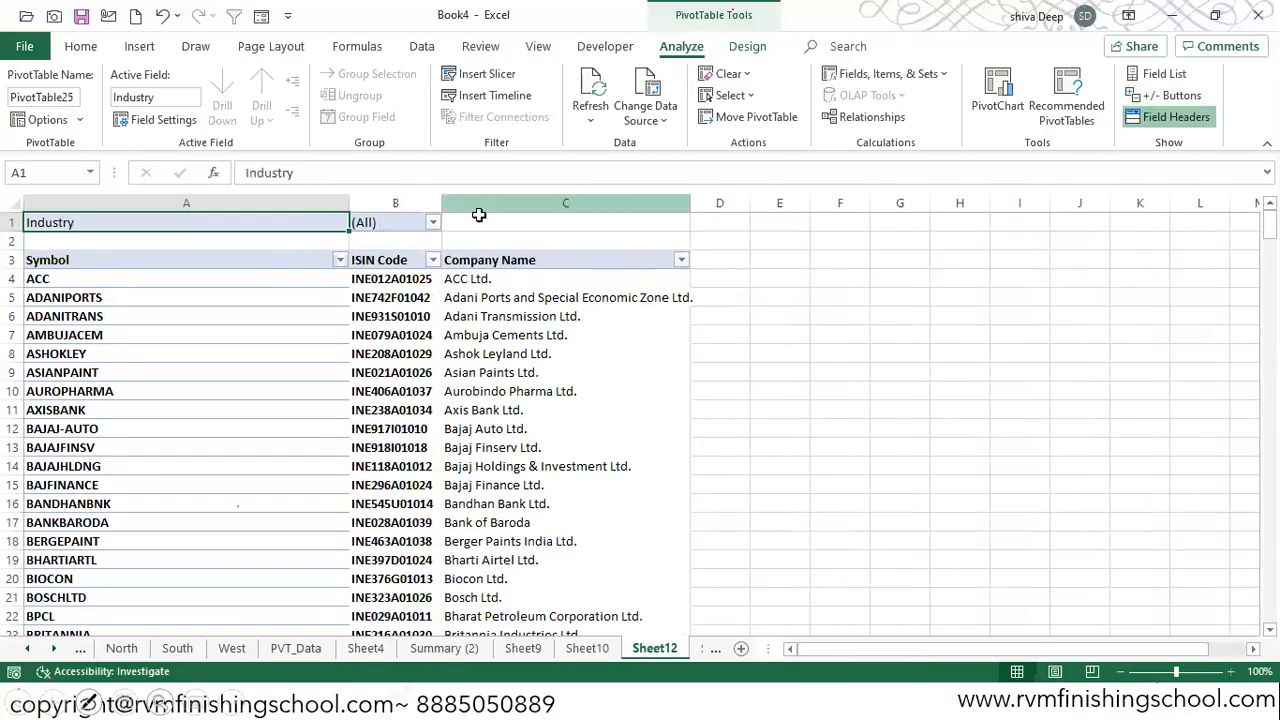
left_click(661, 203)
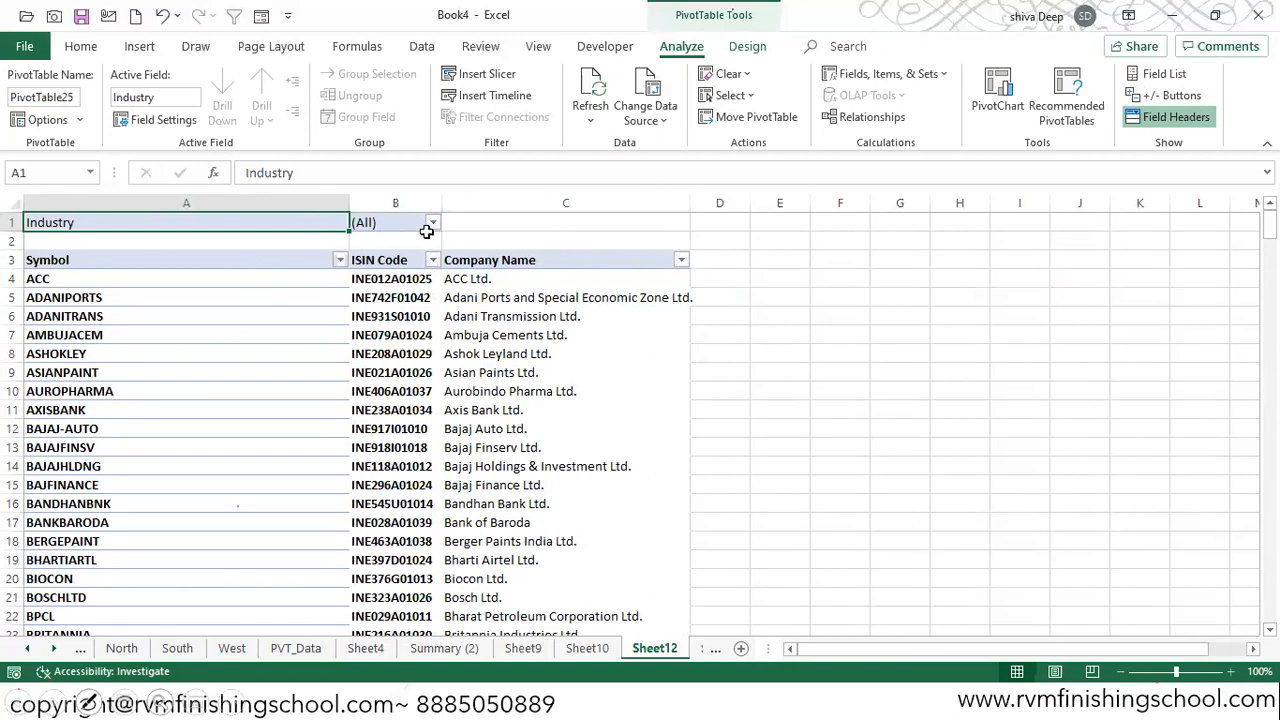
Step: Generate a separate report filter page for every Industry item in the PivotTable
left_click(433, 223)
scroll(435, 300, "down", 3)
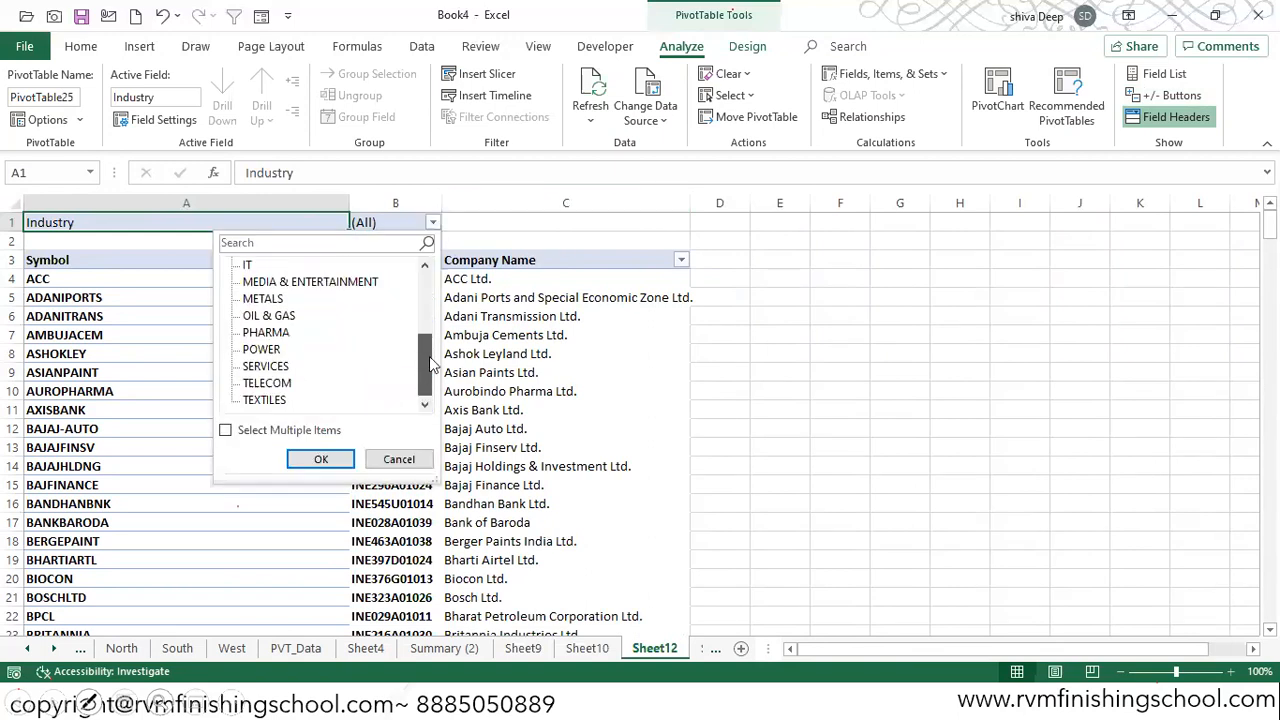
scroll(436, 290, "up", 3)
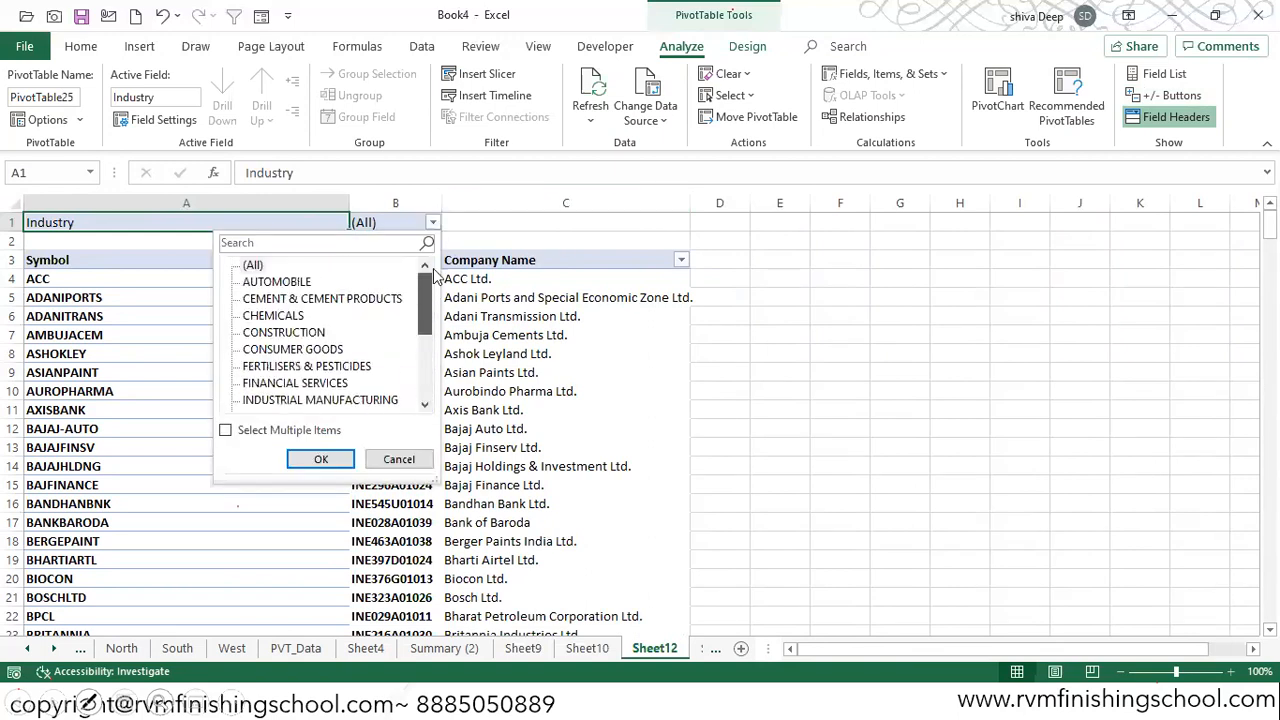
left_click(373, 223)
left_click(79, 120)
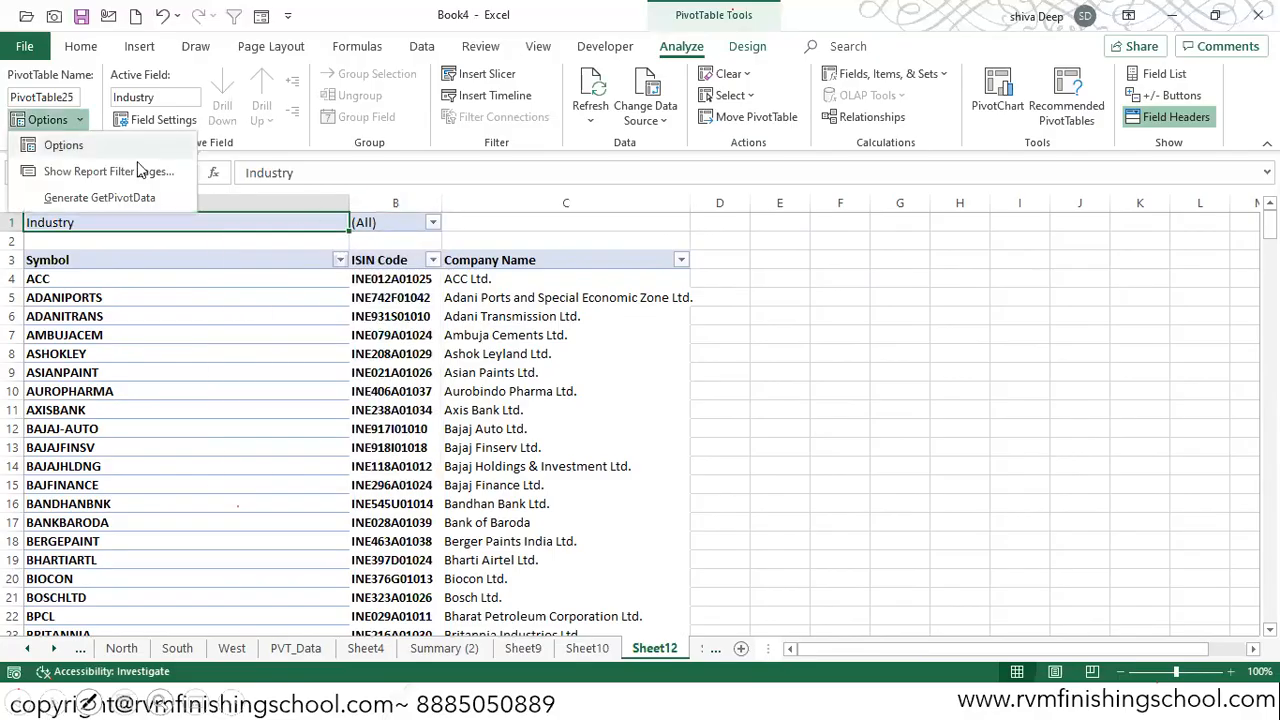
left_click(104, 172)
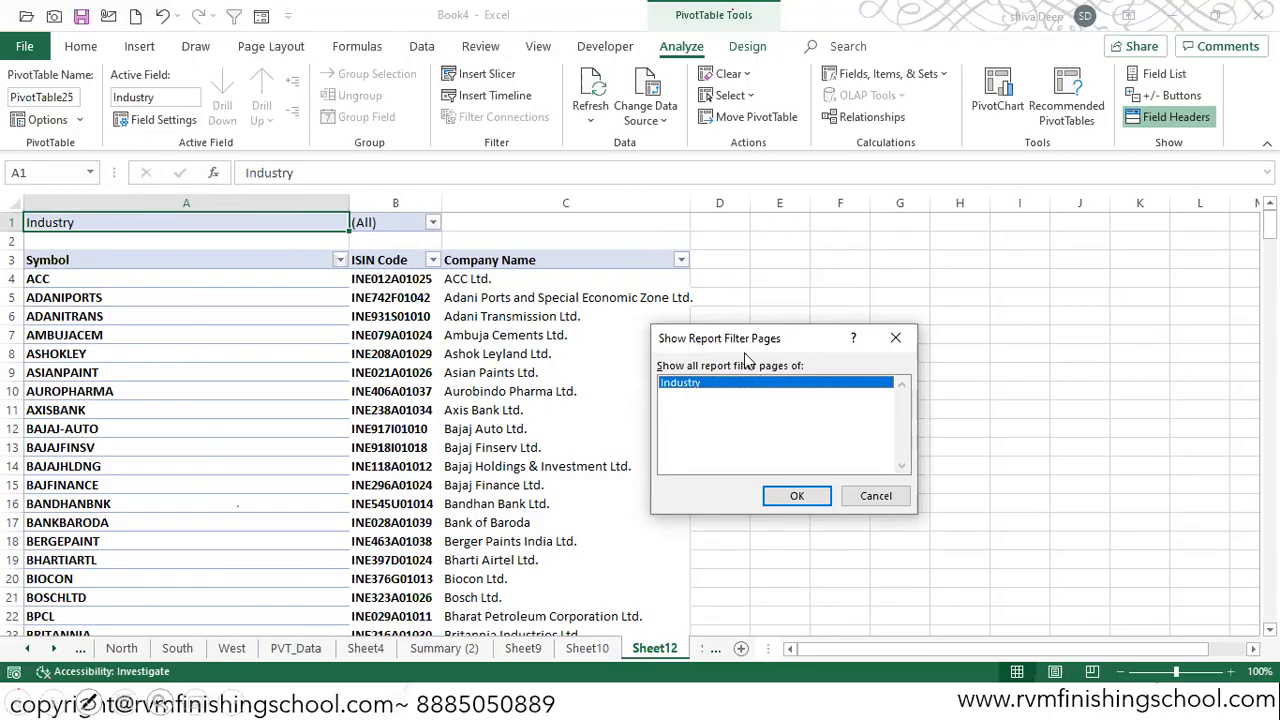
left_click(792, 498)
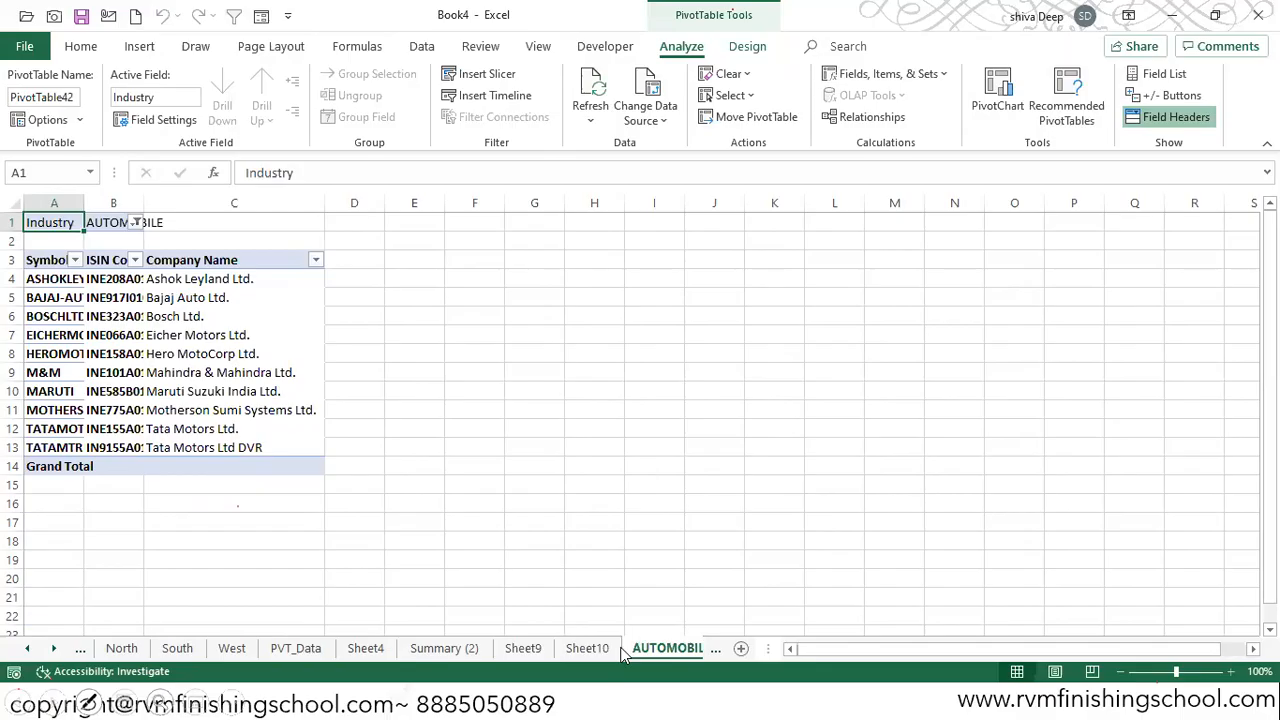
Step: Review the workbook's list of worksheets and open the IT sheet from it
right_click(55, 652)
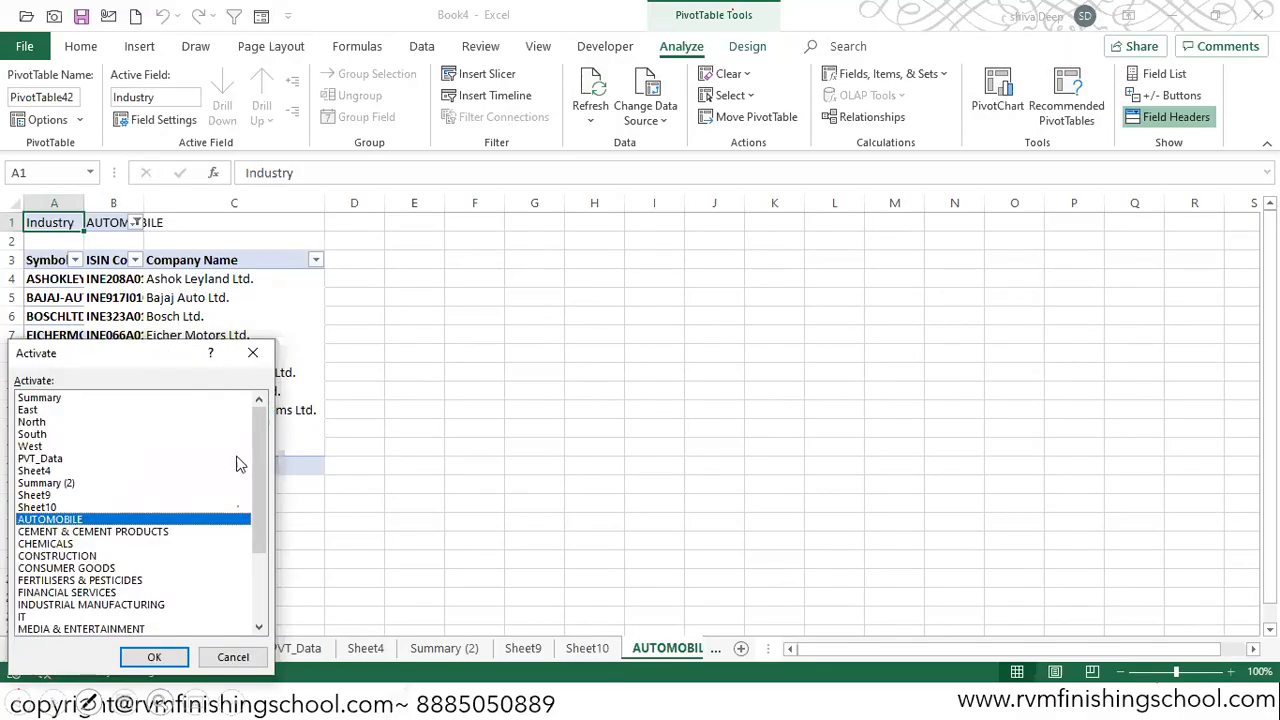
left_click_drag(259, 465, 262, 584)
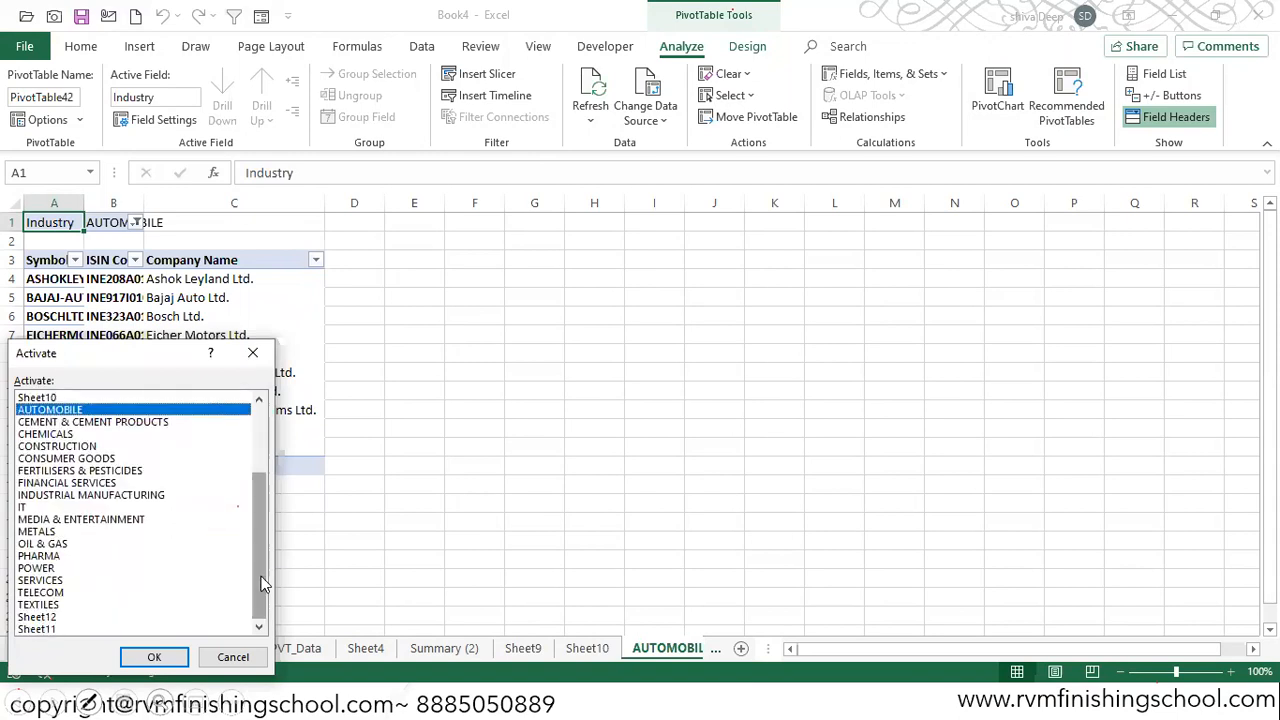
left_click(253, 353)
left_click(54, 648)
left_click(54, 648)
left_click(54, 648)
left_click(54, 648)
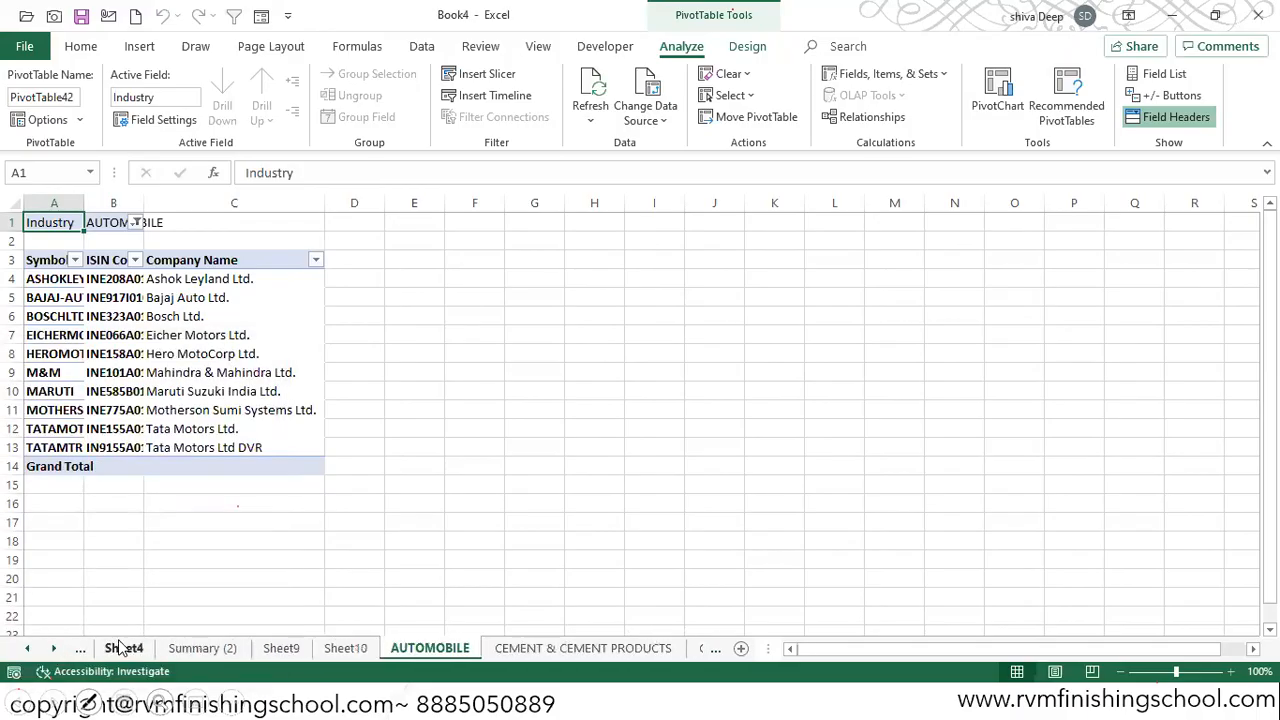
right_click(55, 650)
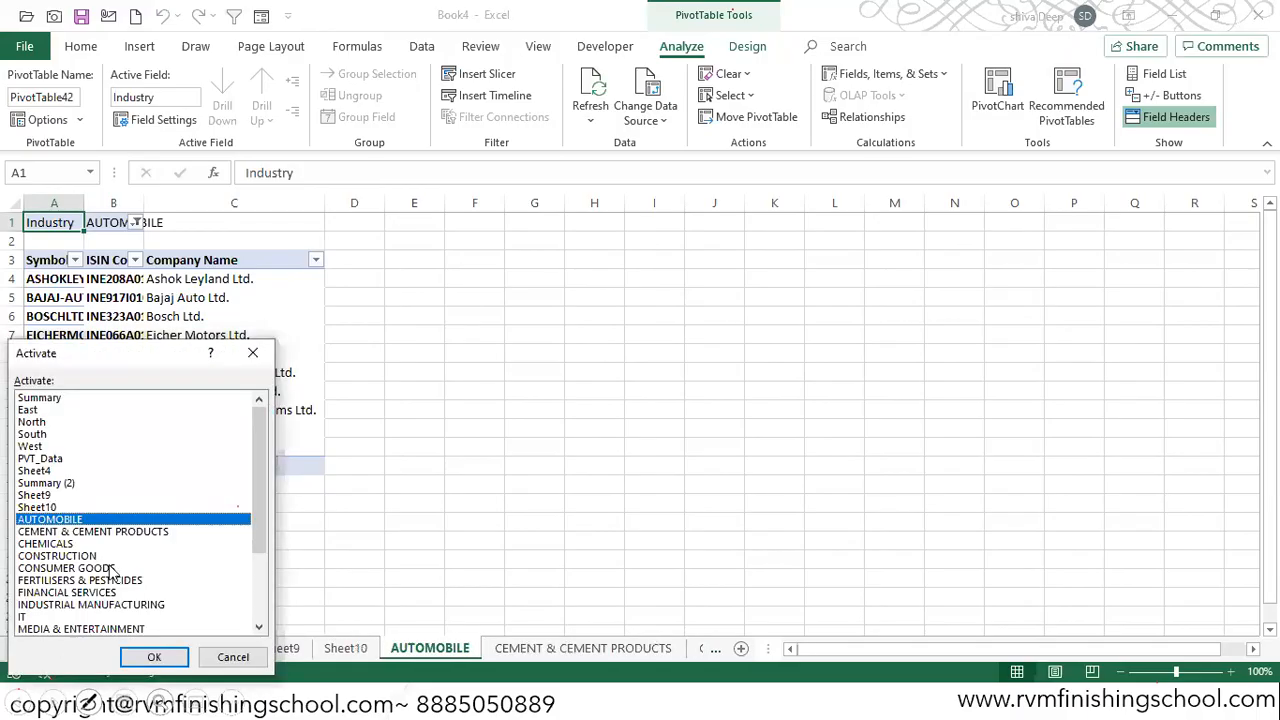
left_click_drag(253, 457, 251, 537)
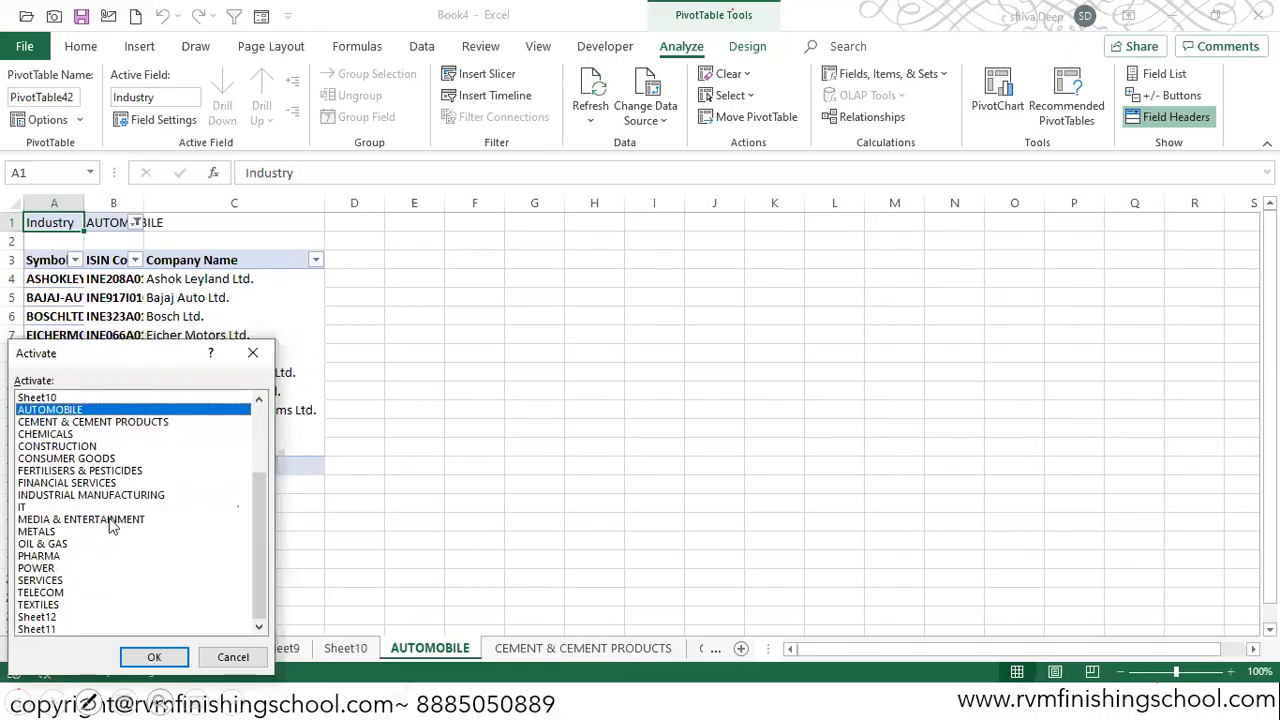
left_click(32, 508)
left_click(152, 657)
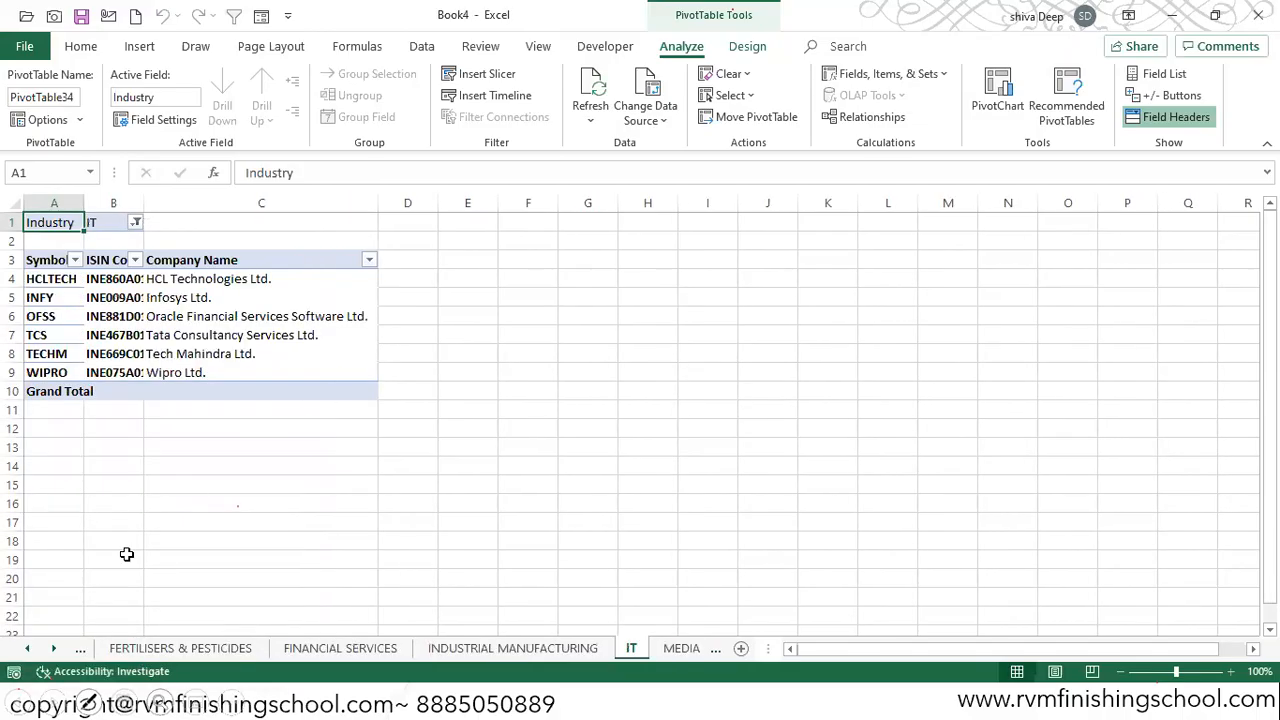
Step: Open the TEXTILES sheet from the workbook's list of worksheets
left_click(55, 650)
right_click(55, 650)
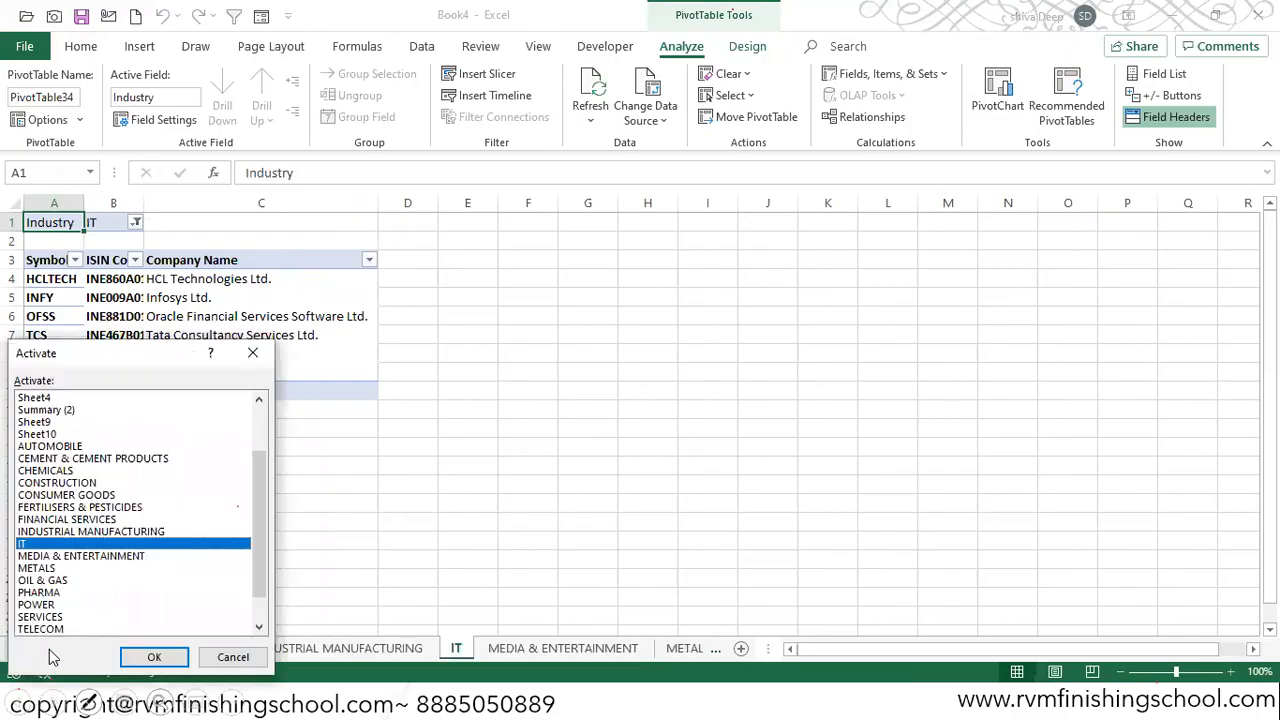
scroll(253, 514, "down", 1)
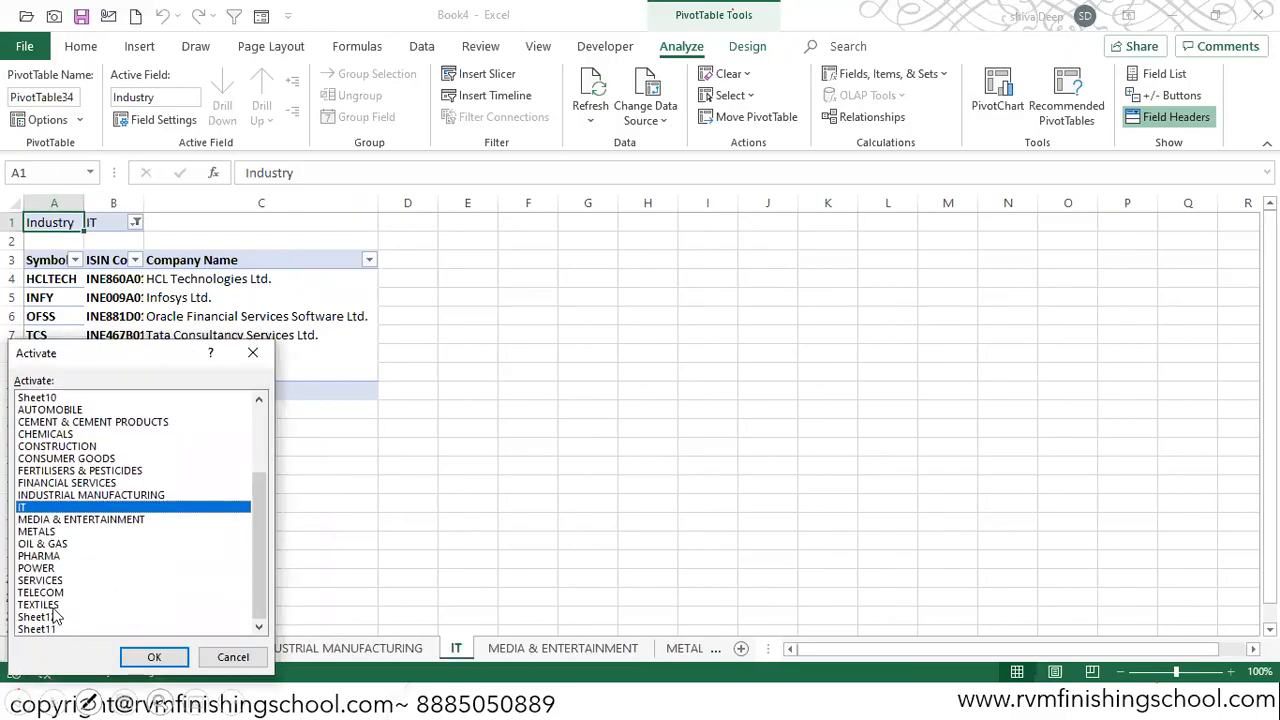
left_click(60, 607)
left_click(138, 657)
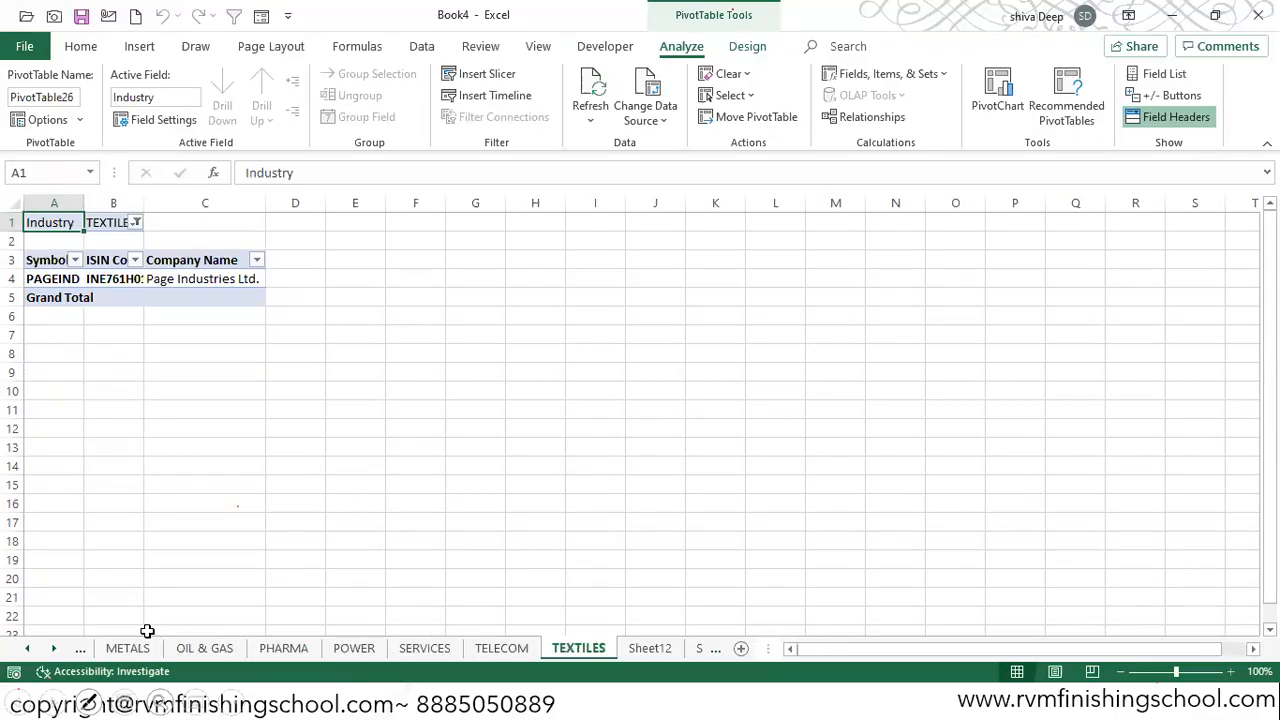
Step: Copy the selected company data from Sheet11 and paste it into a new worksheet
left_click(55, 649)
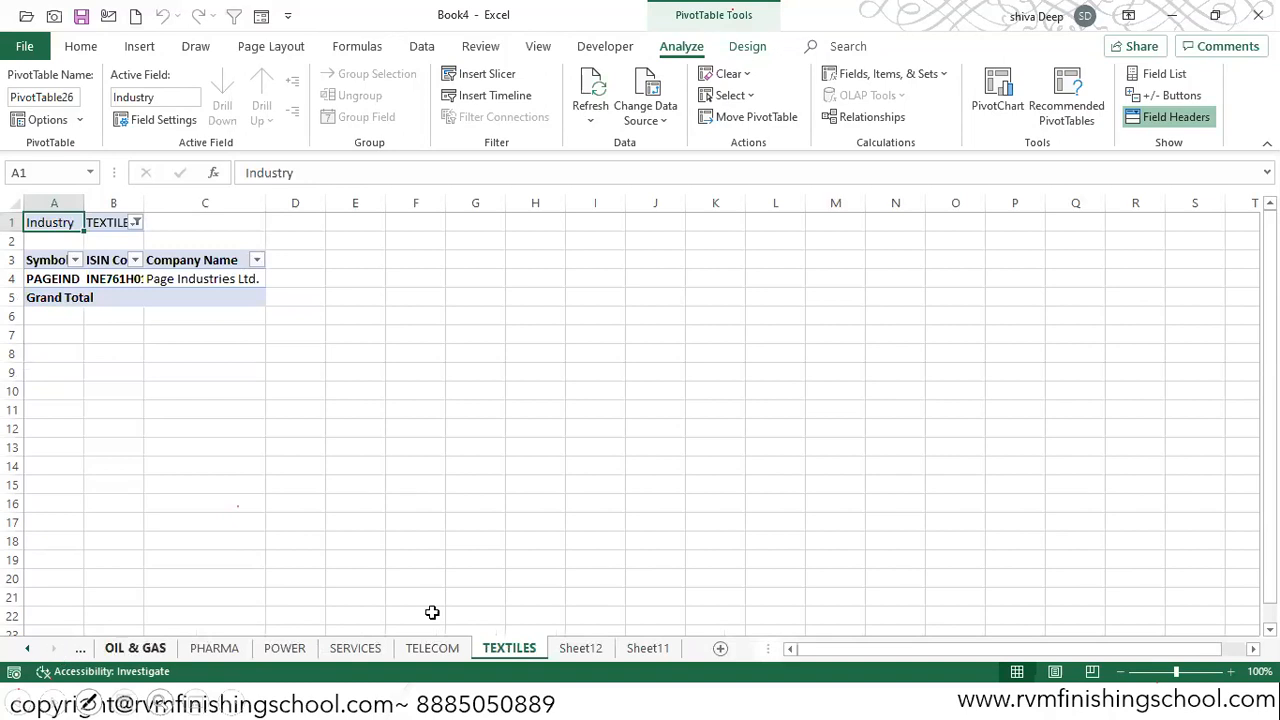
left_click(578, 649)
left_click(646, 649)
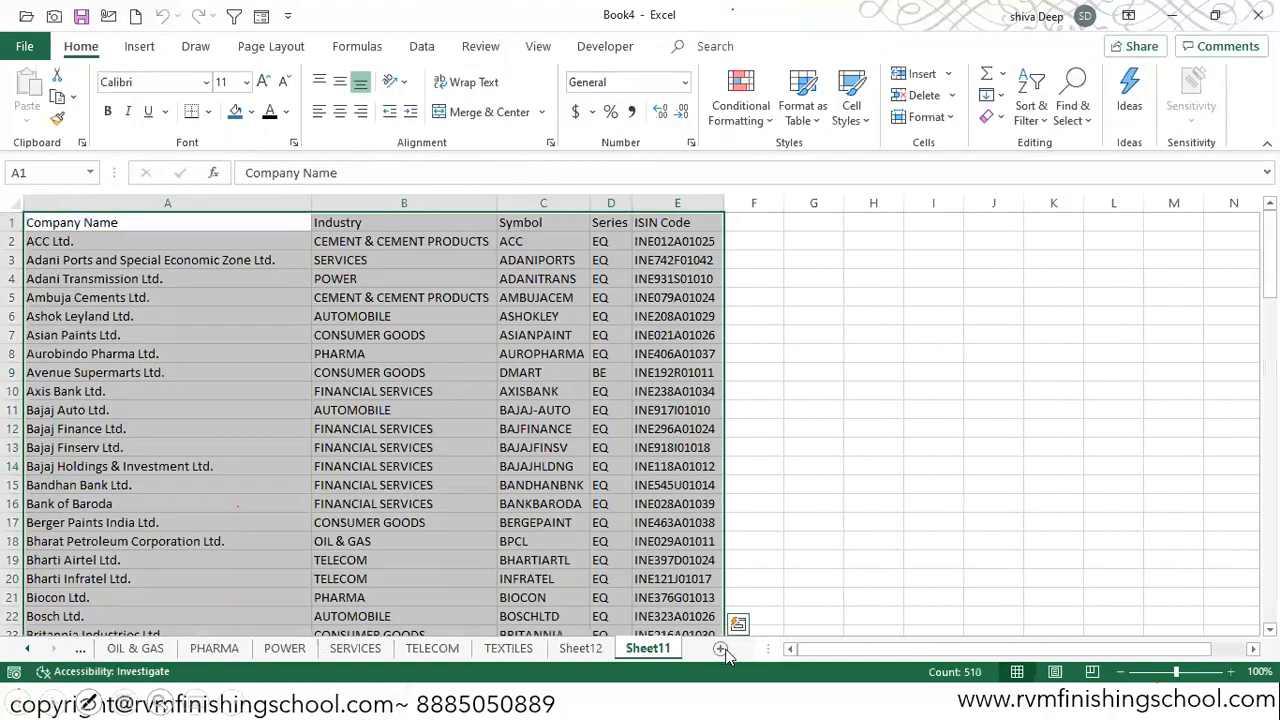
key("ctrl+c")
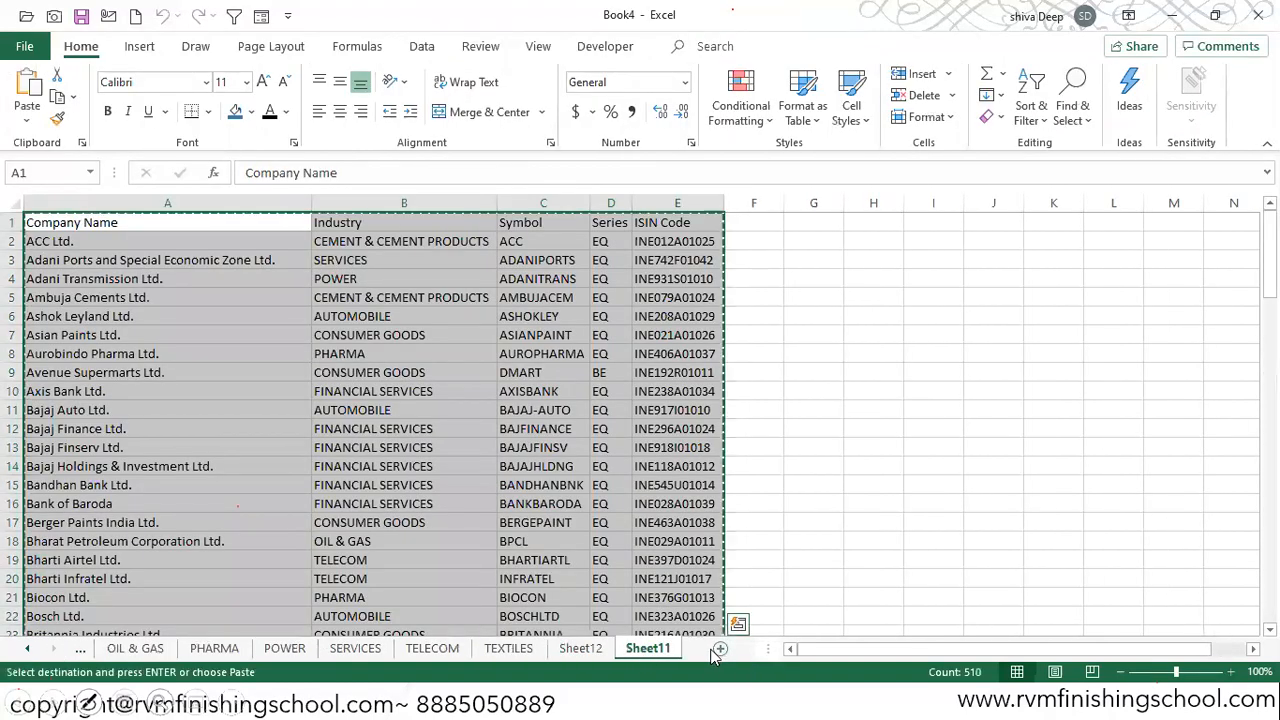
left_click(719, 649)
key("ctrl+v")
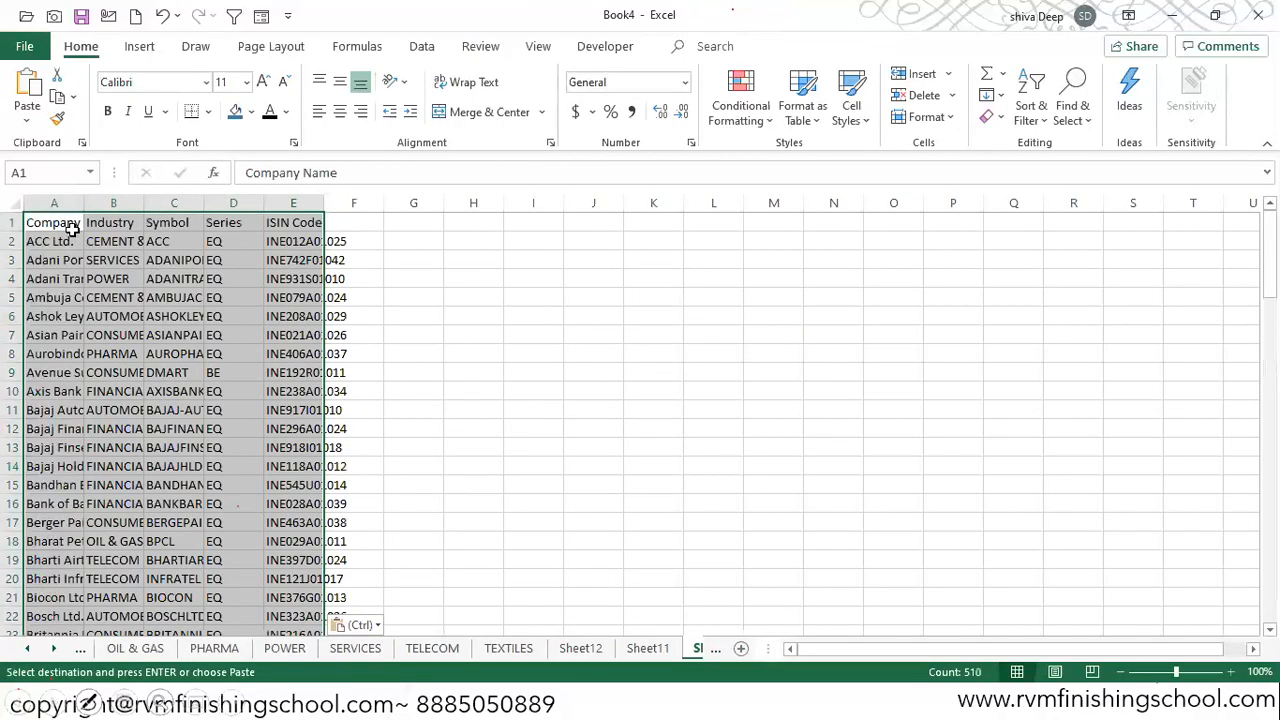
Step: Insert seven blank rows above the header row of the pasted company data
left_click(12, 222)
key("ctrl+shift+equal")
key("ctrl+shift+equal")
key("ctrl+shift+equal")
key("ctrl+shift+equal")
key("ctrl+shift+equal")
key("ctrl+shift+equal")
key("ctrl+shift+equal")
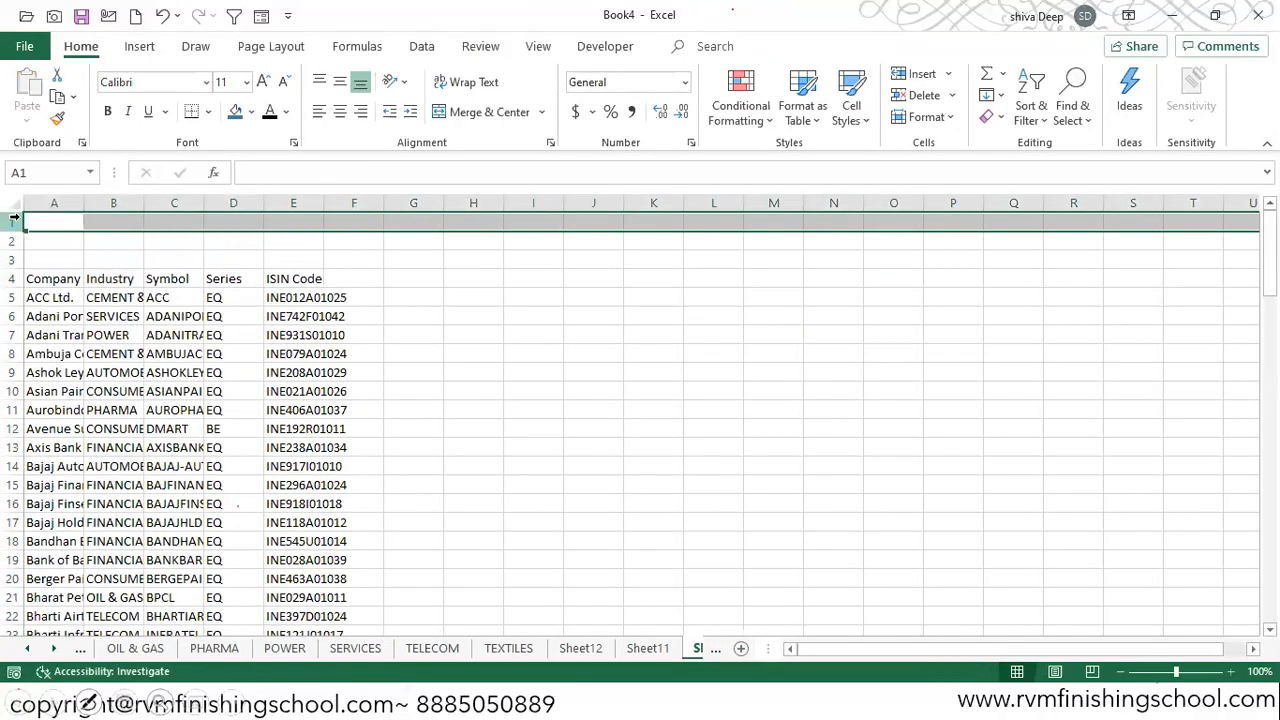
Step: AutoFit the column widths of the whole company data range, starting from the Company Name header
left_click(53, 347)
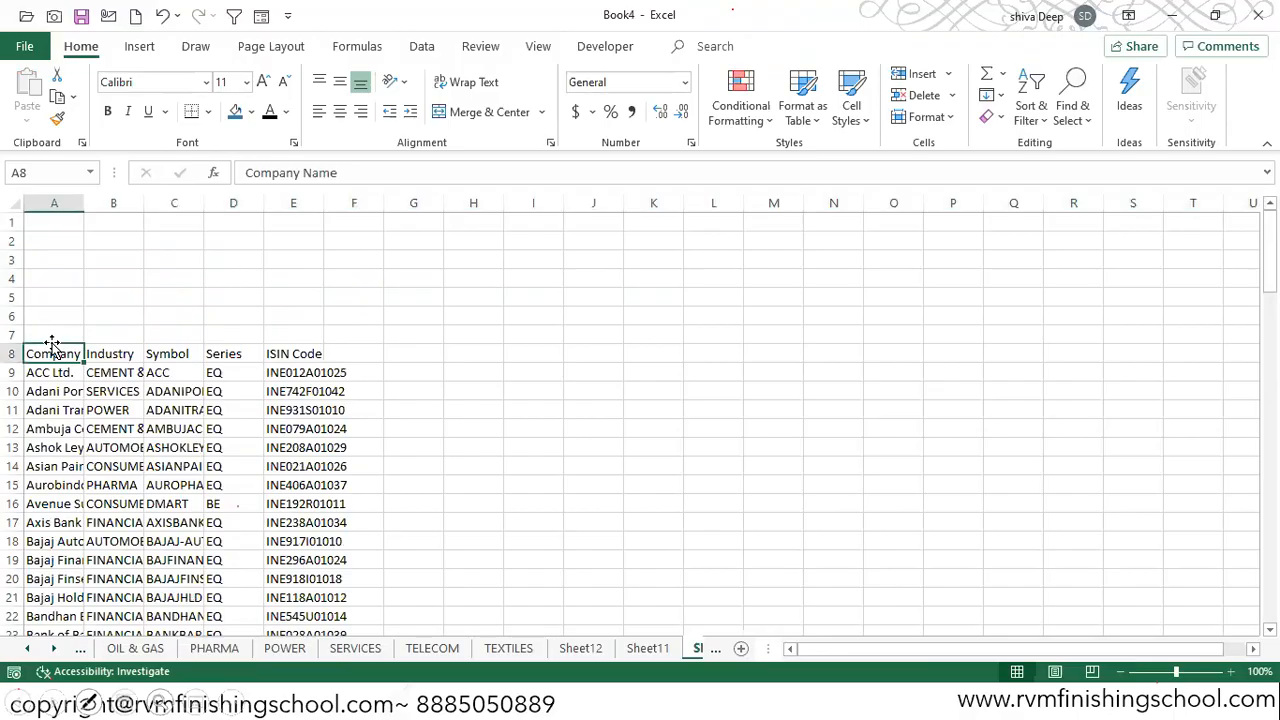
key("ctrl+shift+Right")
key("ctrl+shift+Down")
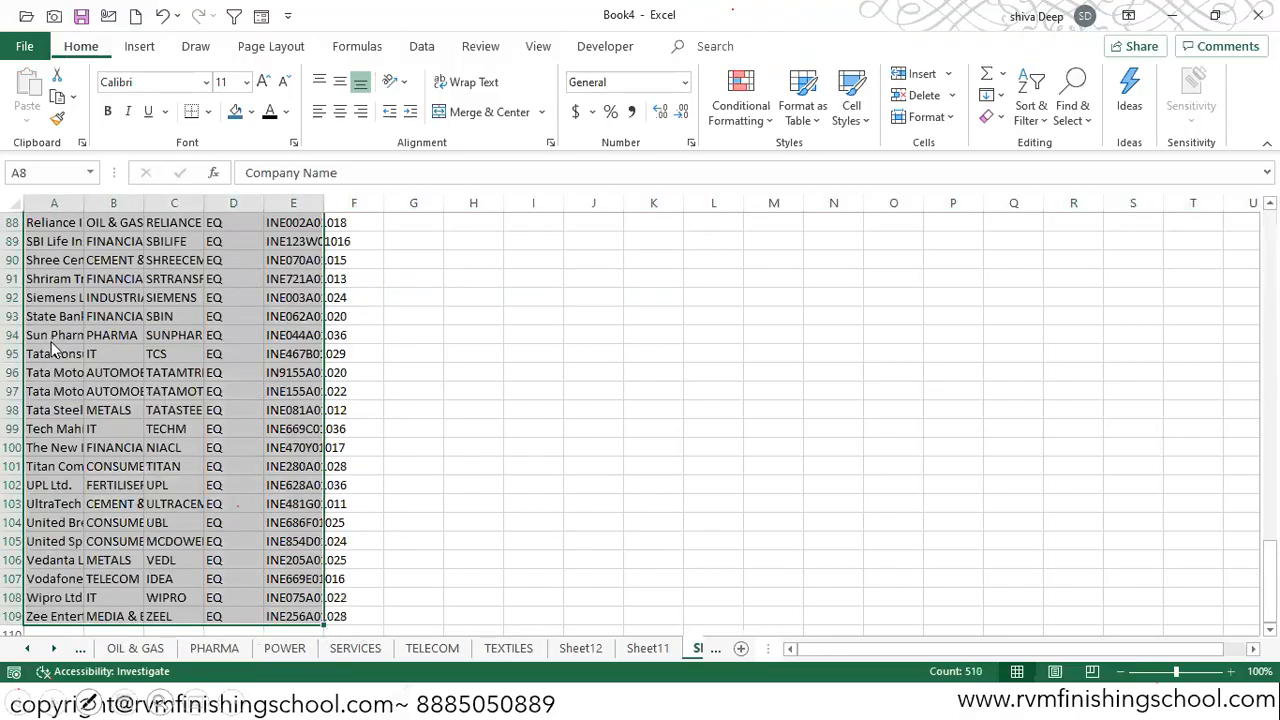
key("alt+h")
key("o")
key("i")
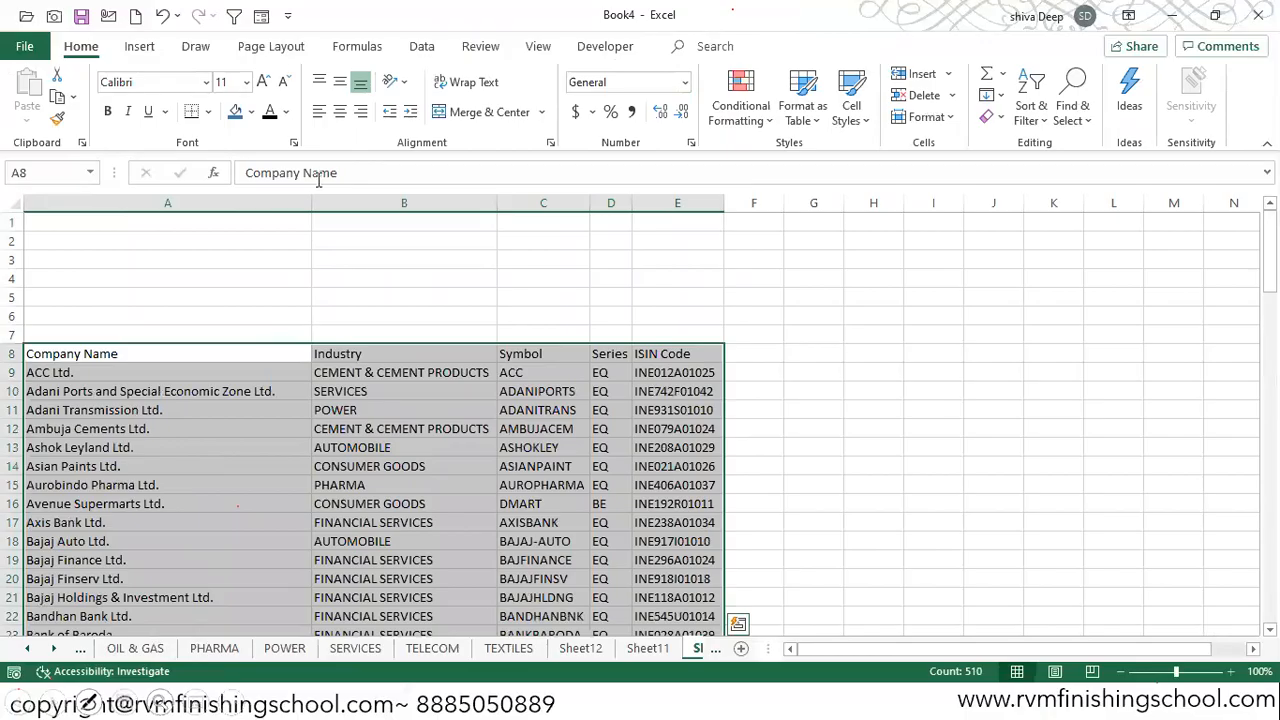
Step: Try to convert the company data to a table without marking its first row as headers, and undo the conversion
key("ctrl+t")
left_click(130, 560)
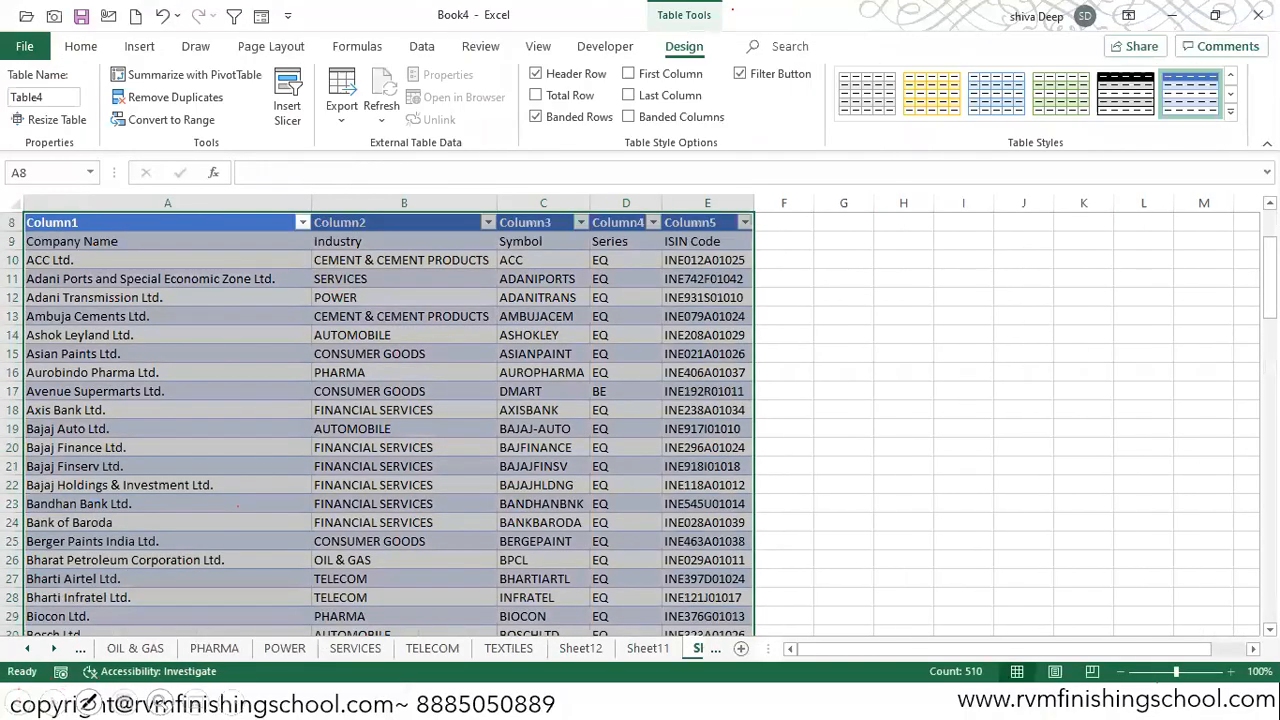
scroll(1251, 265, "up", 3)
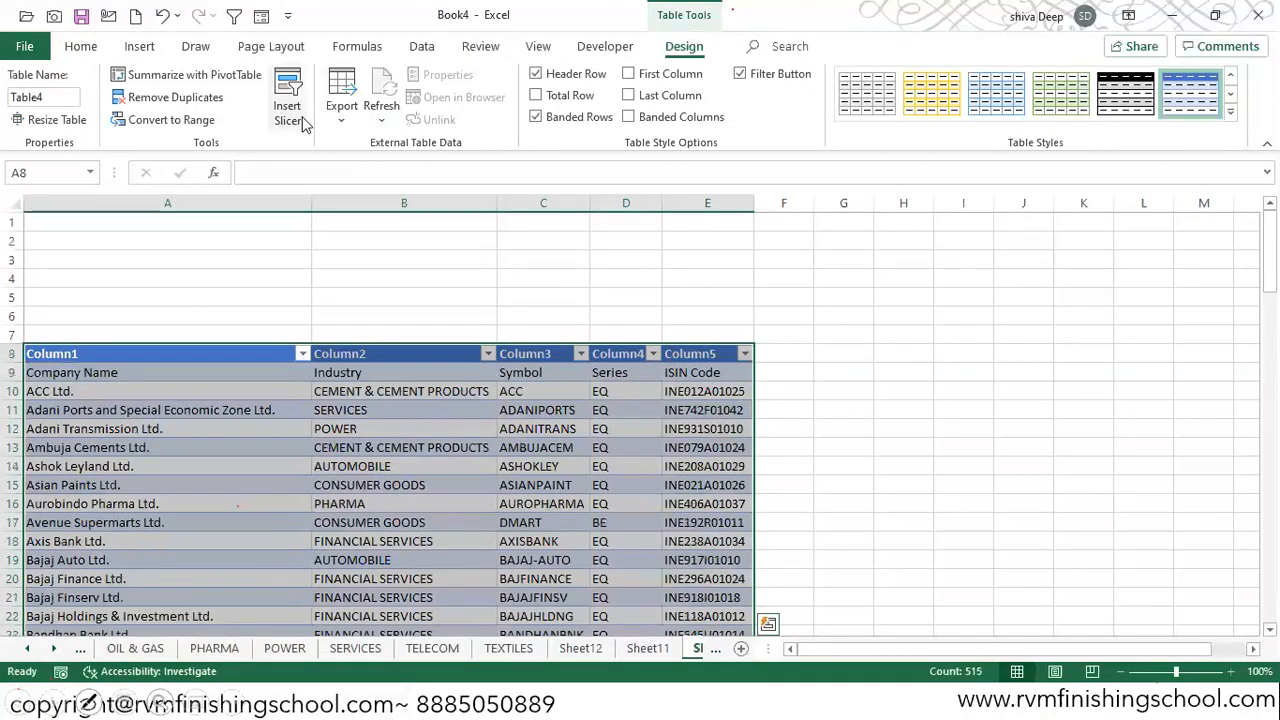
key("ctrl+z")
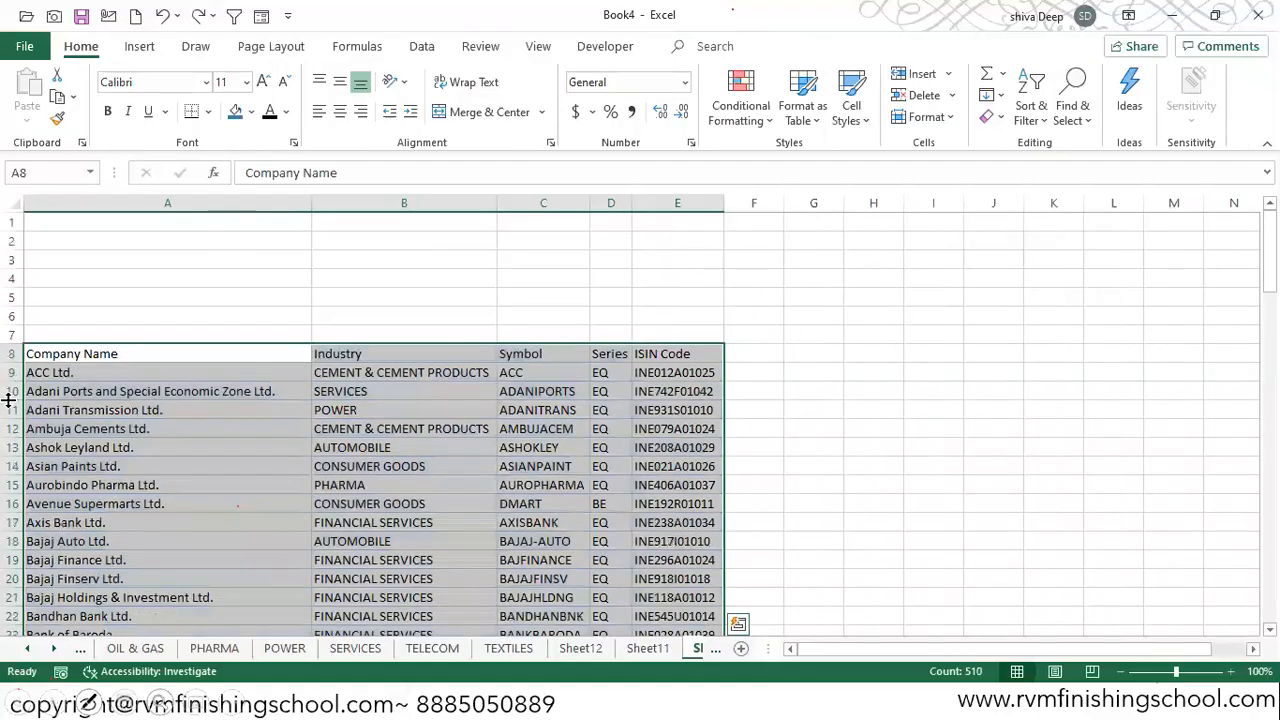
Step: Convert the full company data range to a table, using its first row as headers
left_click(62, 350)
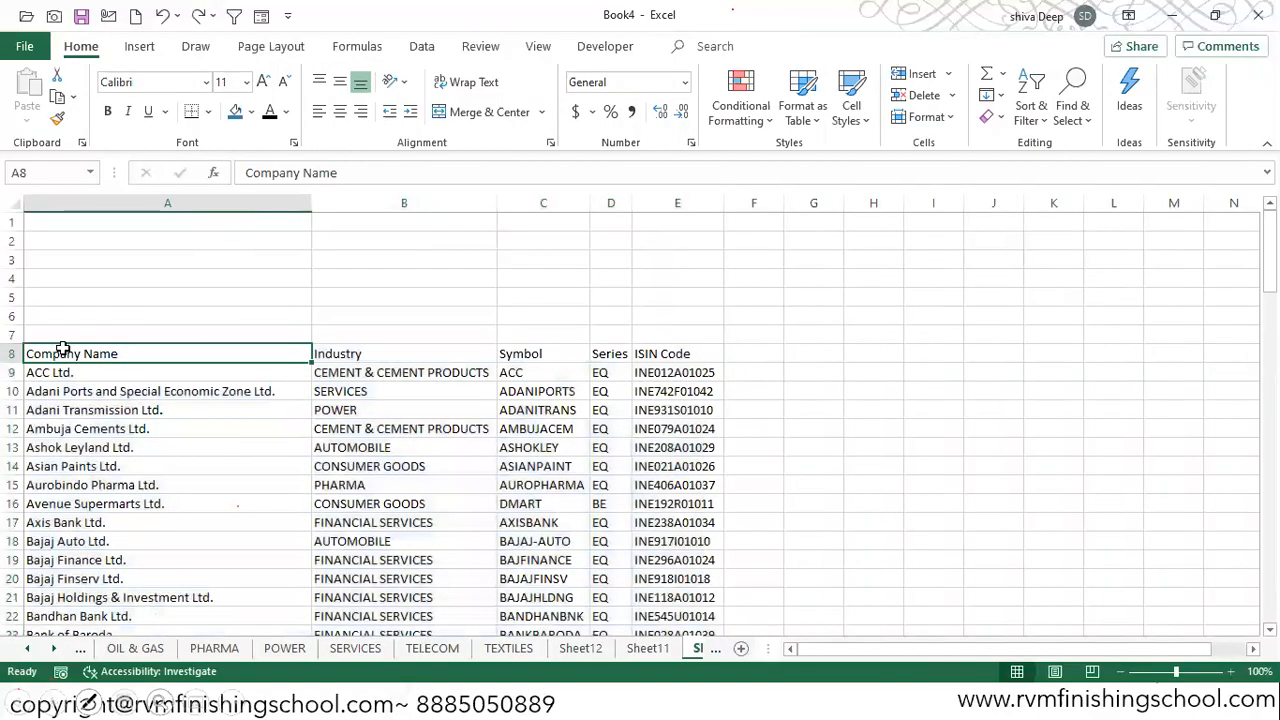
key("ctrl+shift+Right")
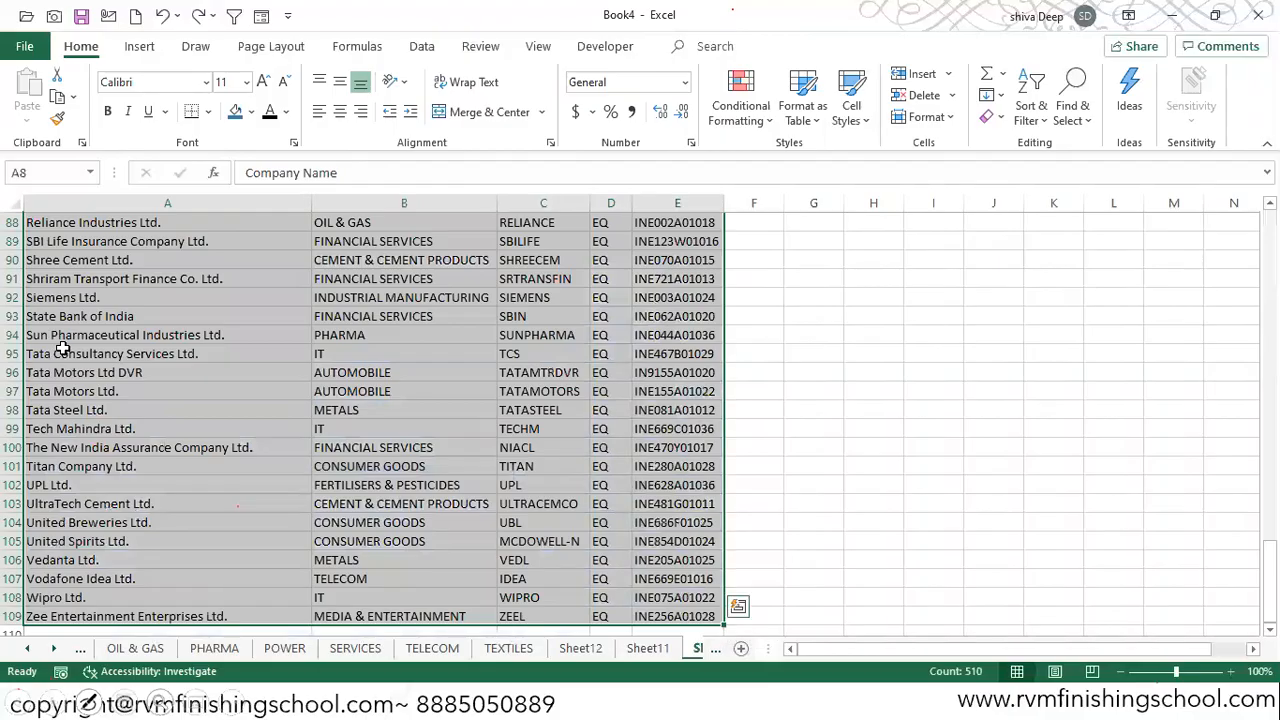
key("ctrl+t")
left_click(72, 524)
left_click(128, 560)
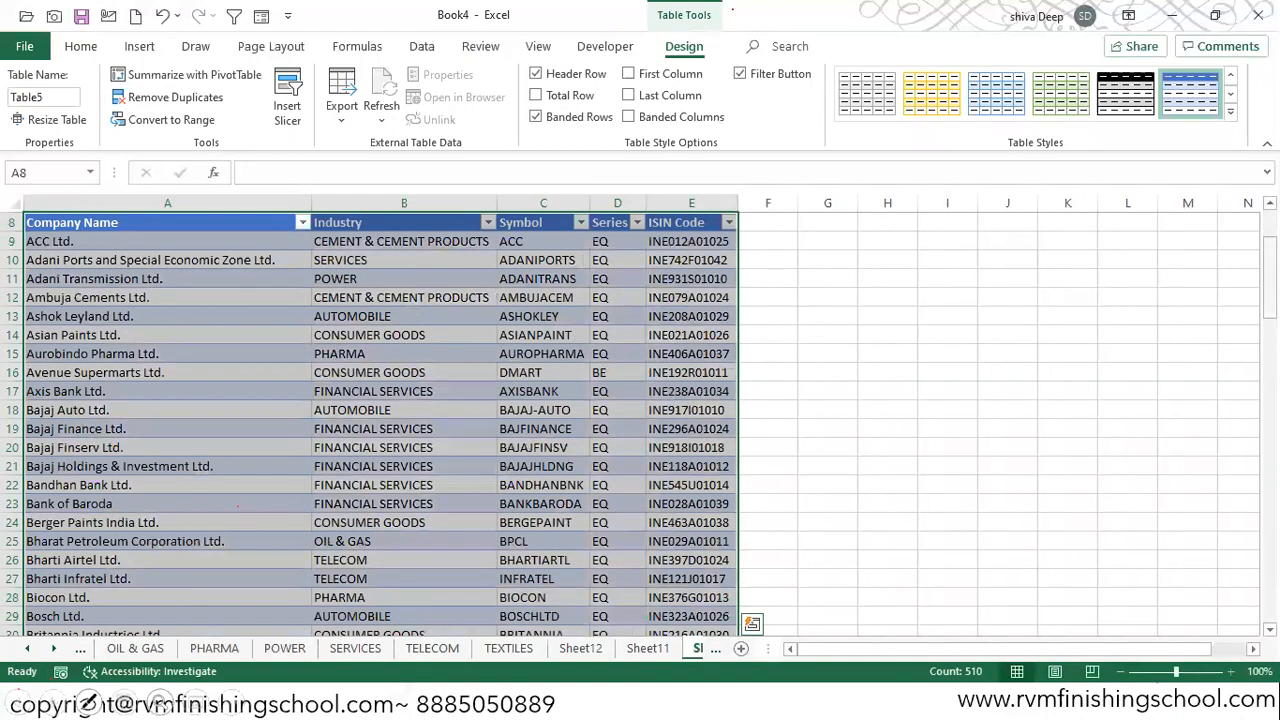
scroll(370, 378, "up", 3)
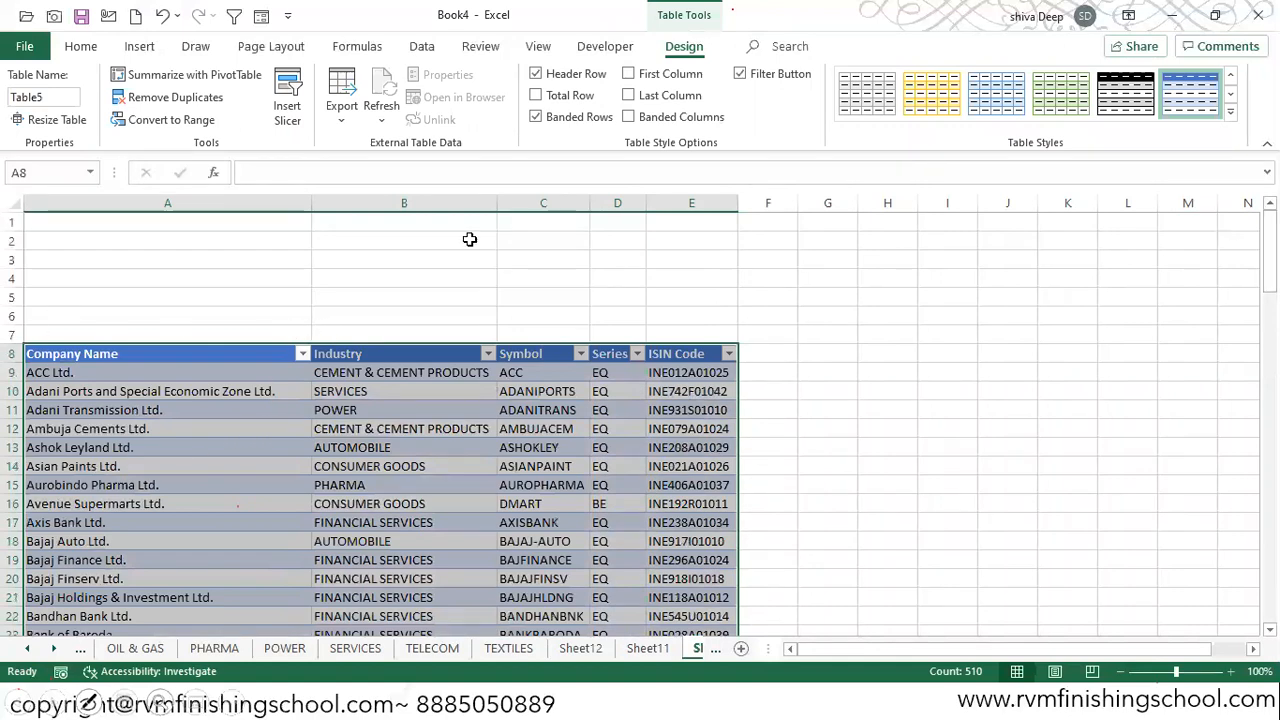
Step: Hide the sheet's gridlines and insert a blank column before the company table
left_click(540, 50)
left_click(216, 111)
left_click(106, 197)
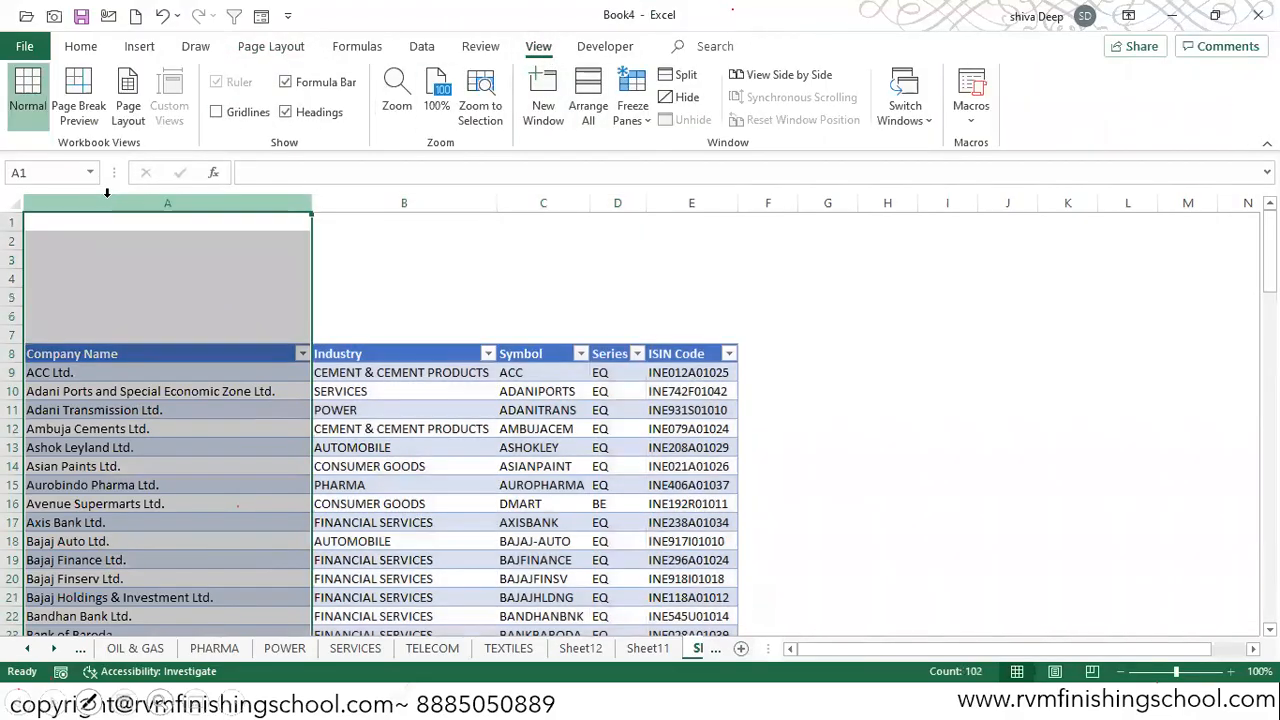
key("ctrl+shift+plus")
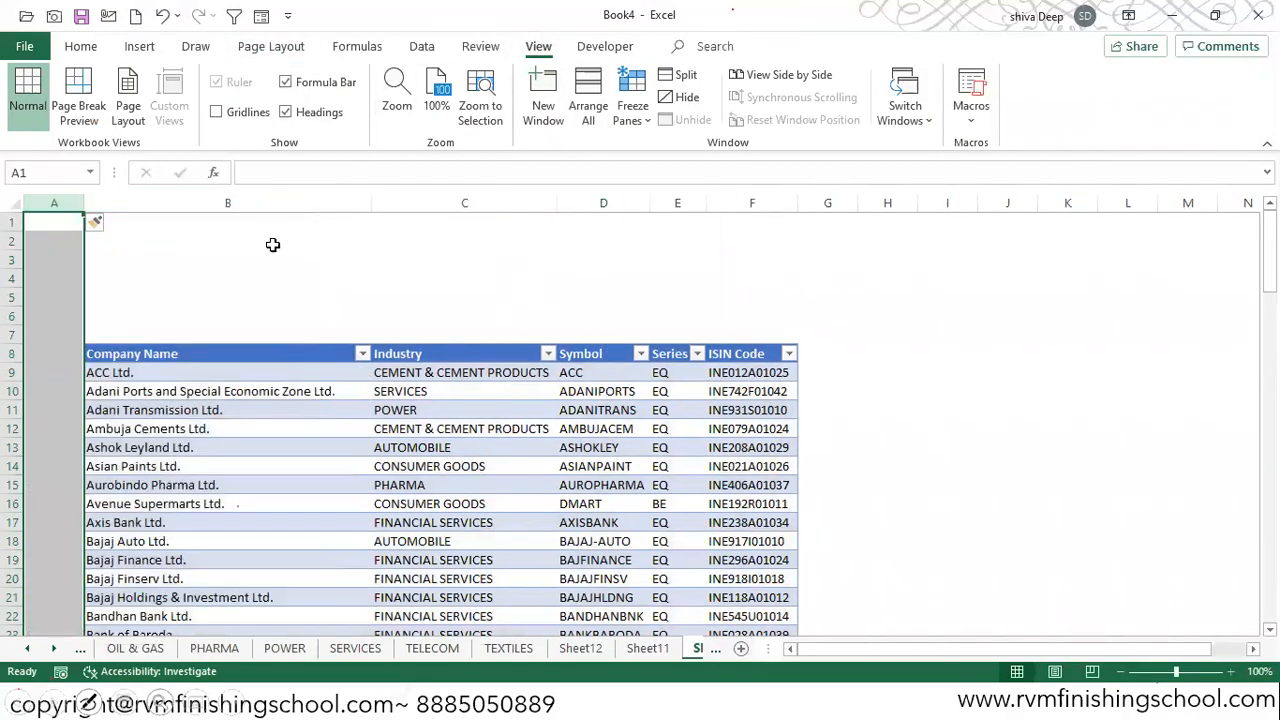
Step: Insert a slicer for the Industry field of the company table
left_click(125, 241)
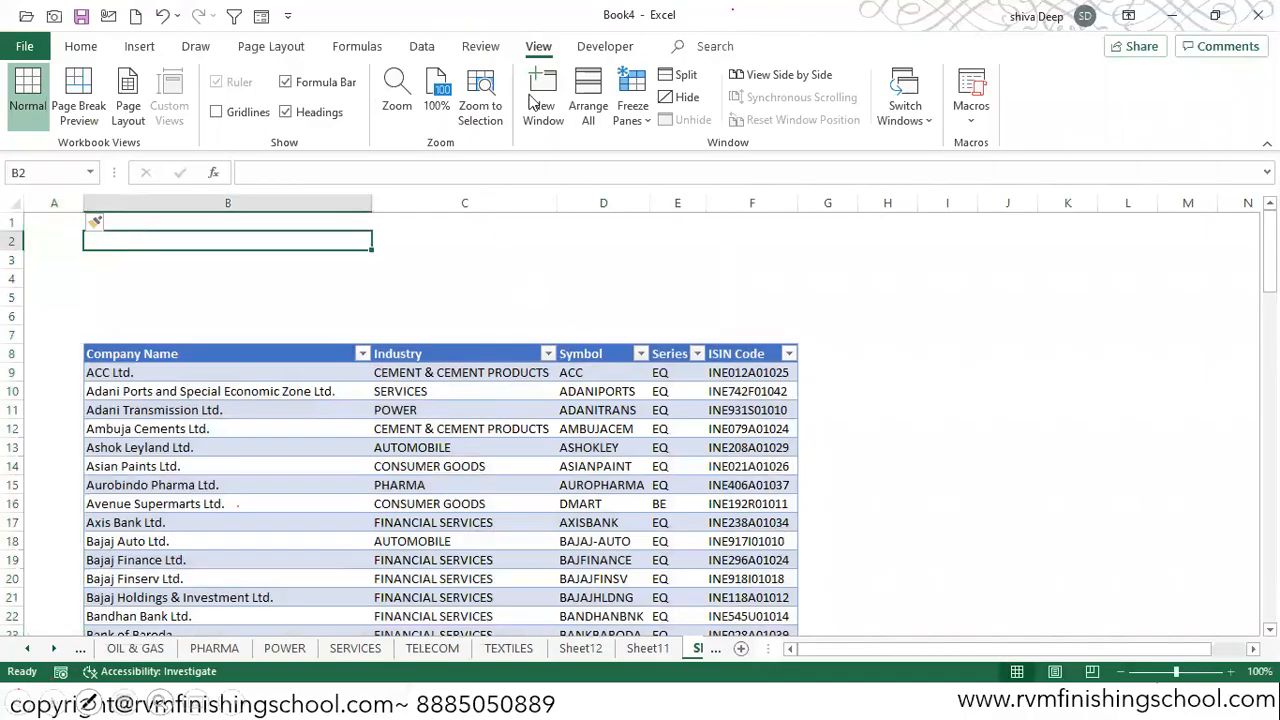
left_click(148, 47)
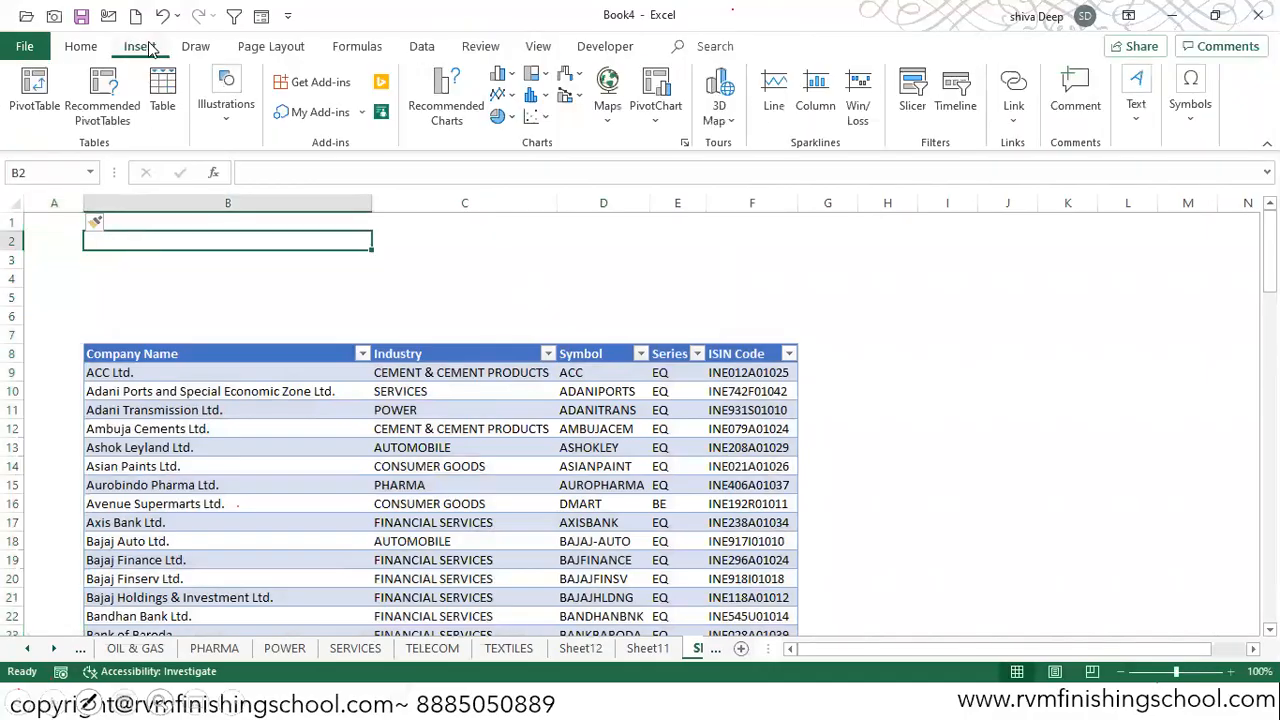
left_click(912, 95)
left_click(845, 120)
left_click_drag(220, 428, 284, 410)
left_click(899, 103)
left_click(54, 334)
left_click(131, 657)
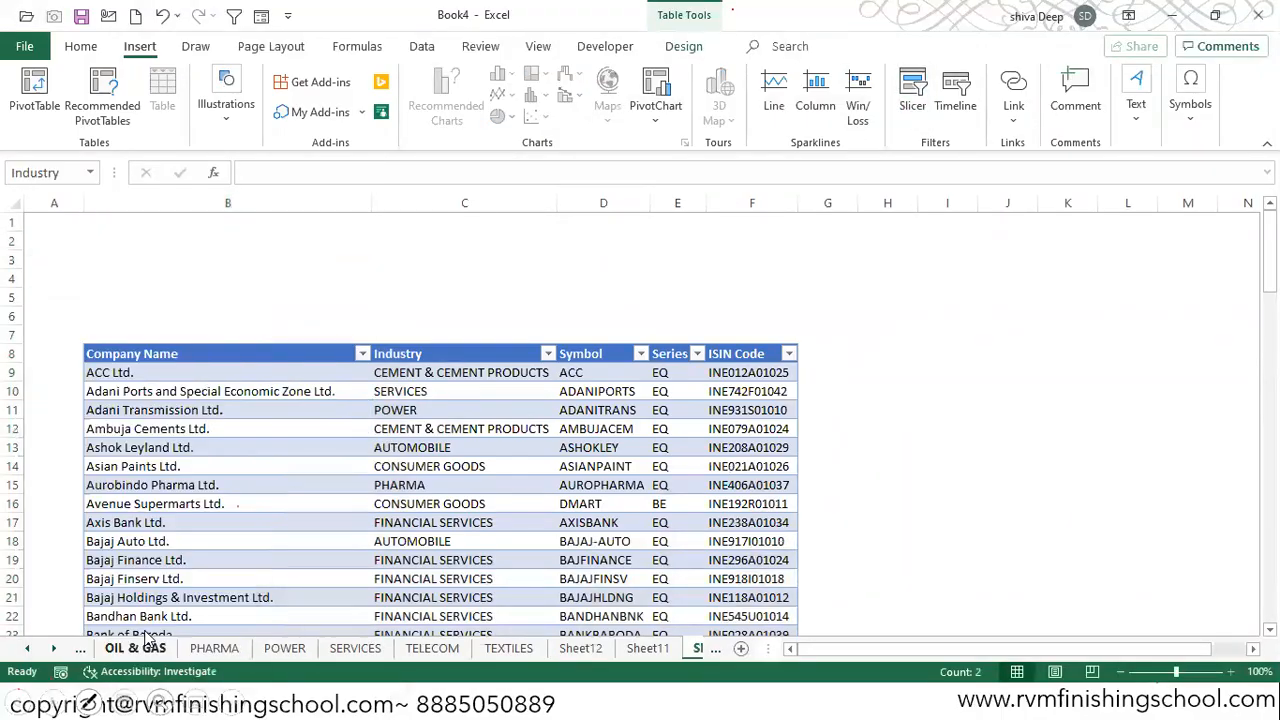
Step: Insert a blank row above the table header and move the Industry slicer up to start near row 1
left_click(13, 354)
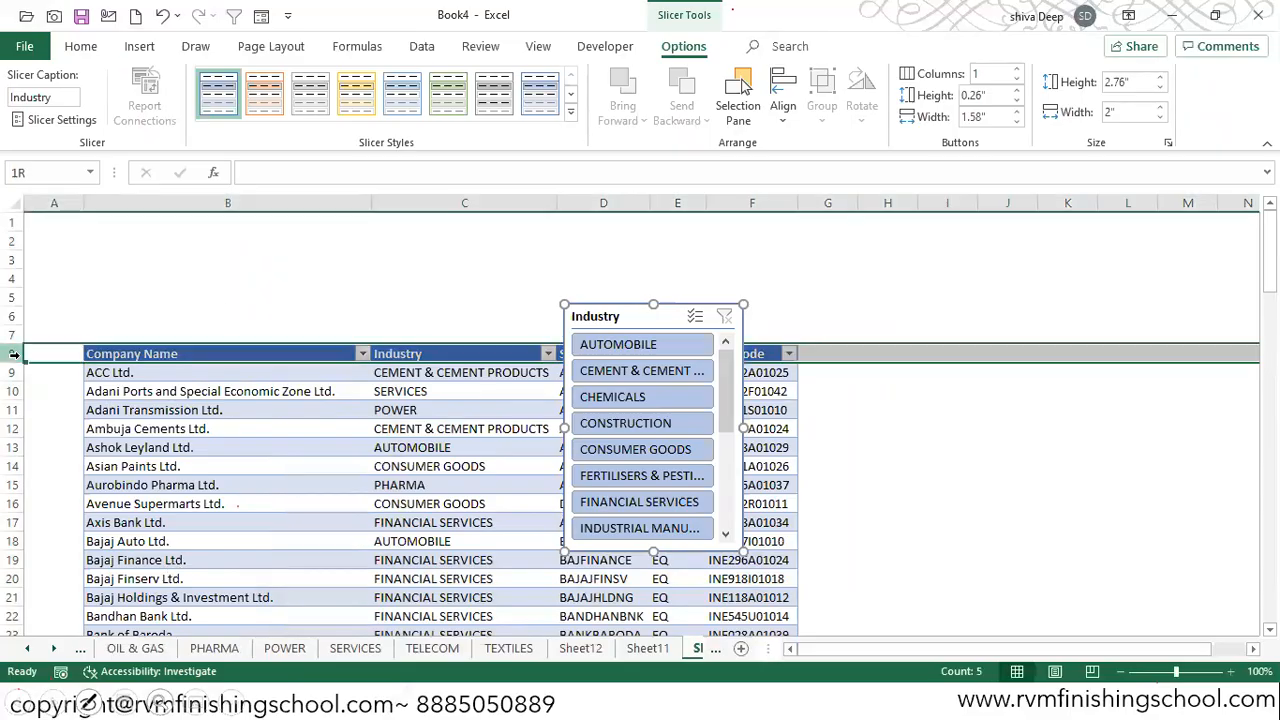
key("ctrl+shift+plus")
left_click_drag(625, 312, 364, 214)
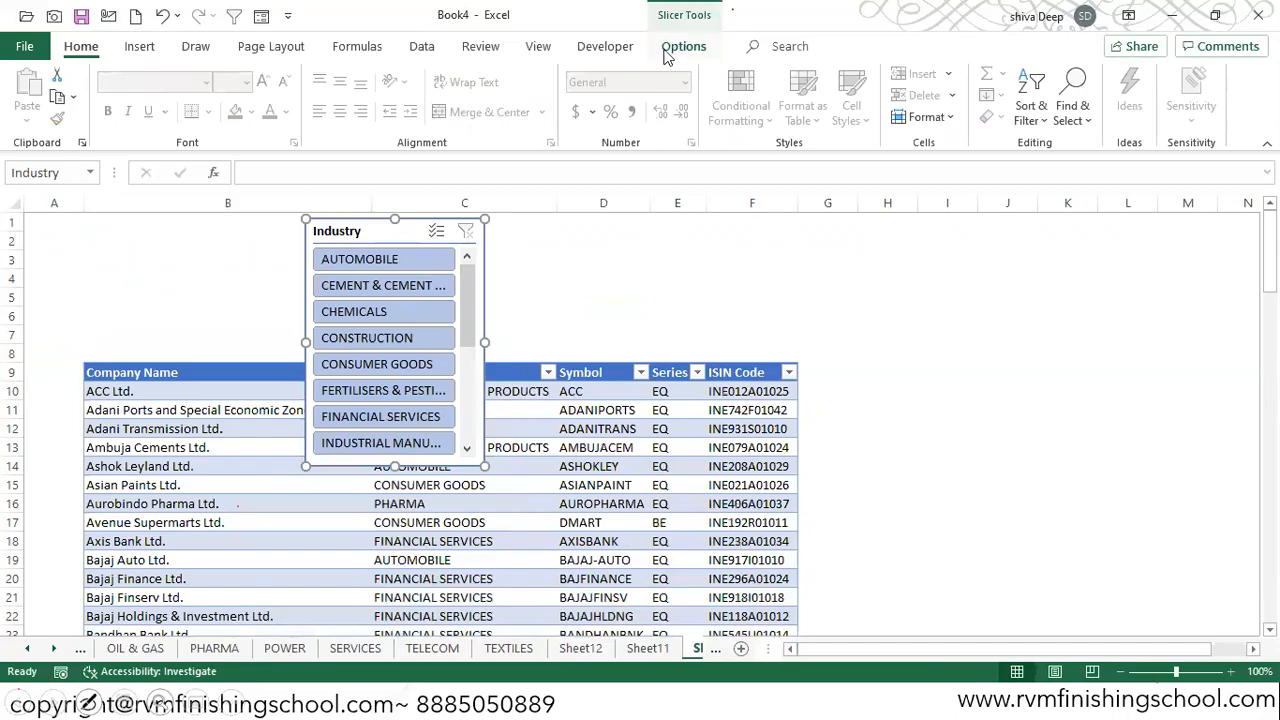
Step: Arrange the Industry slicer's buttons in 3 columns
left_click(684, 47)
left_click(1017, 70)
left_click(1017, 70)
left_click(1017, 70)
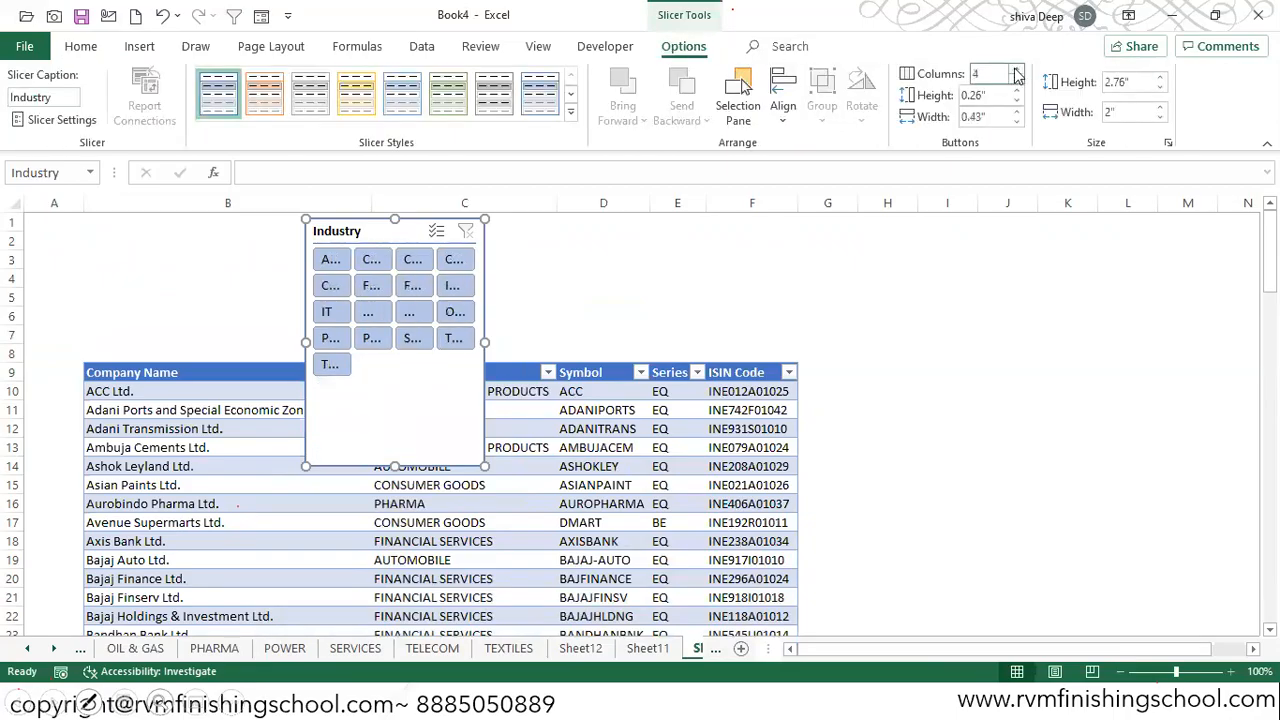
left_click(1017, 78)
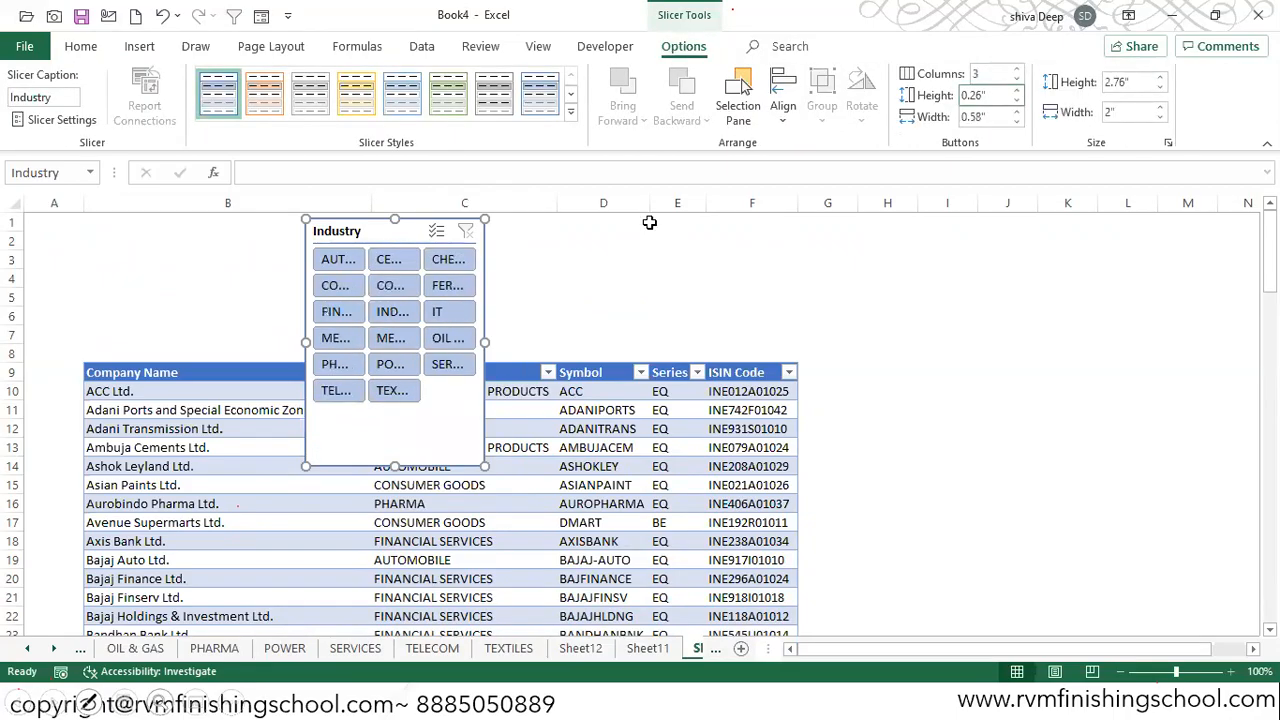
left_click_drag(493, 342, 768, 309)
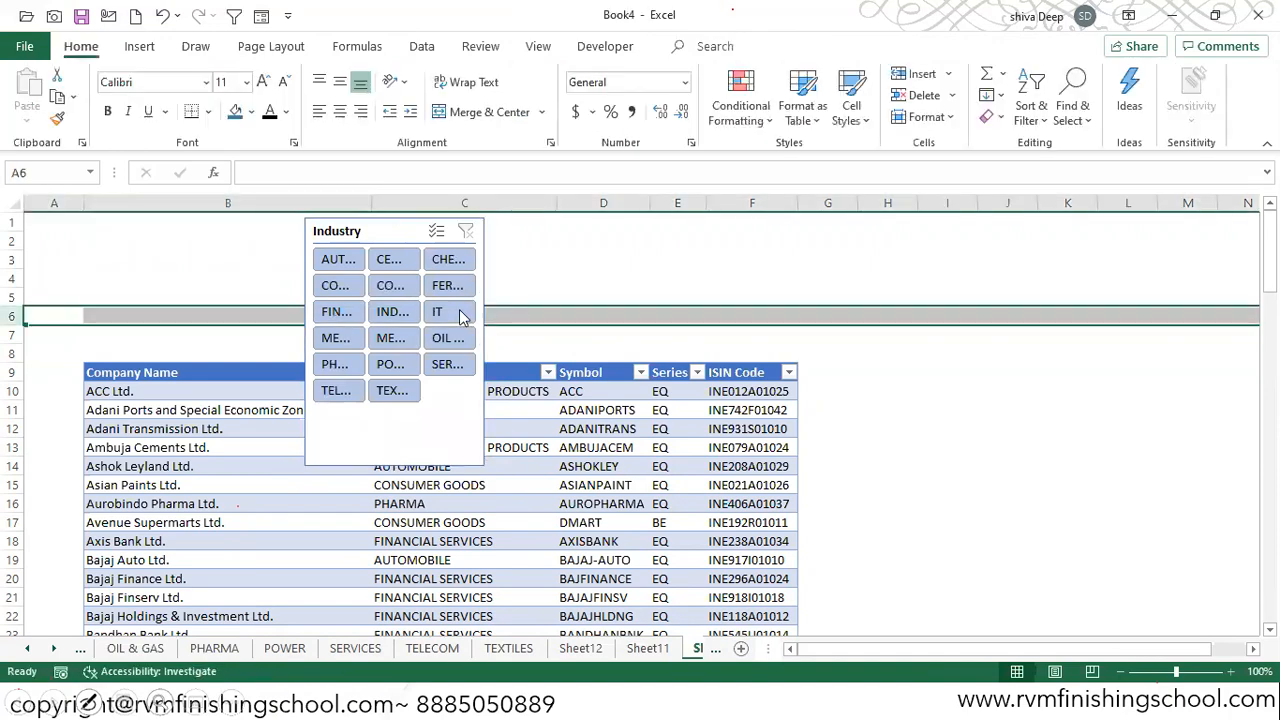
left_click(460, 312)
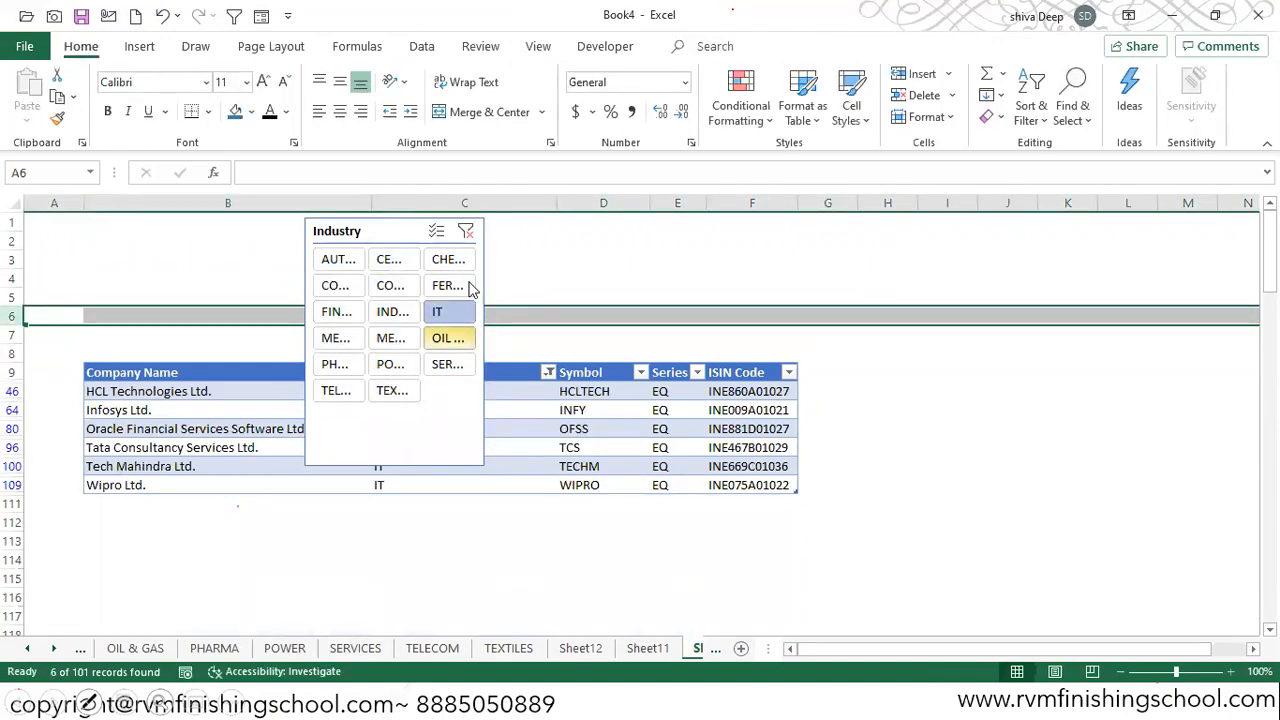
left_click(466, 232)
Step: Resize the Industry slicer to about 5.14" wide and 2.19" high, and move it closer to the sheet's upper-left corner
left_click(486, 271)
left_click_drag(488, 340, 766, 311)
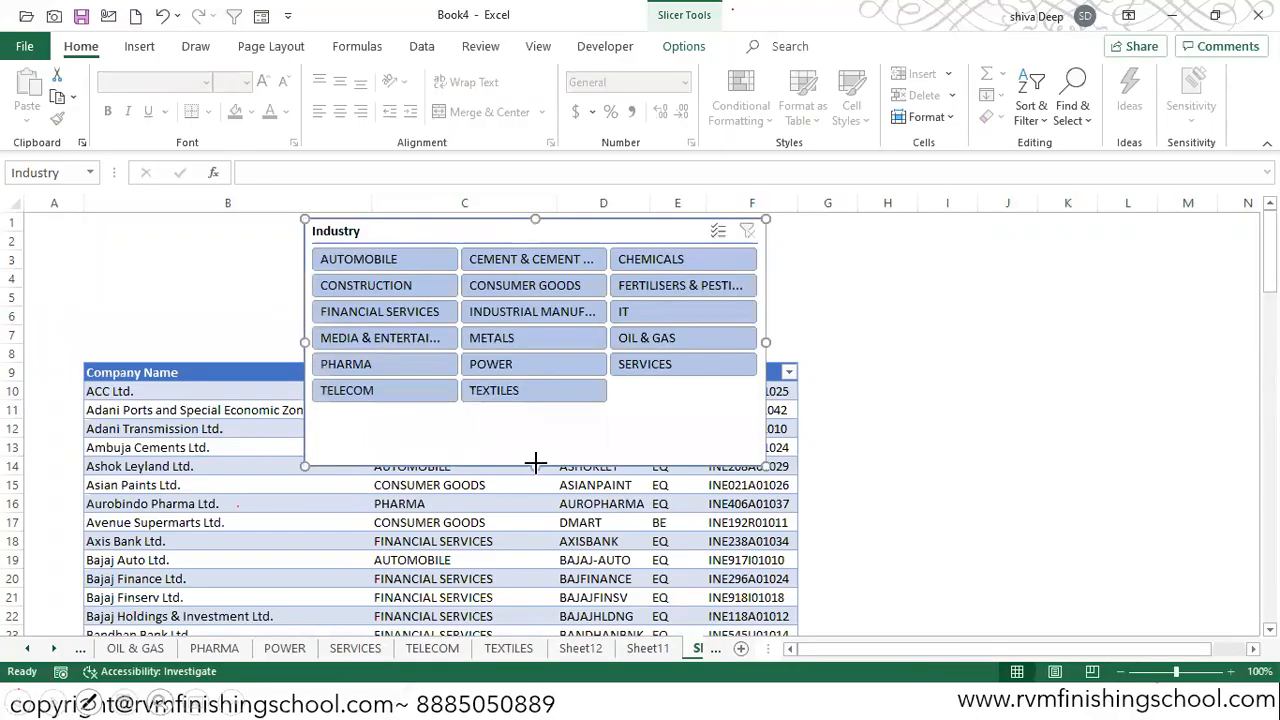
left_click_drag(533, 412, 533, 410)
left_click_drag(445, 235, 340, 213)
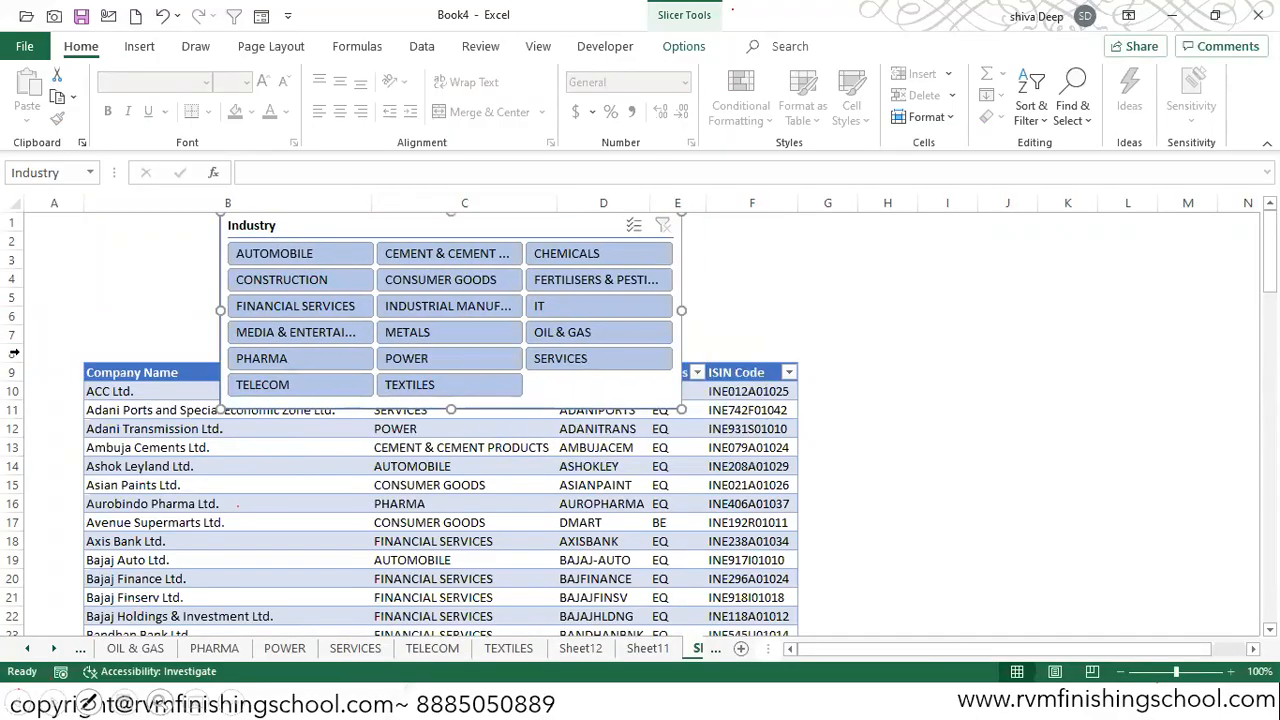
Step: Insert two more blank rows at row 8, above the company table
left_click(7, 354)
key("ctrl+shift+plus")
key("ctrl+shift+plus")
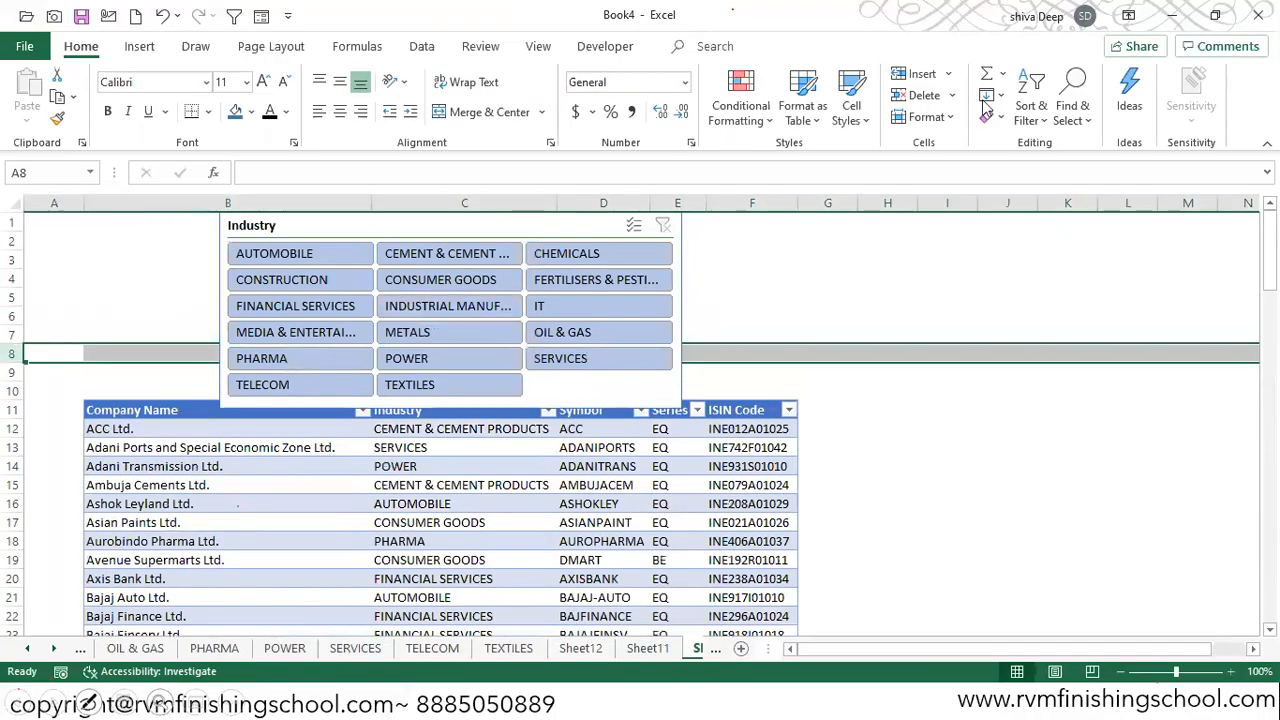
Step: Arrange the Industry slicer's buttons in 4 columns
left_click(503, 232)
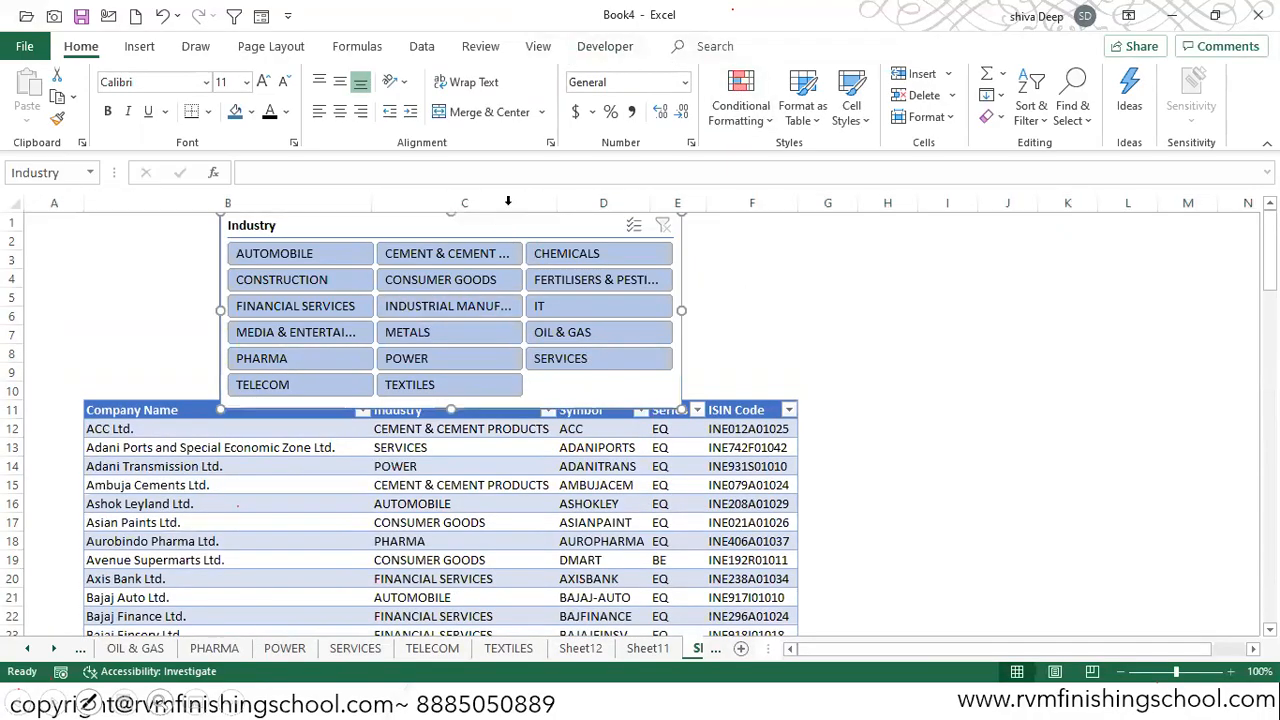
left_click(666, 47)
left_click(1017, 69)
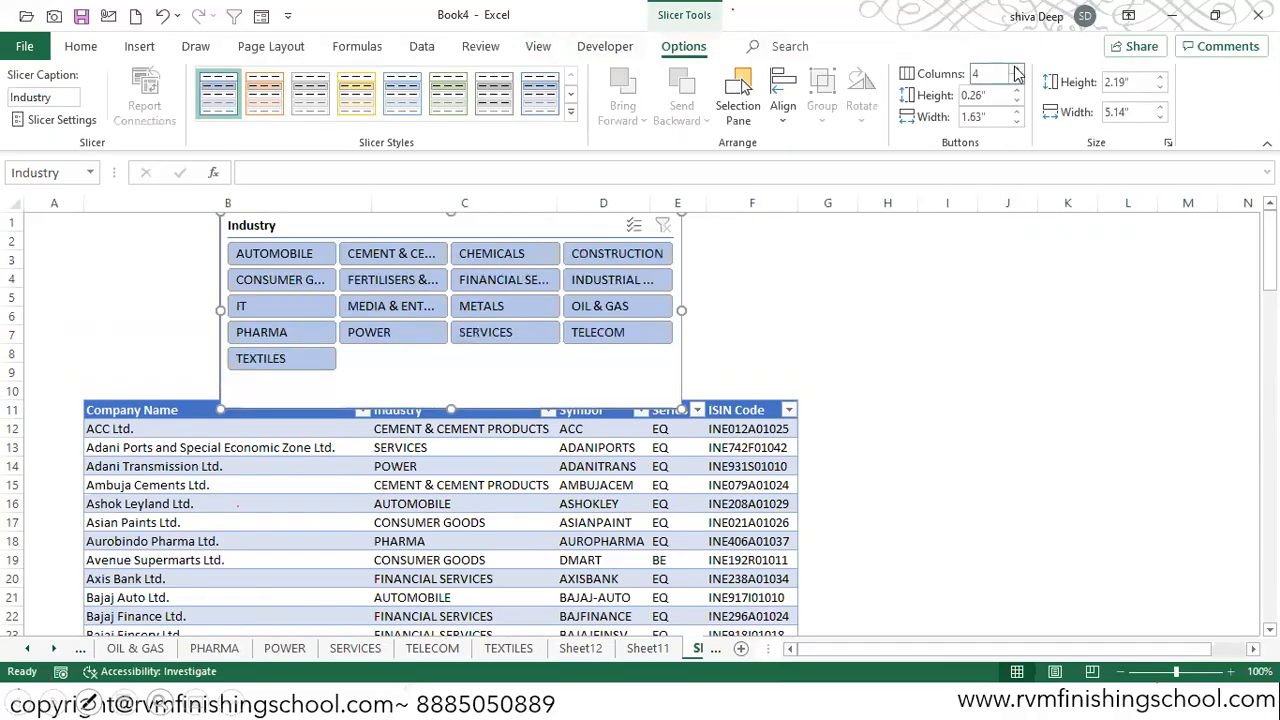
Step: Resize the Industry slicer to about 8.01" wide and 1.95" high, fitting it over columns B to F directly above the table
left_click_drag(680, 309, 789, 307)
left_click_drag(178, 310, 82, 311)
left_click(219, 311)
left_click_drag(436, 408, 437, 377)
left_click_drag(357, 233, 362, 241)
left_click_drag(796, 310, 807, 310)
scroll(785, 317, "down", 1)
scroll(789, 313, "up", 1)
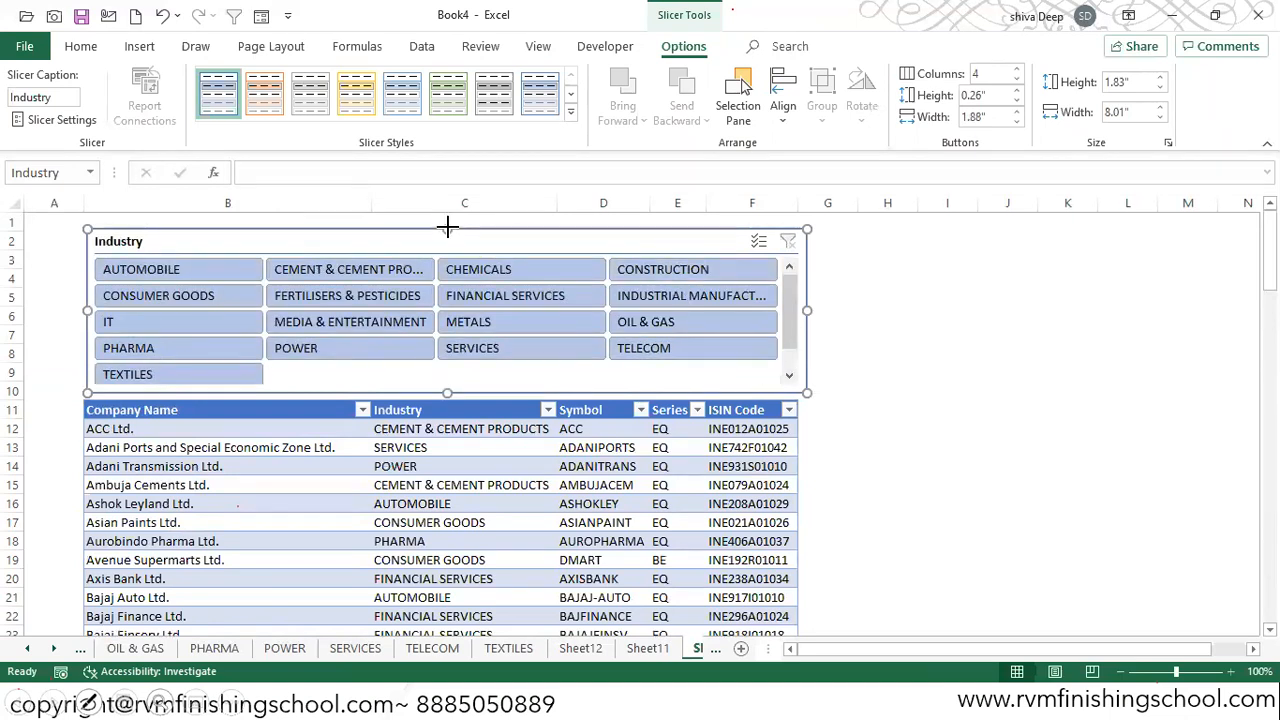
left_click_drag(447, 221, 449, 213)
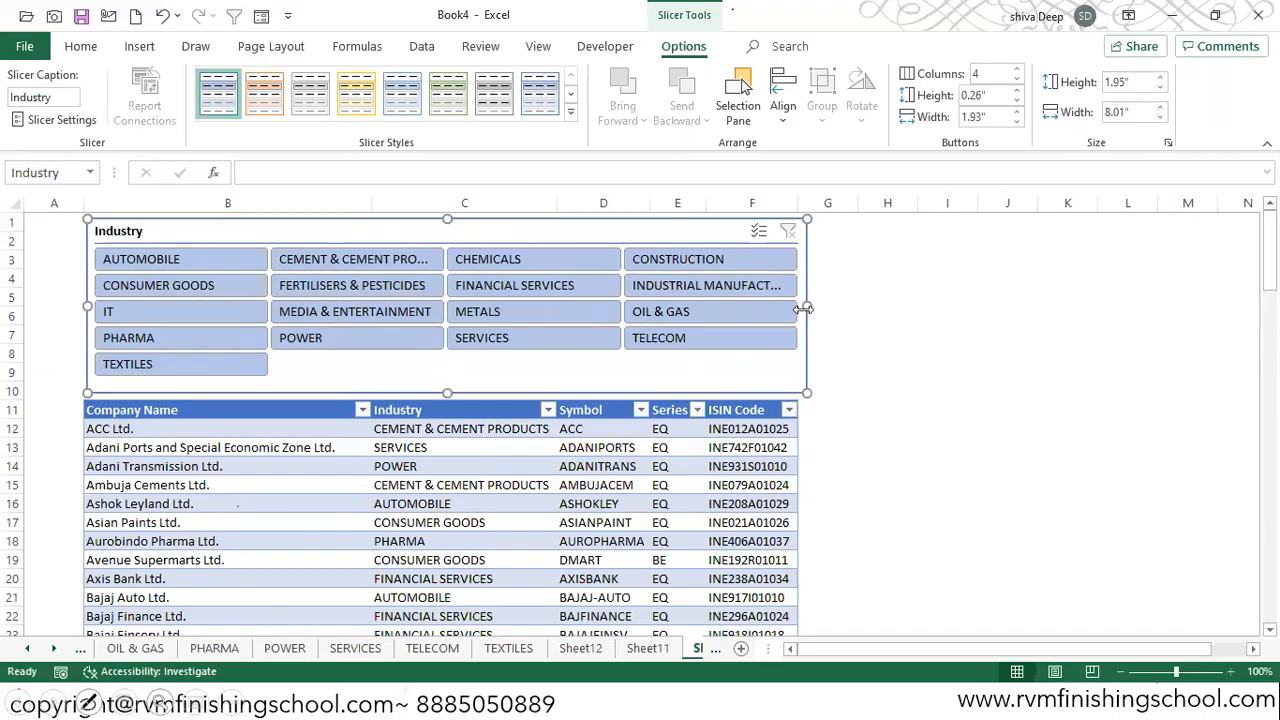
Step: Nudge the Industry slicer slightly left and down to line it up with the table below
key("Left")
key("Left")
key("Left")
key("Left")
key("Left")
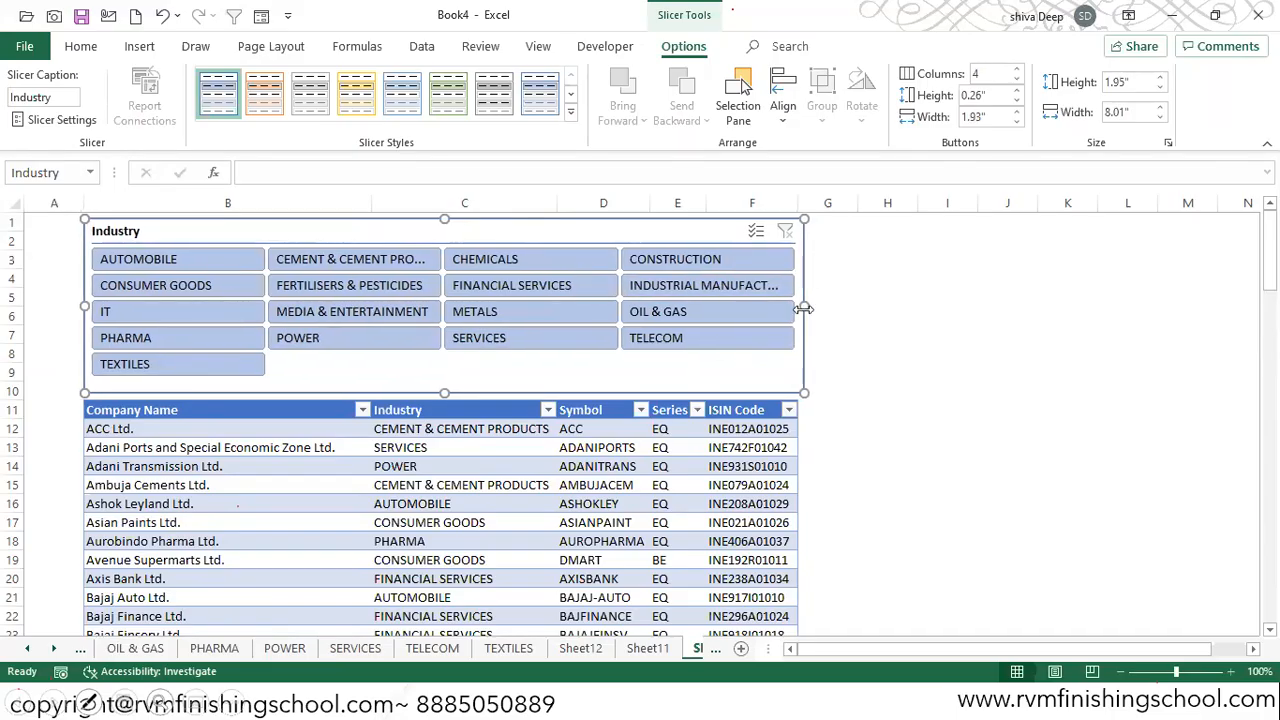
key("Left")
key("Left")
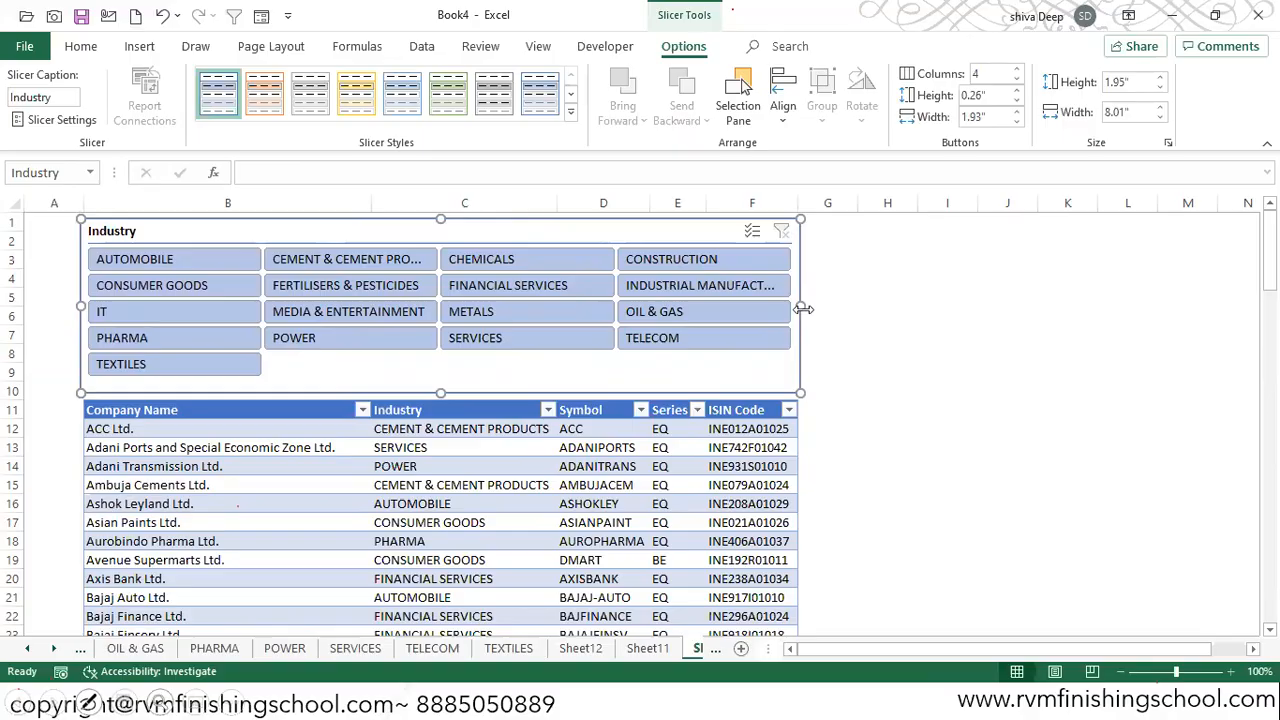
key("Down")
key("Down")
key("Down")
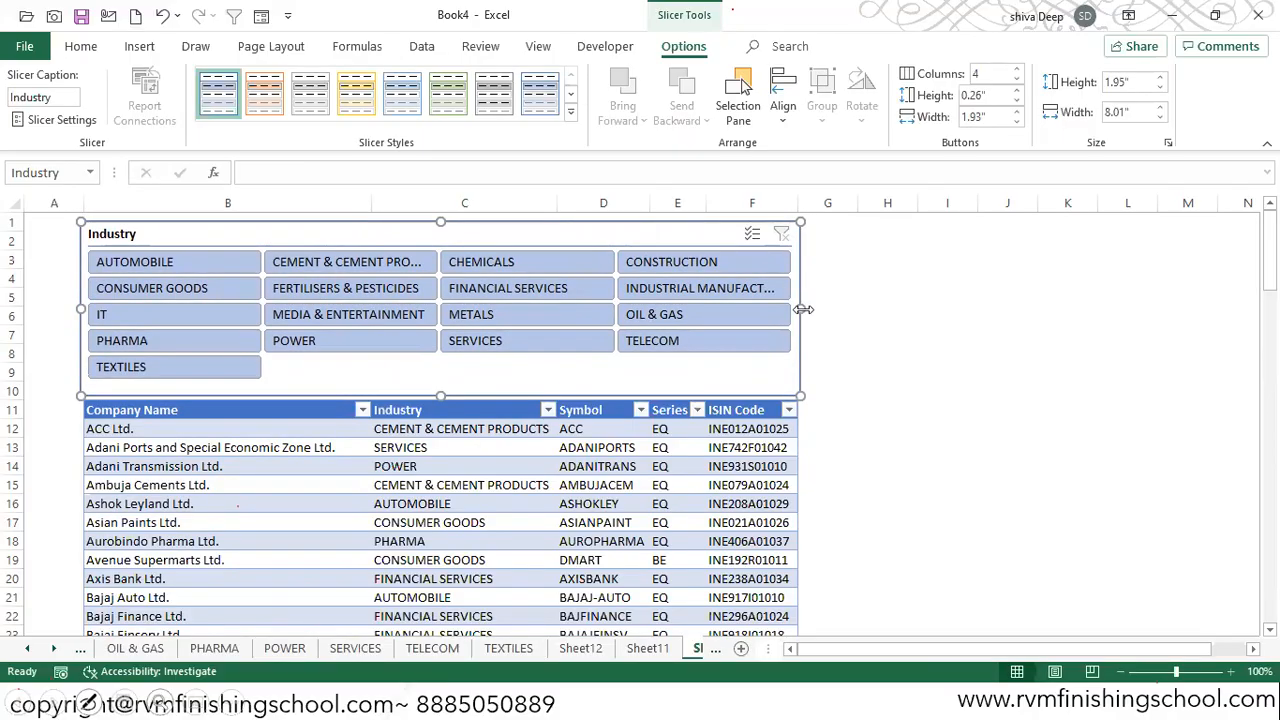
Step: Change the slicer's header caption to "Select Industry" in its settings
left_click(84, 121)
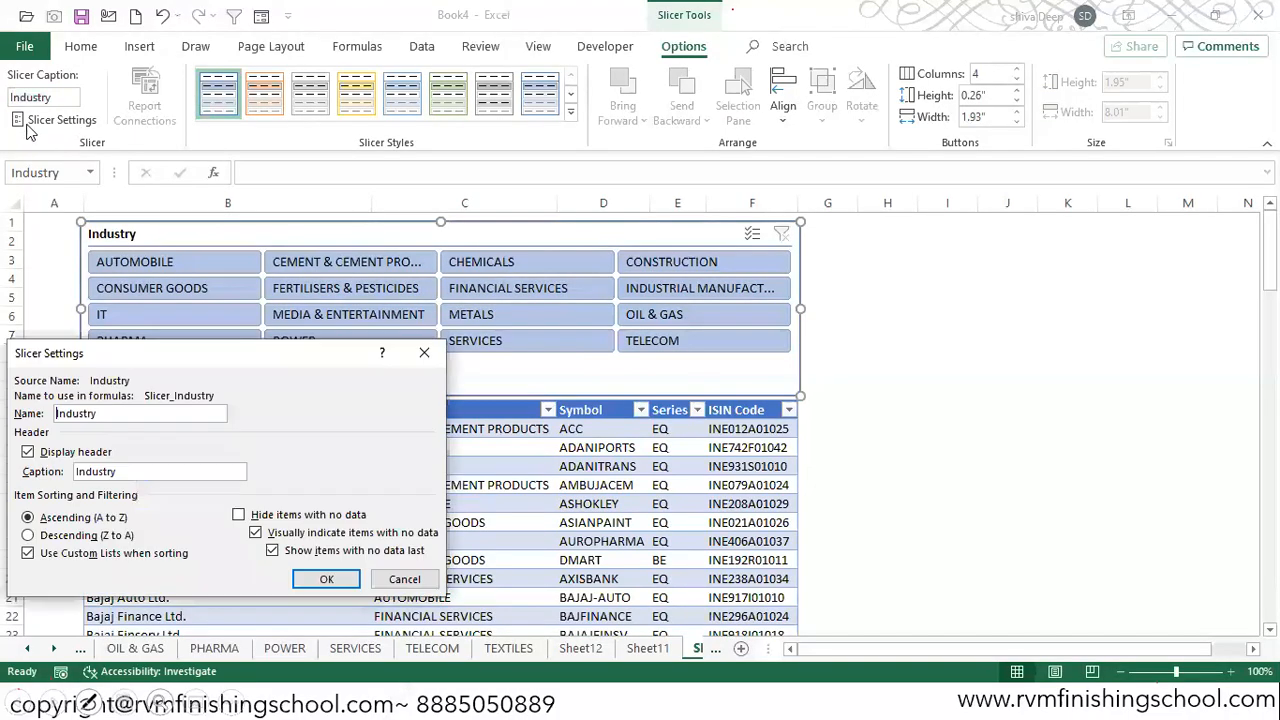
left_click_drag(231, 360, 968, 273)
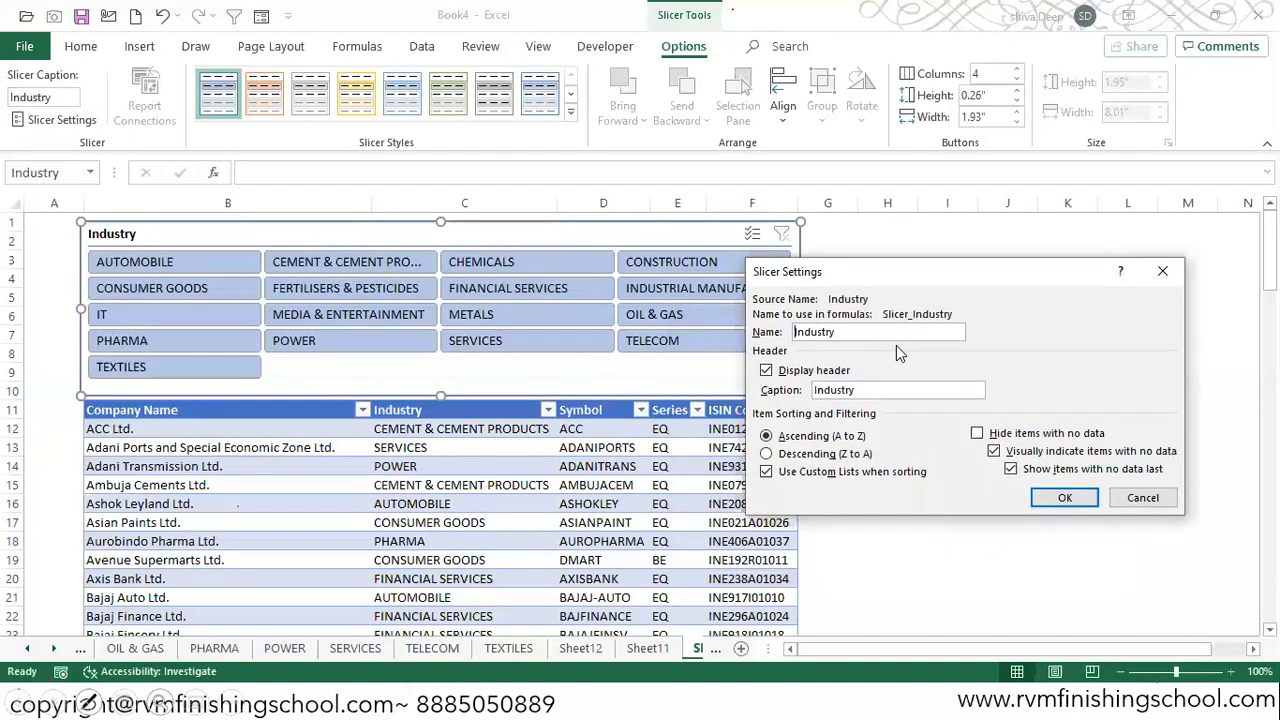
left_click(817, 390)
type("Select")
left_click(1062, 497)
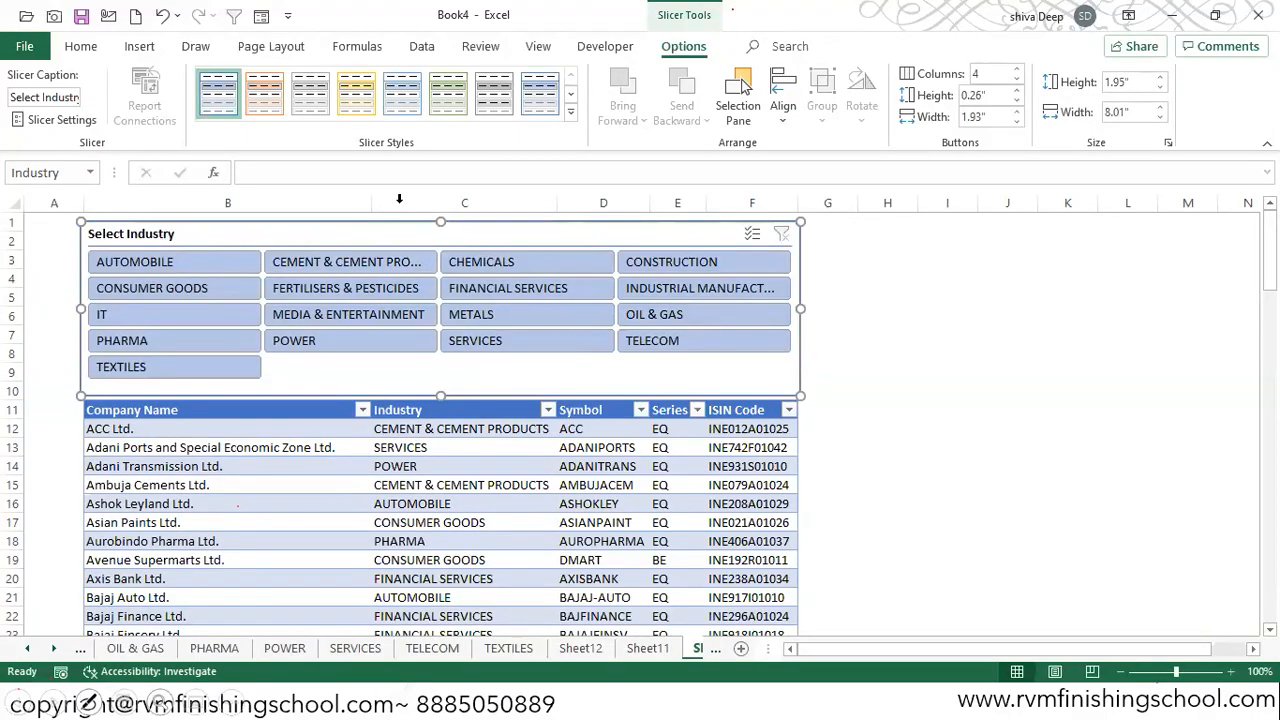
Step: Filter the table through the slicer by AUTOMOBILE, FERTILISERS & PESTICIDES, IT and FINANCIAL SERVICES, one industry at a time
left_click(185, 262)
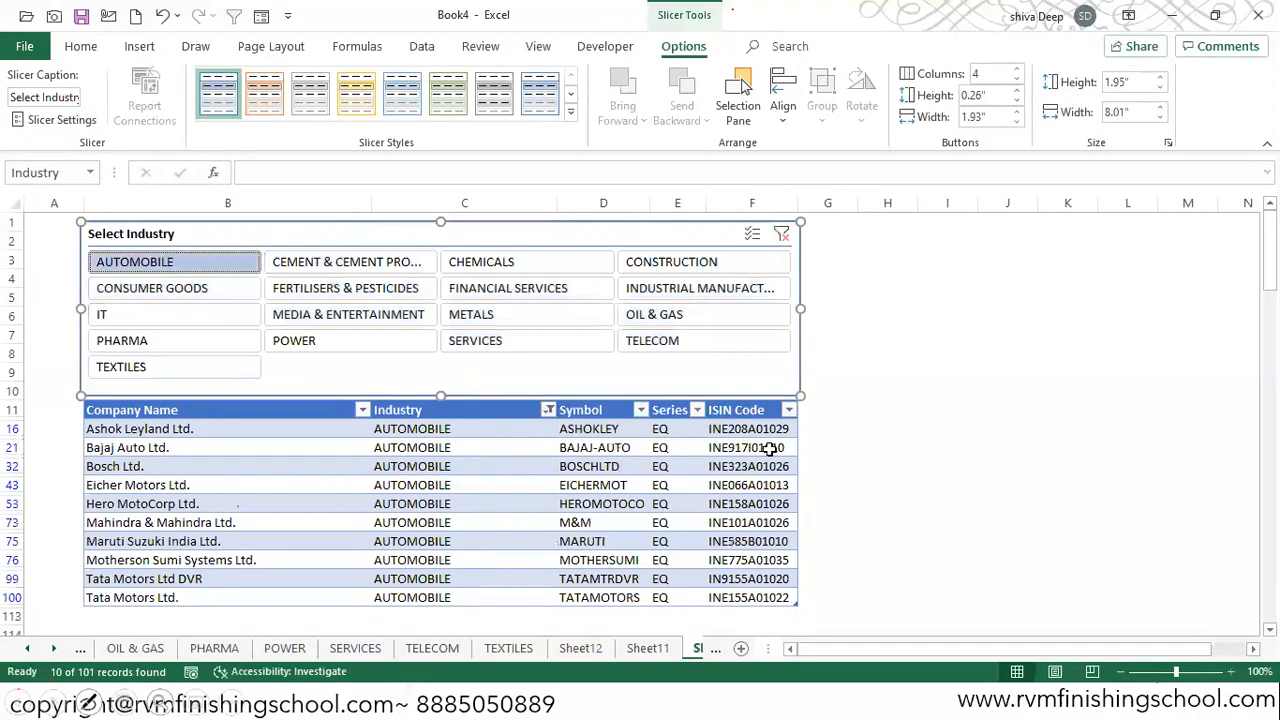
left_click(337, 293)
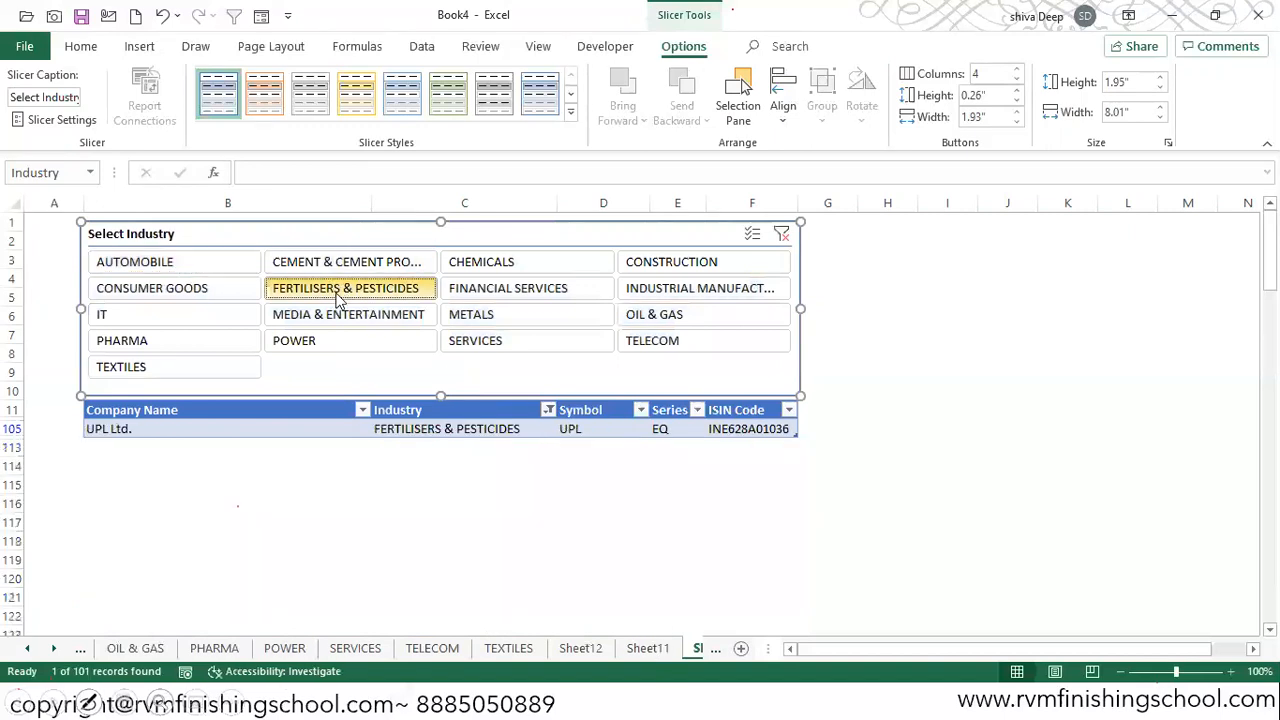
left_click(199, 316)
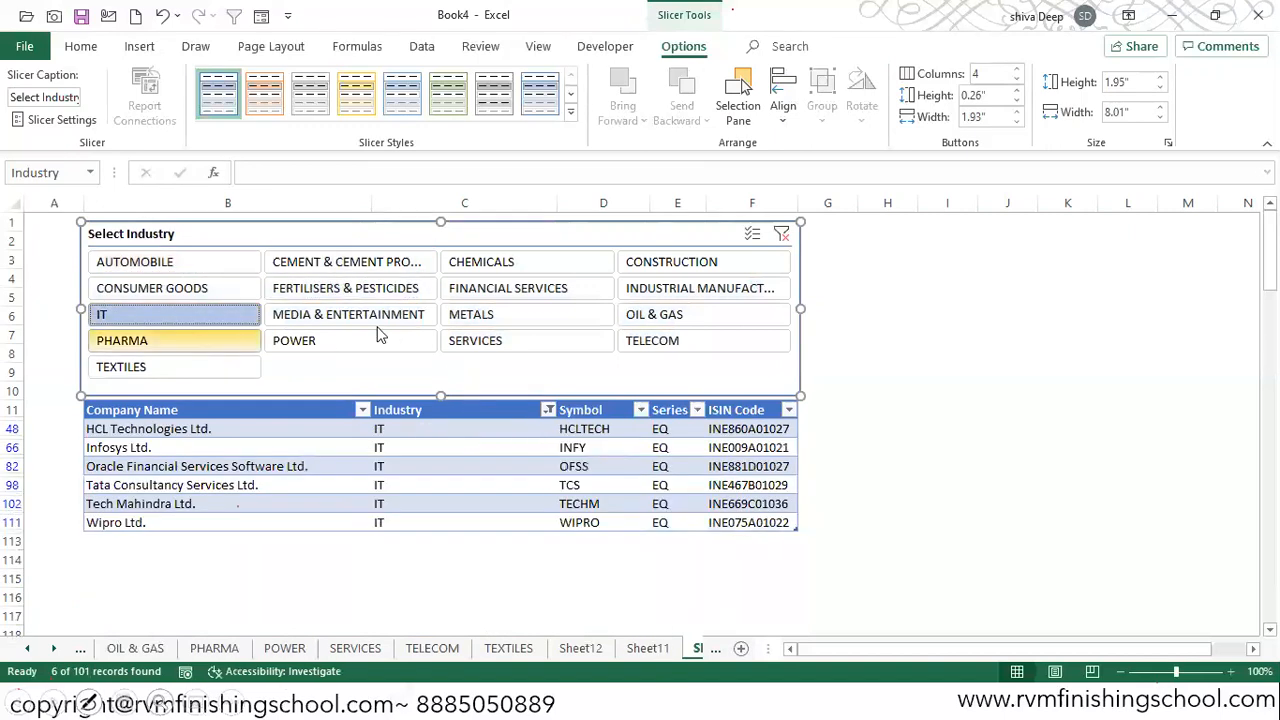
left_click(508, 288)
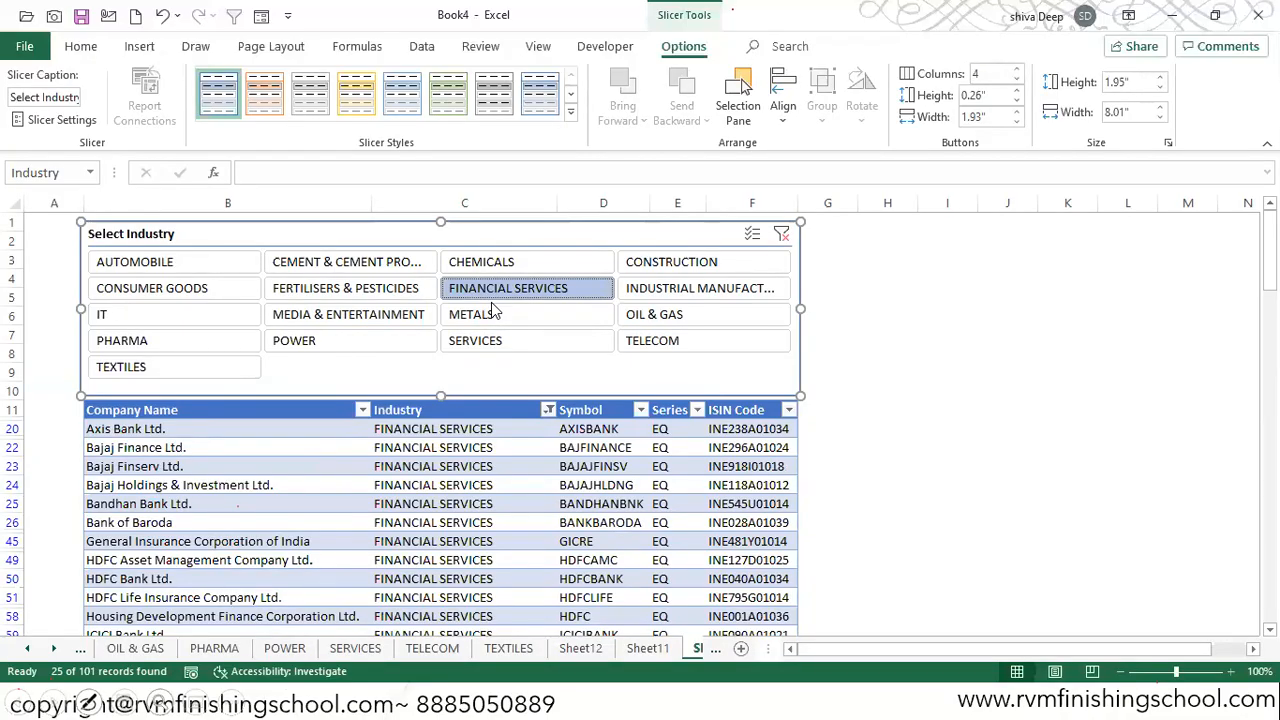
Step: Restyle the Industry slicer, trying the dark orange slicer style and settling on the dark light-blue one
left_click(571, 111)
left_click(268, 206)
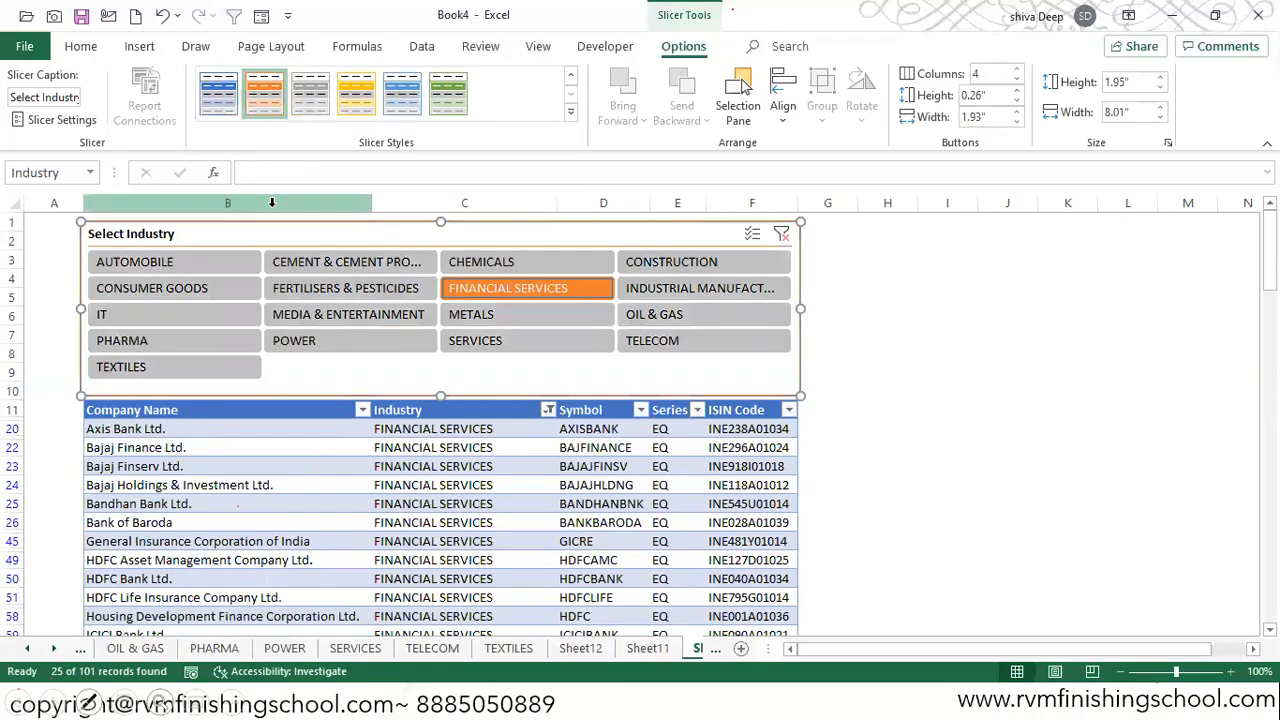
left_click(402, 92)
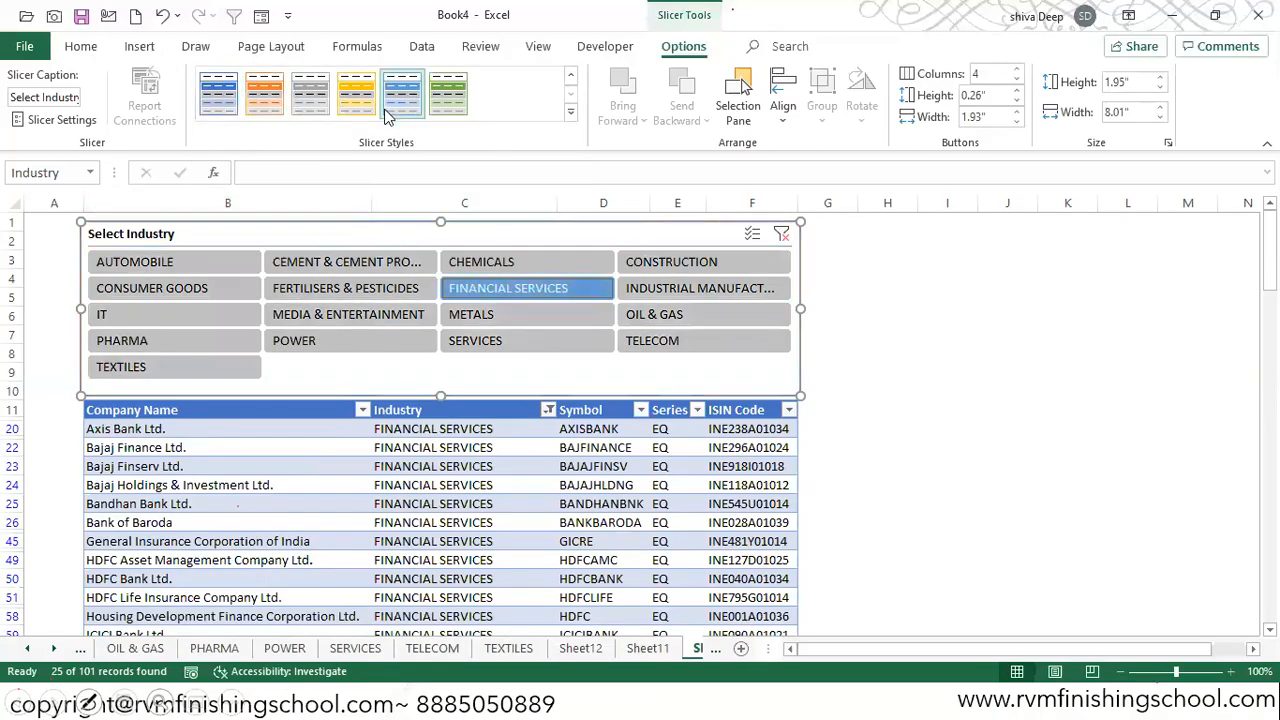
Step: Filter the table by the cement industry, add CONSTRUCTION and INDUSTRIAL MANUFACTURING with multi-select, and clear the slicer filter
left_click(313, 269)
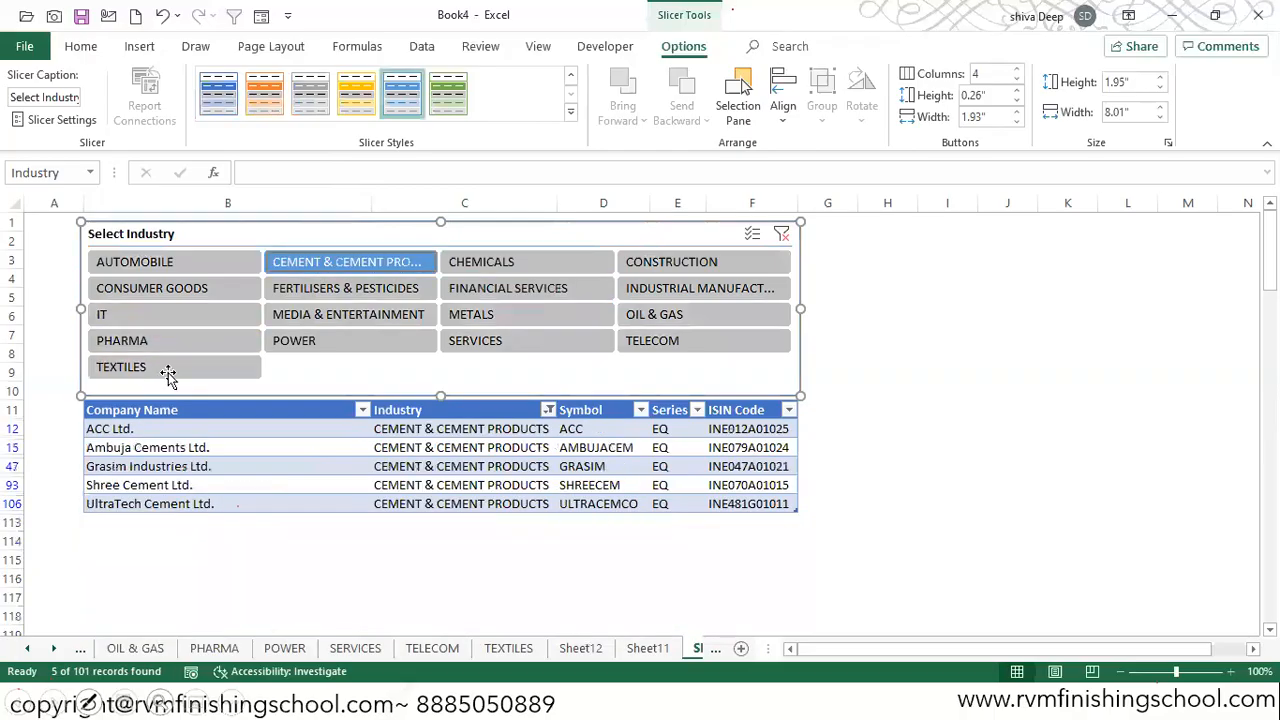
left_click(752, 233)
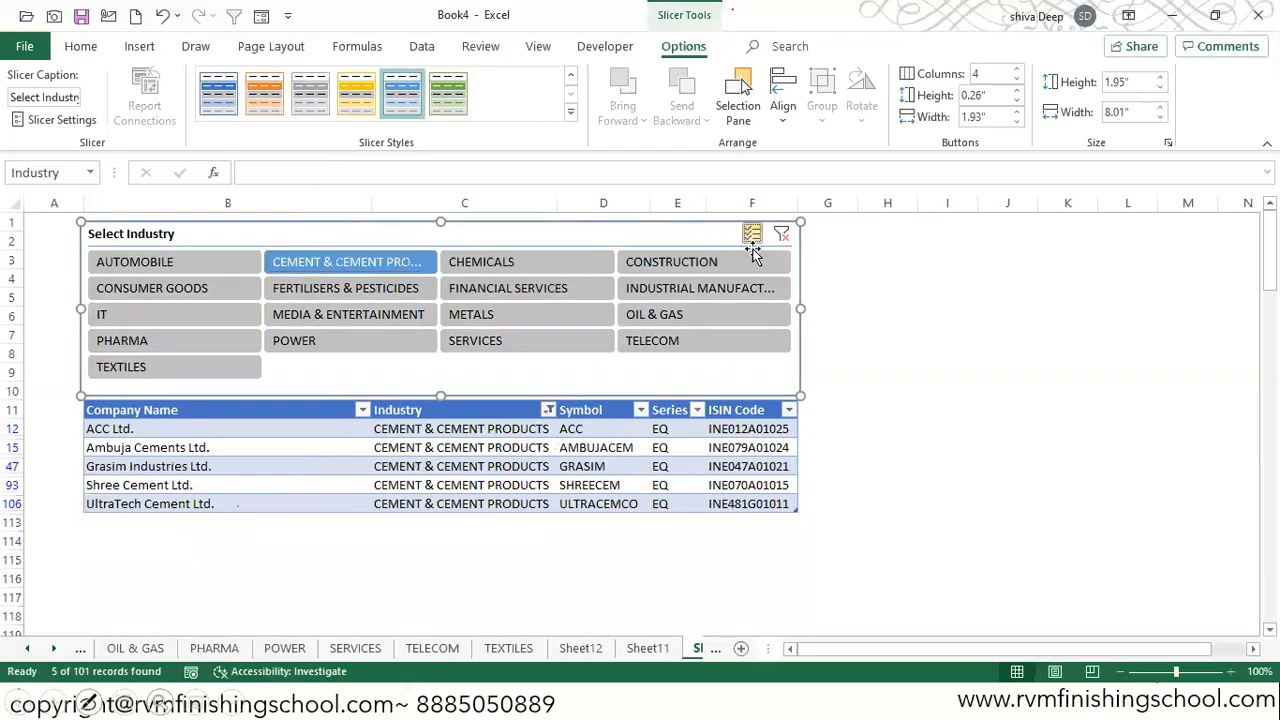
left_click(716, 266)
left_click(688, 287)
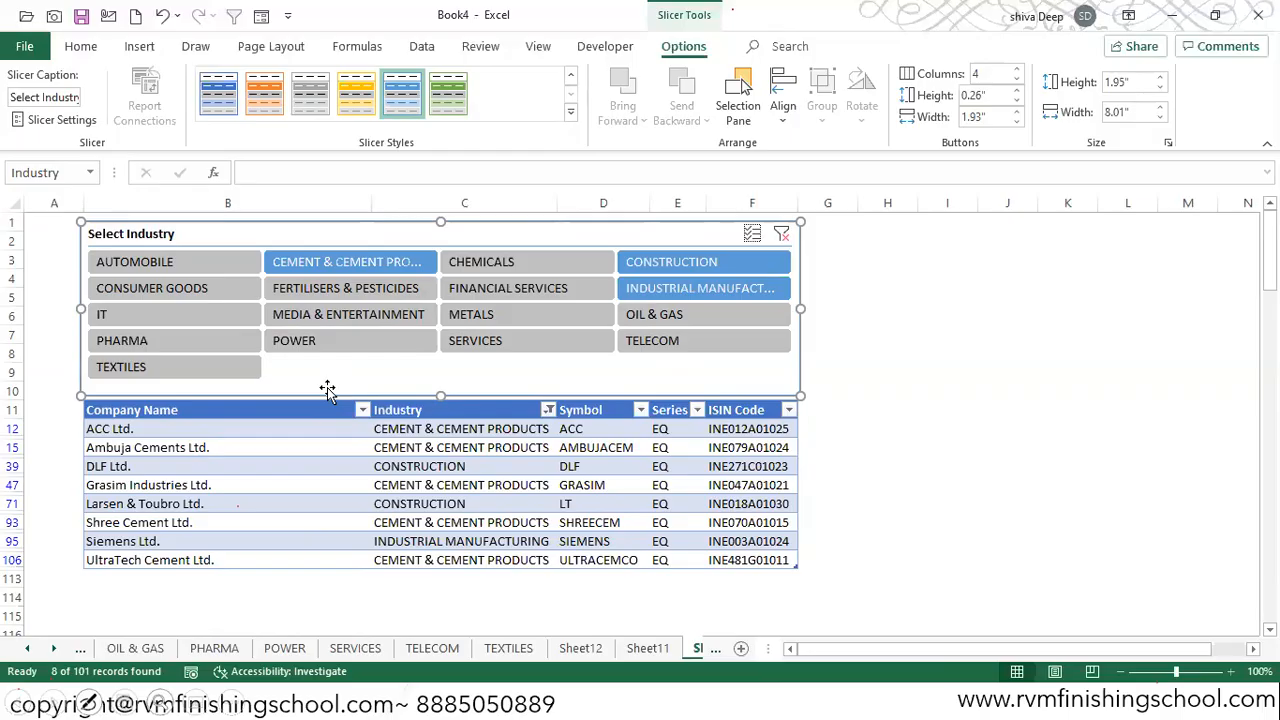
left_click(782, 235)
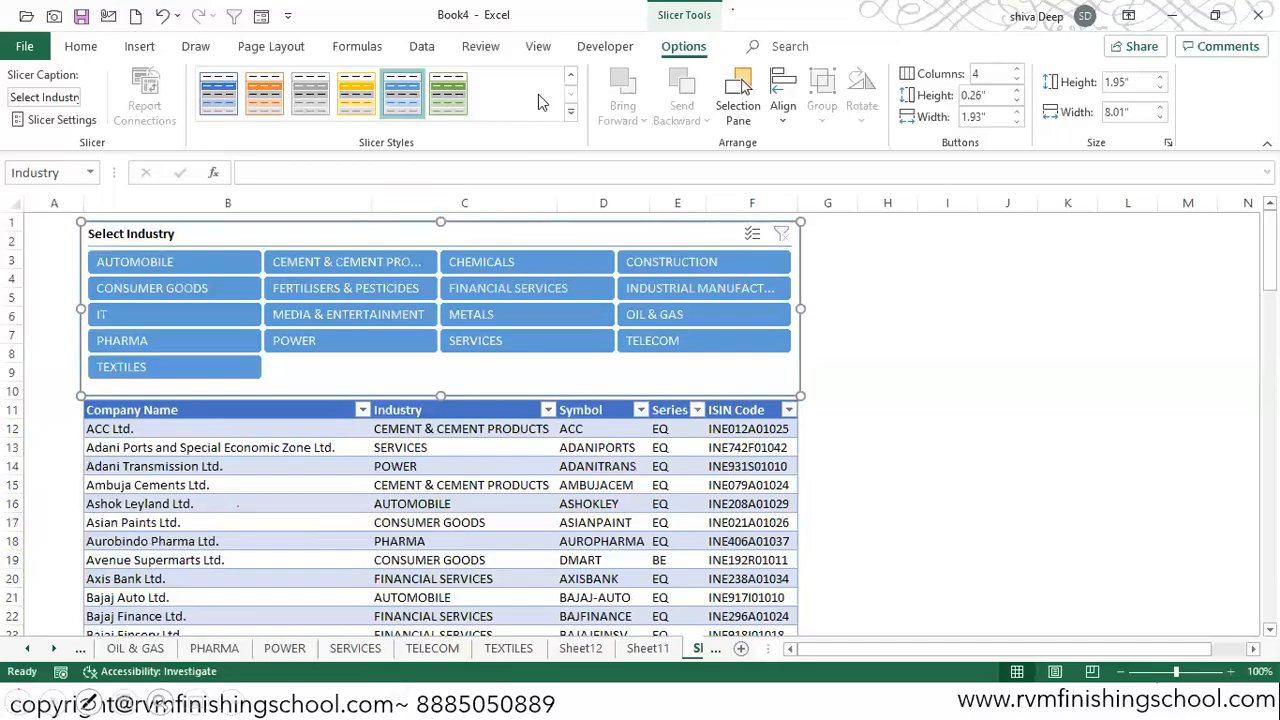
Step: Hide the formula bar and the row and column headings, and collapse the ribbon
left_click(538, 47)
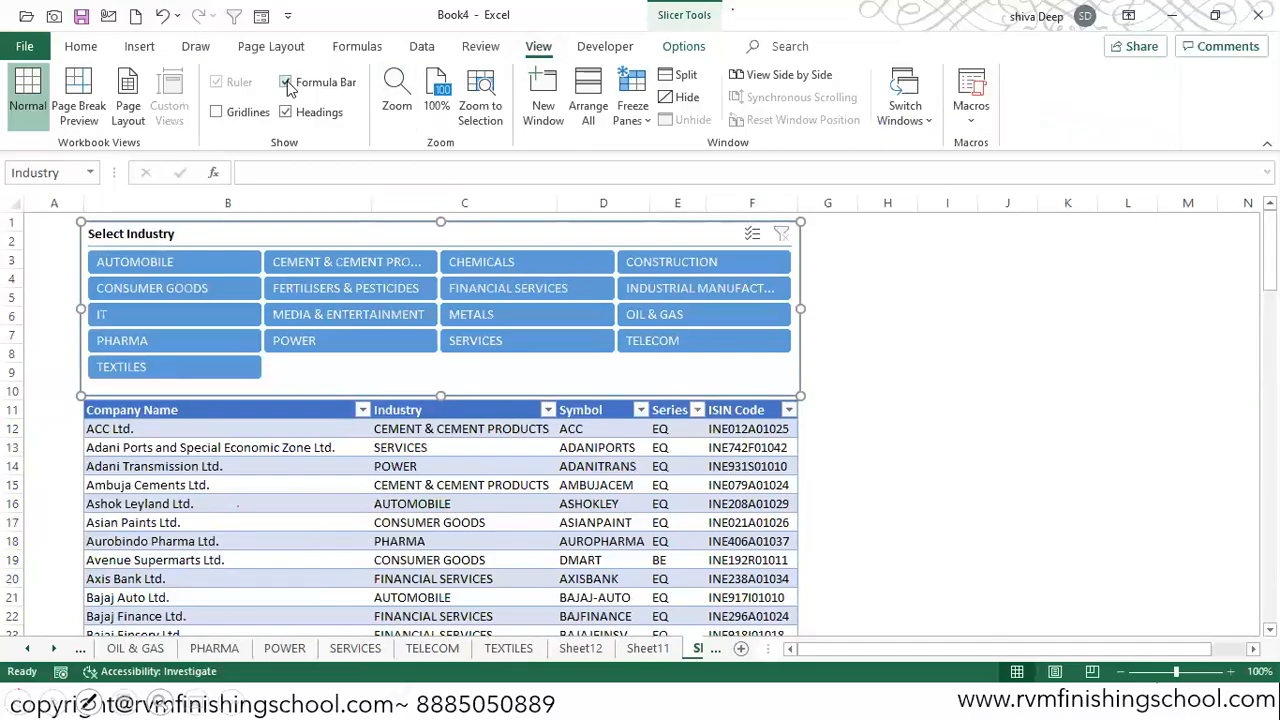
left_click(286, 82)
left_click(286, 112)
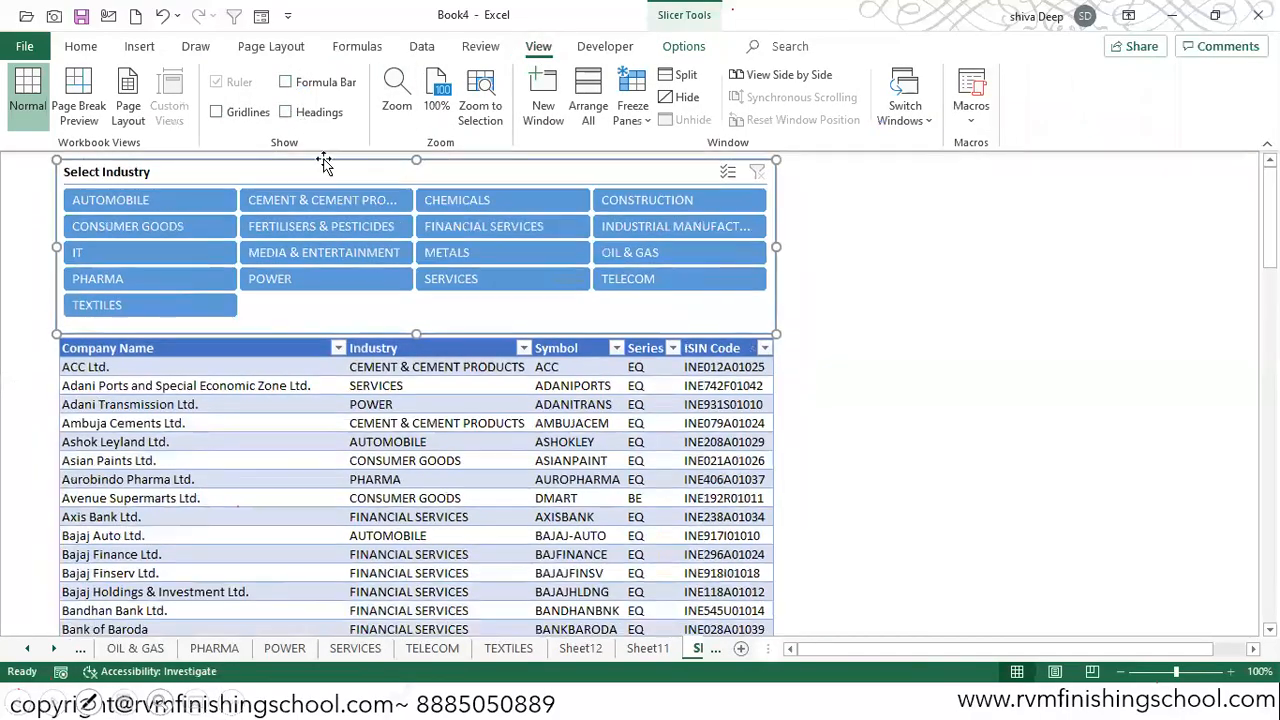
left_click(29, 165)
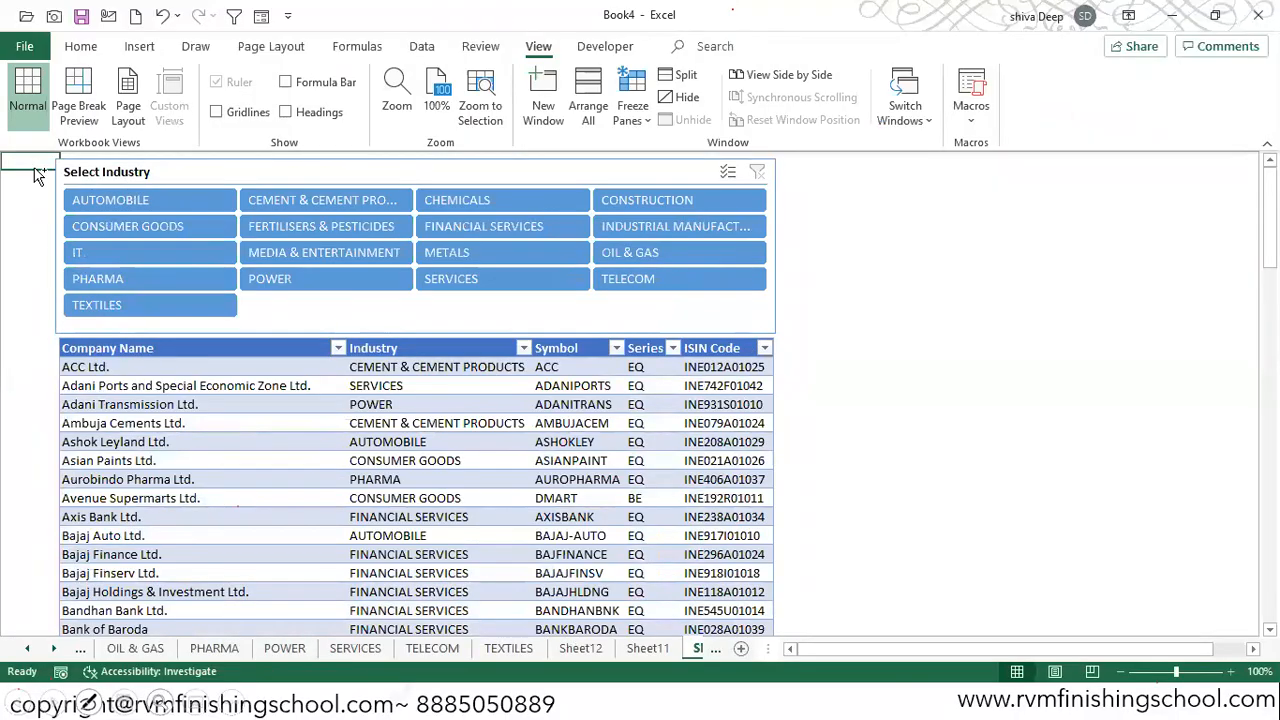
key("ctrl+F1")
Step: Insert a blank row at the very top of the sheet and move the slicer slightly down
key("shift+space")
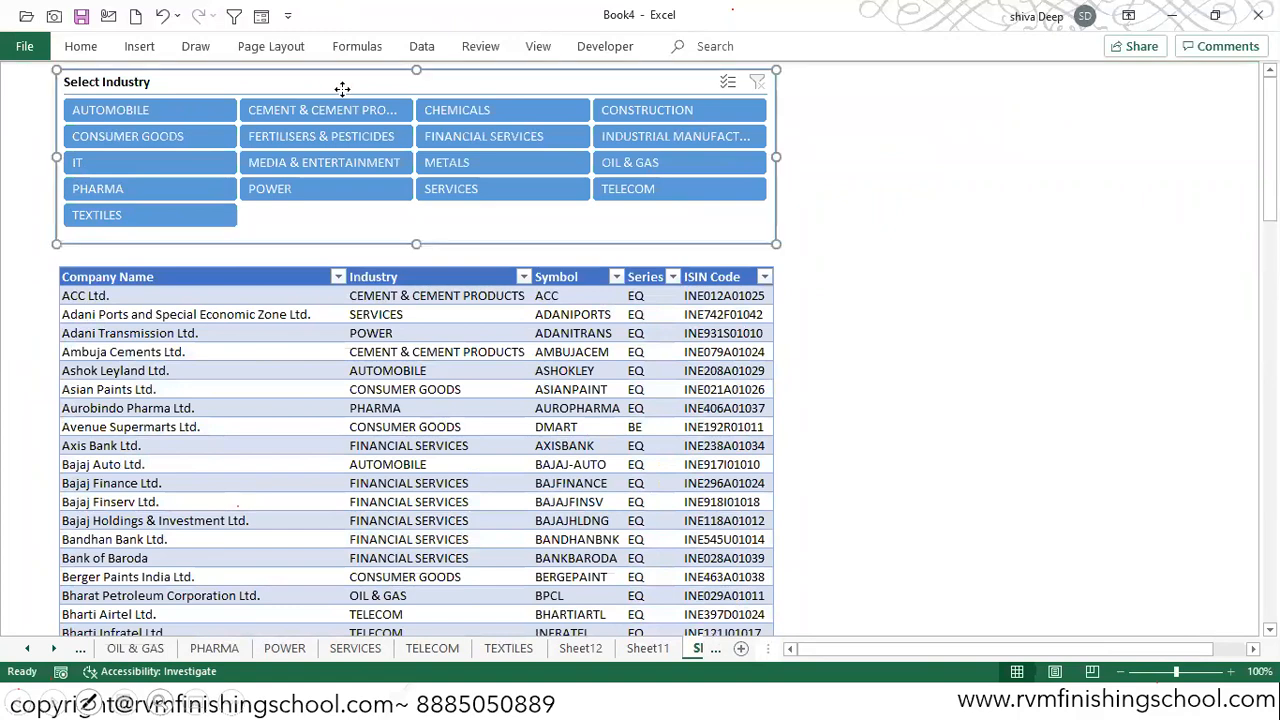
left_click_drag(339, 79, 344, 93)
left_click(25, 72)
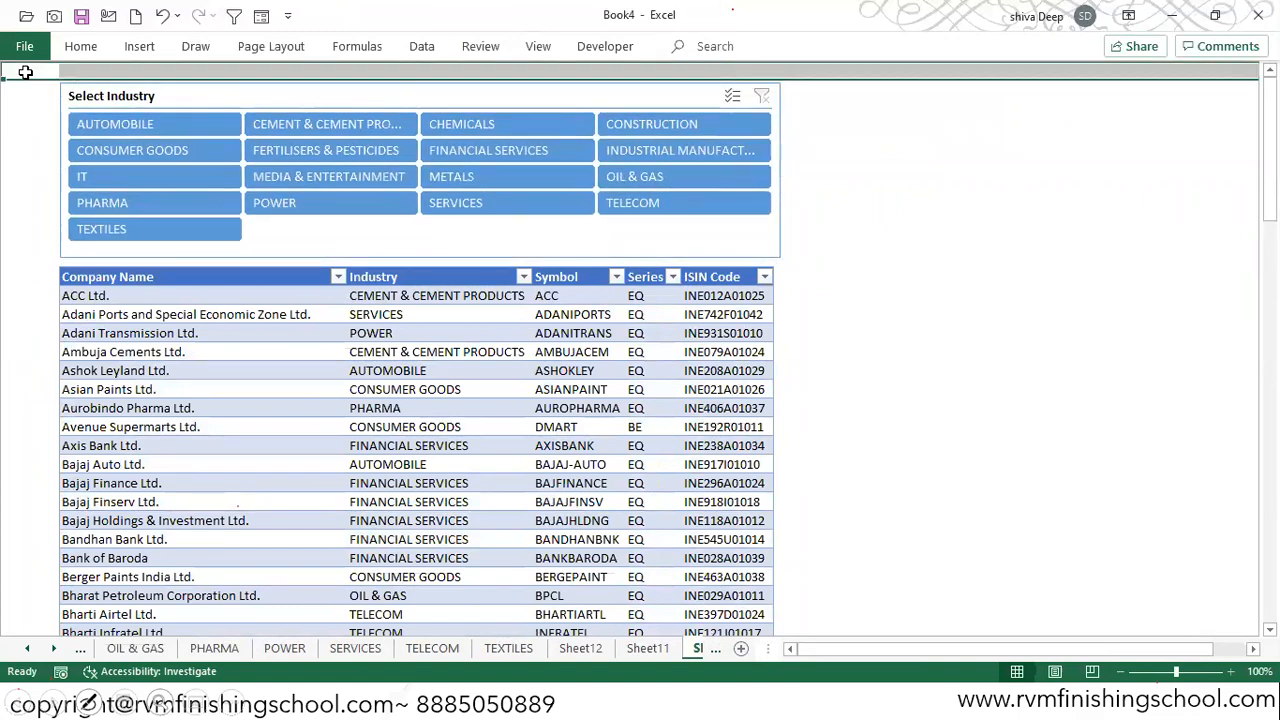
Step: Insert two blank columns before the table at the sheet's left edge
left_click(25, 72)
key("ctrl+space")
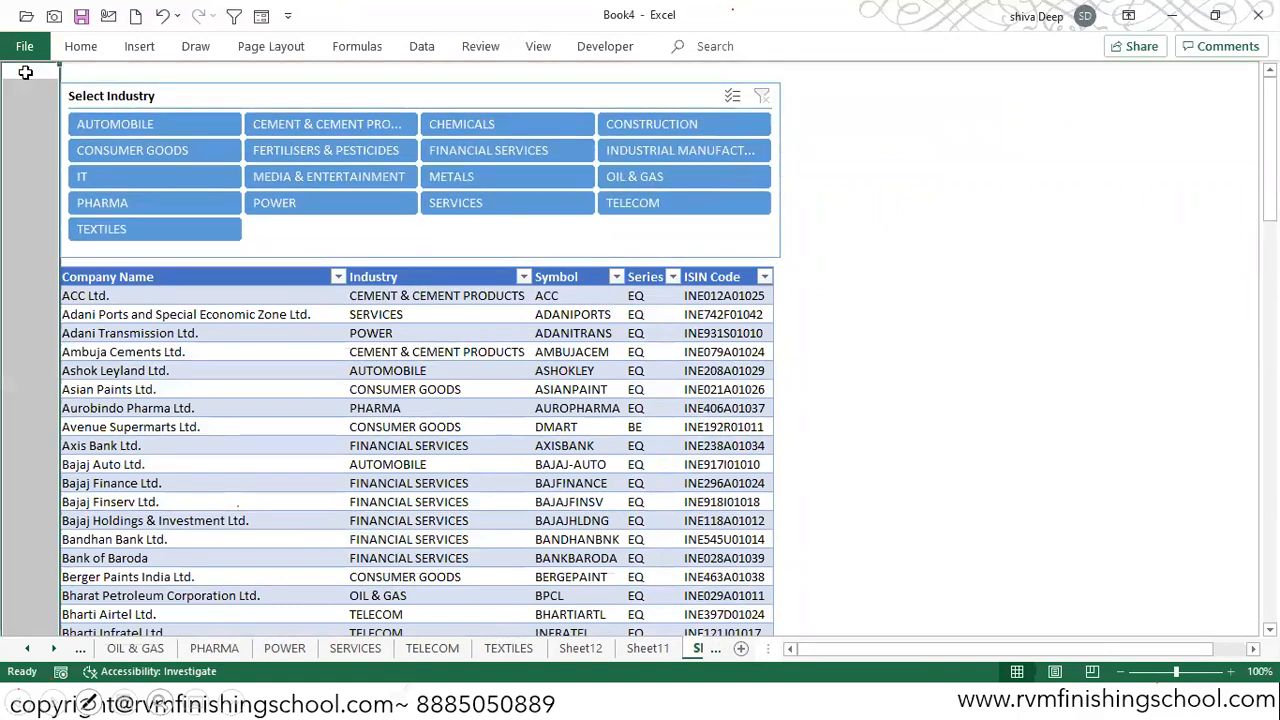
key("ctrl+shift+plus")
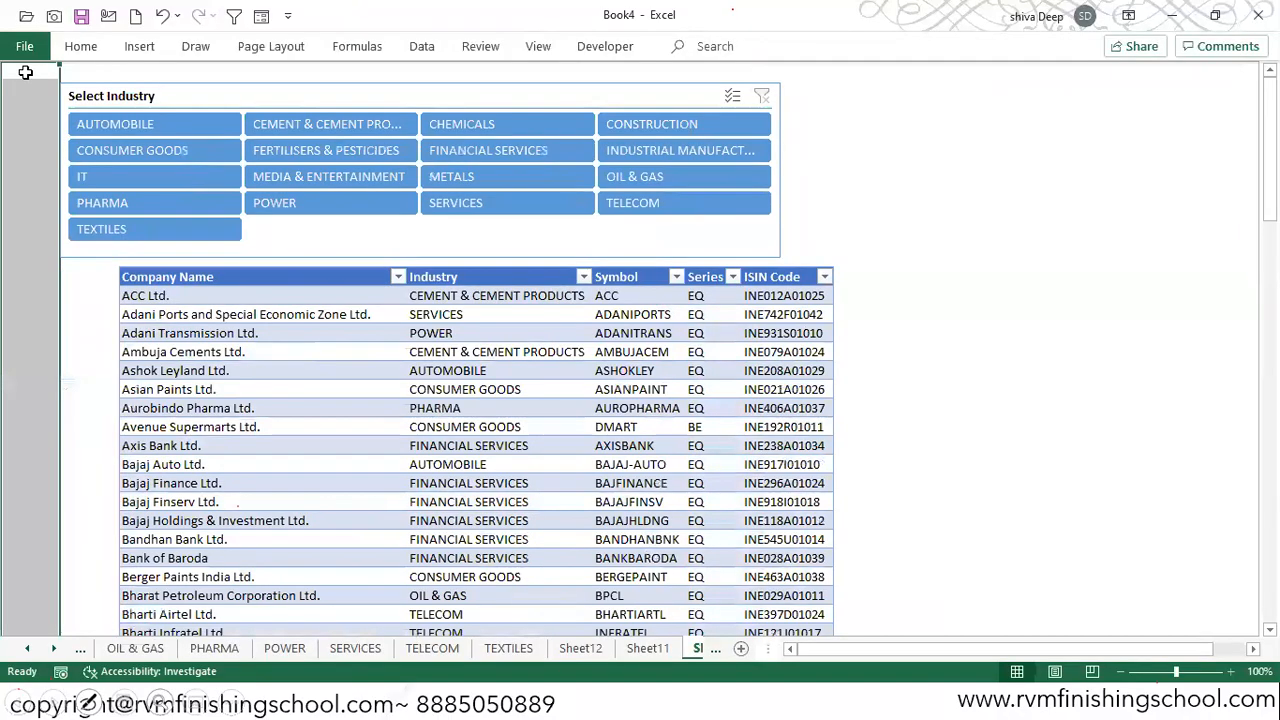
key("ctrl+shift+plus")
Step: Move the slicer directly above the shifted table and narrow it to match the table's width
left_click_drag(321, 83, 442, 89)
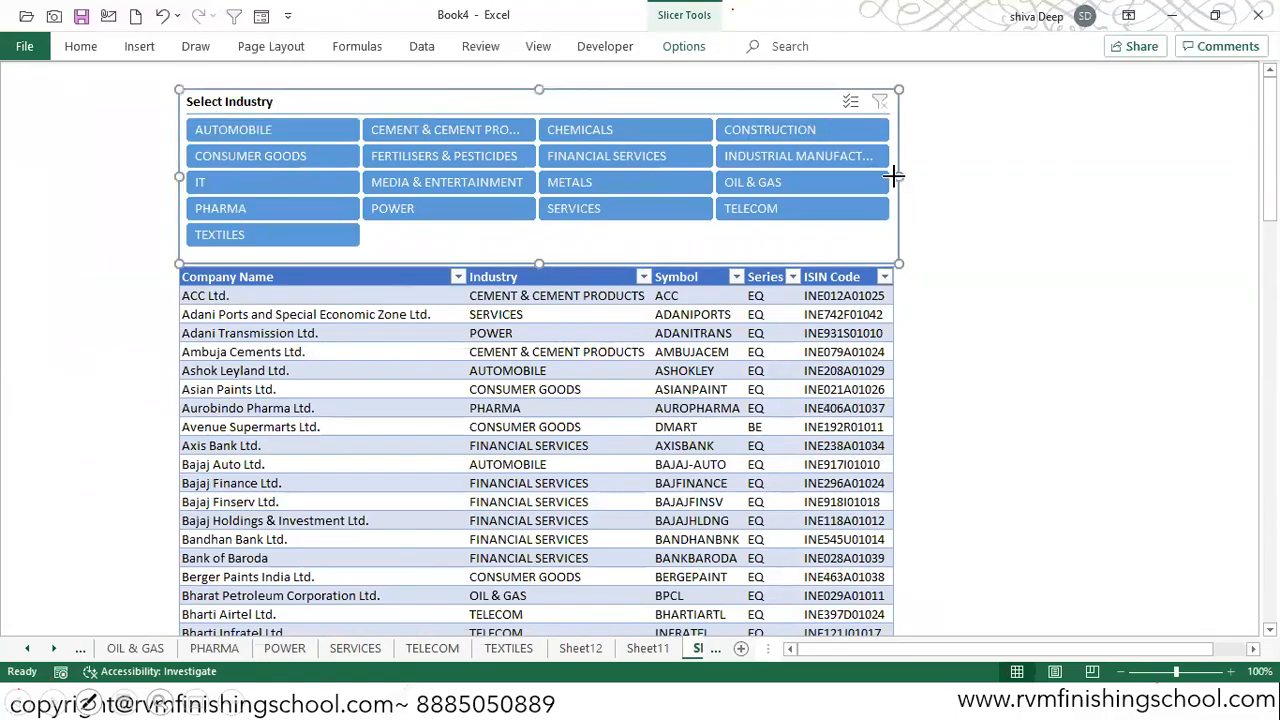
left_click_drag(893, 176, 888, 175)
left_click(949, 199)
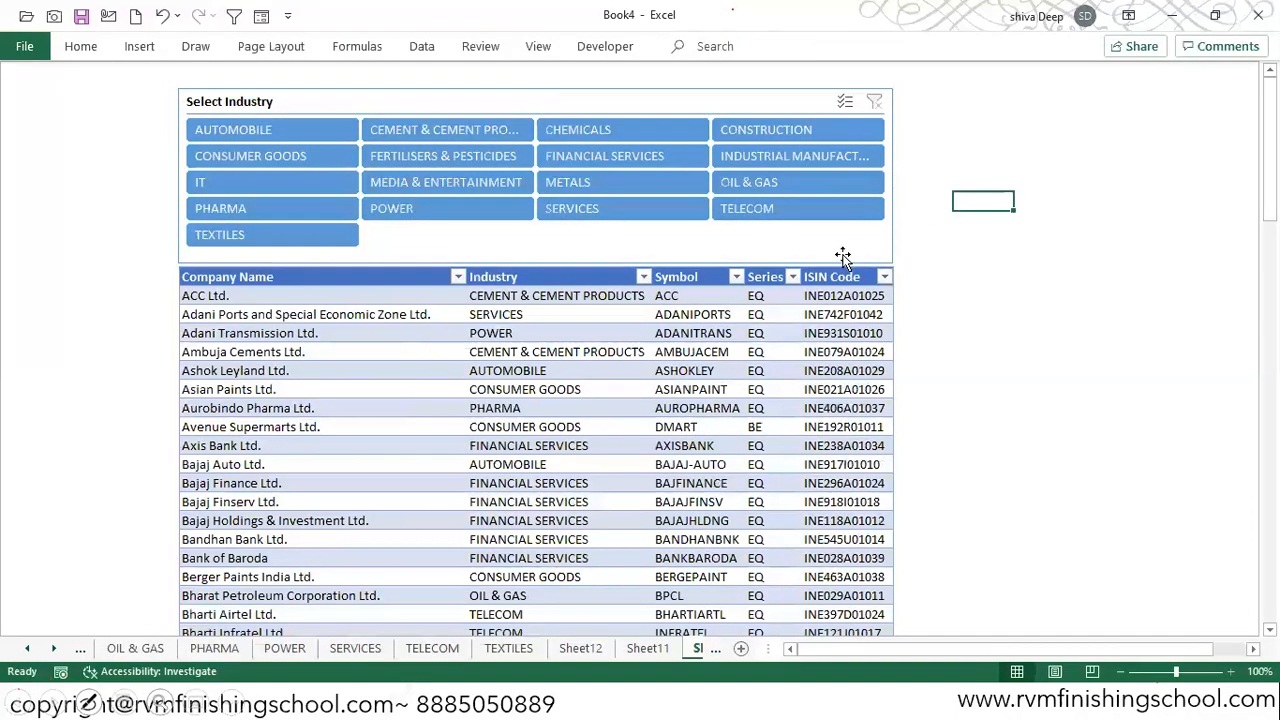
left_click(172, 86)
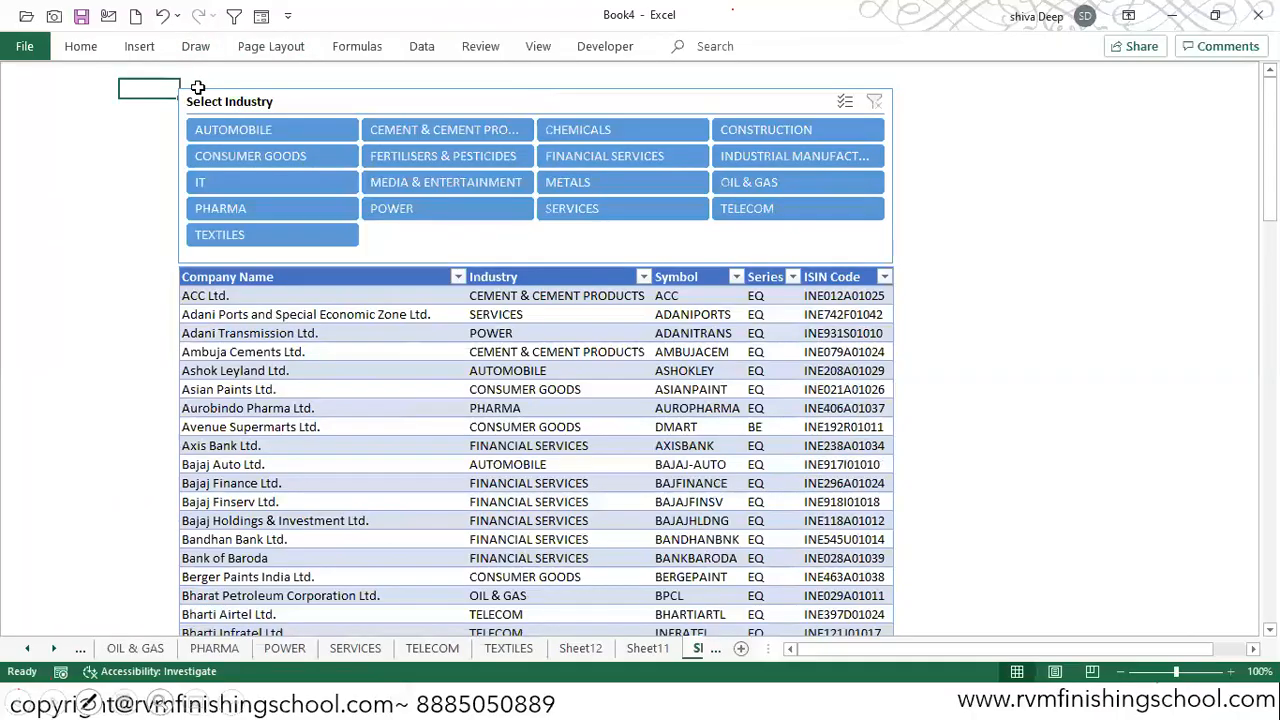
key("shift+Right")
key("shift+Right")
key("shift+Right")
key("shift+Right")
key("shift+Right")
key("shift+Right")
key("shift+Left")
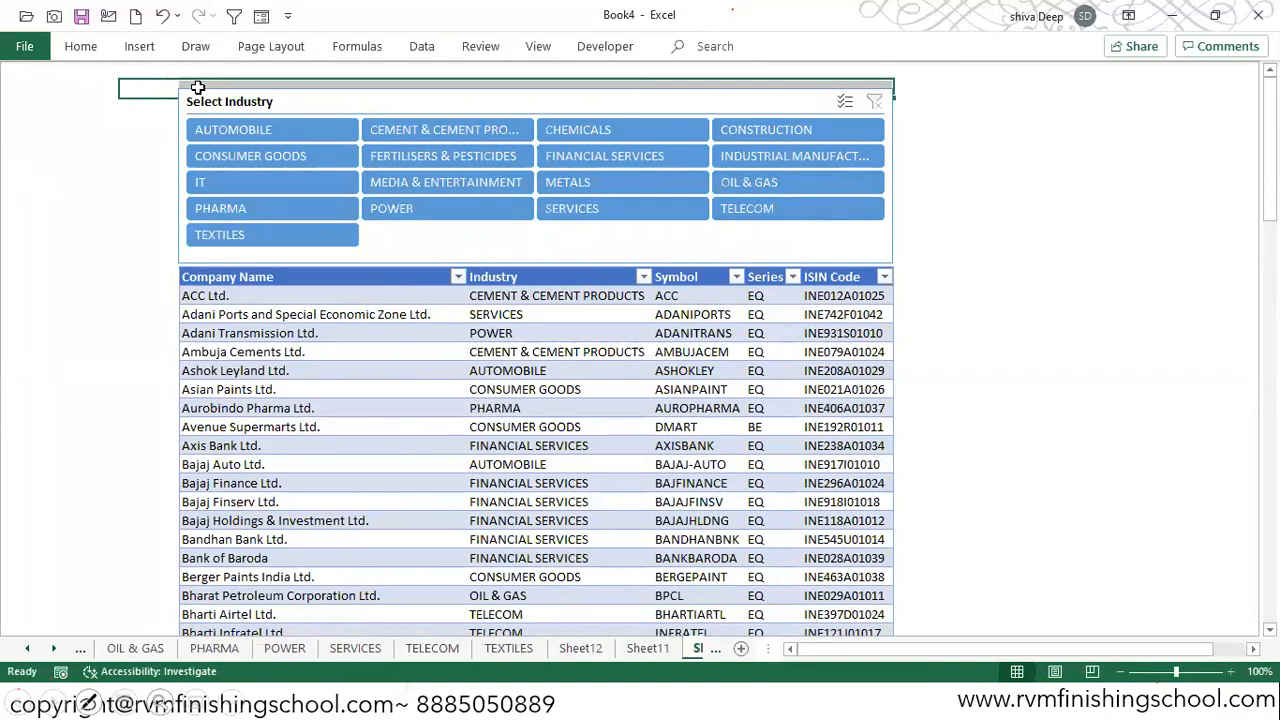
key("shift+Down")
key("shift+Down")
key("shift+Down")
key("shift+Down")
key("shift+Down")
key("shift+Down")
key("shift+Down")
key("shift+Down")
key("shift+Down")
key("shift+Down")
key("shift+Down")
key("shift+Down")
key("shift+Down")
key("shift+Down")
key("shift+Down")
key("shift+Down")
key("shift+Down")
key("shift+Down")
key("shift+Down")
key("shift+Down")
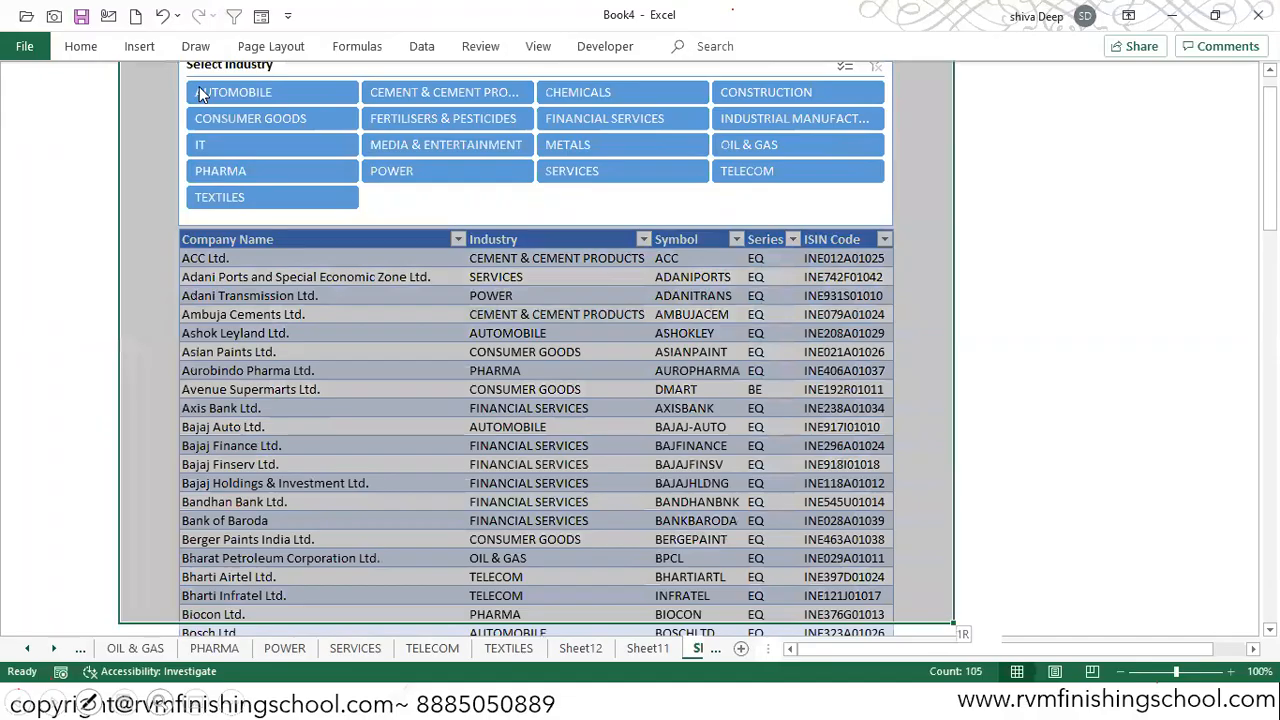
key("shift+Down")
key("shift+Down")
key("shift+Down")
key("shift+Down")
key("shift+Down")
key("shift+Down")
key("ctrl+shift+Down")
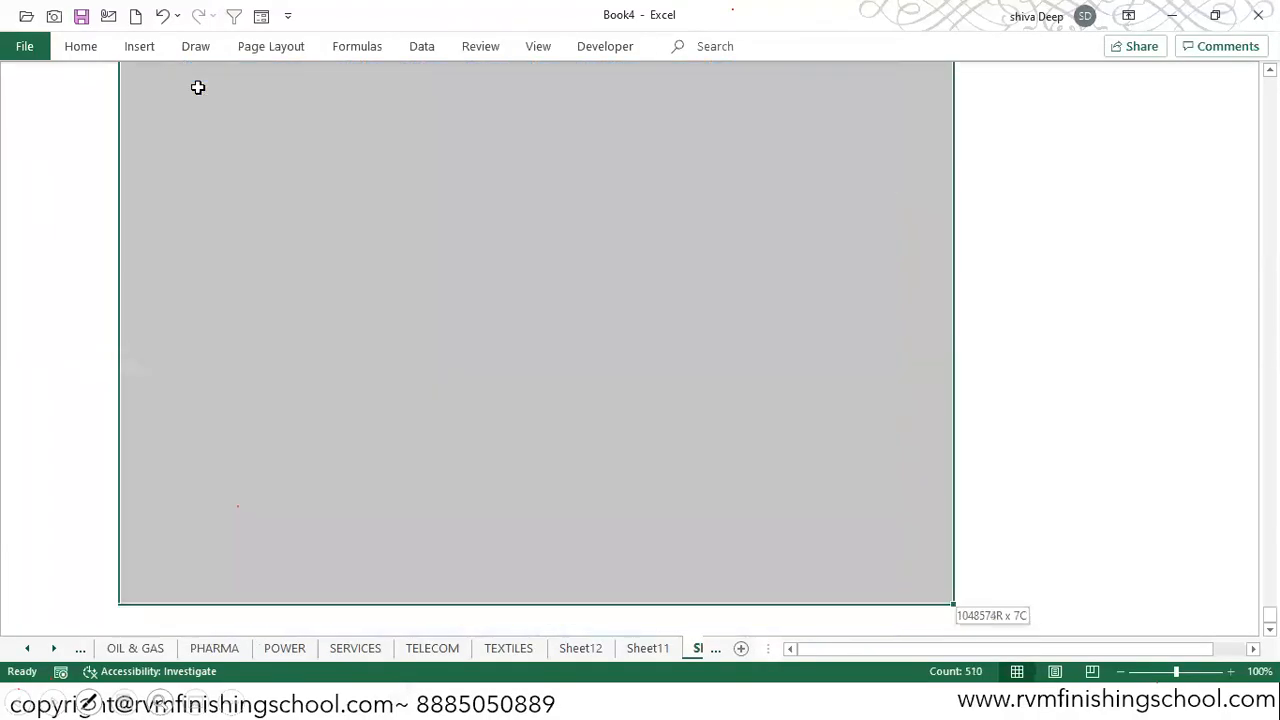
key("shift+Up")
key("shift+Up")
key("shift+Up")
key("shift+Up")
key("shift+Up")
key("shift+Up")
key("shift+Up")
key("shift+Up")
key("shift+Up")
key("shift+Up")
key("shift+Up")
key("shift+Up")
key("shift+Up")
key("shift+Up")
key("shift+Up")
key("shift+Up")
key("shift+Up")
key("shift+Up")
key("shift+Up")
key("shift+Up")
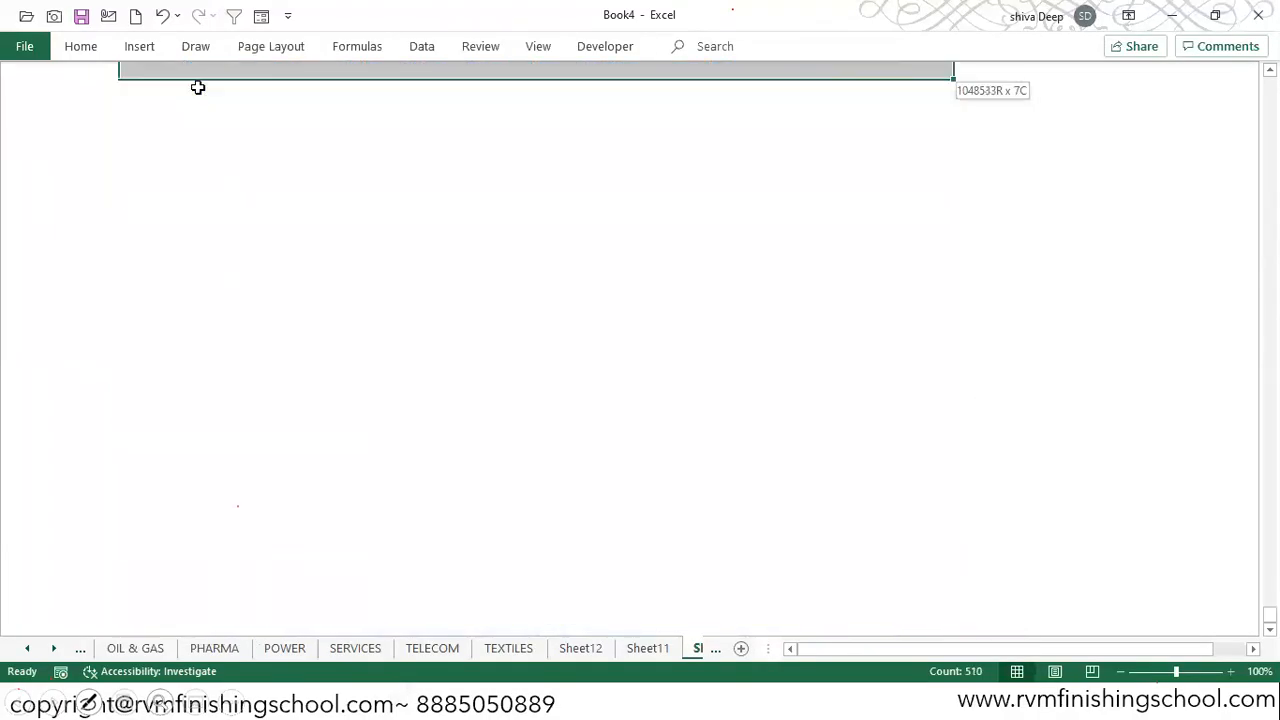
key("ctrl+shift+Down")
left_click_drag(1270, 615, 1270, 254)
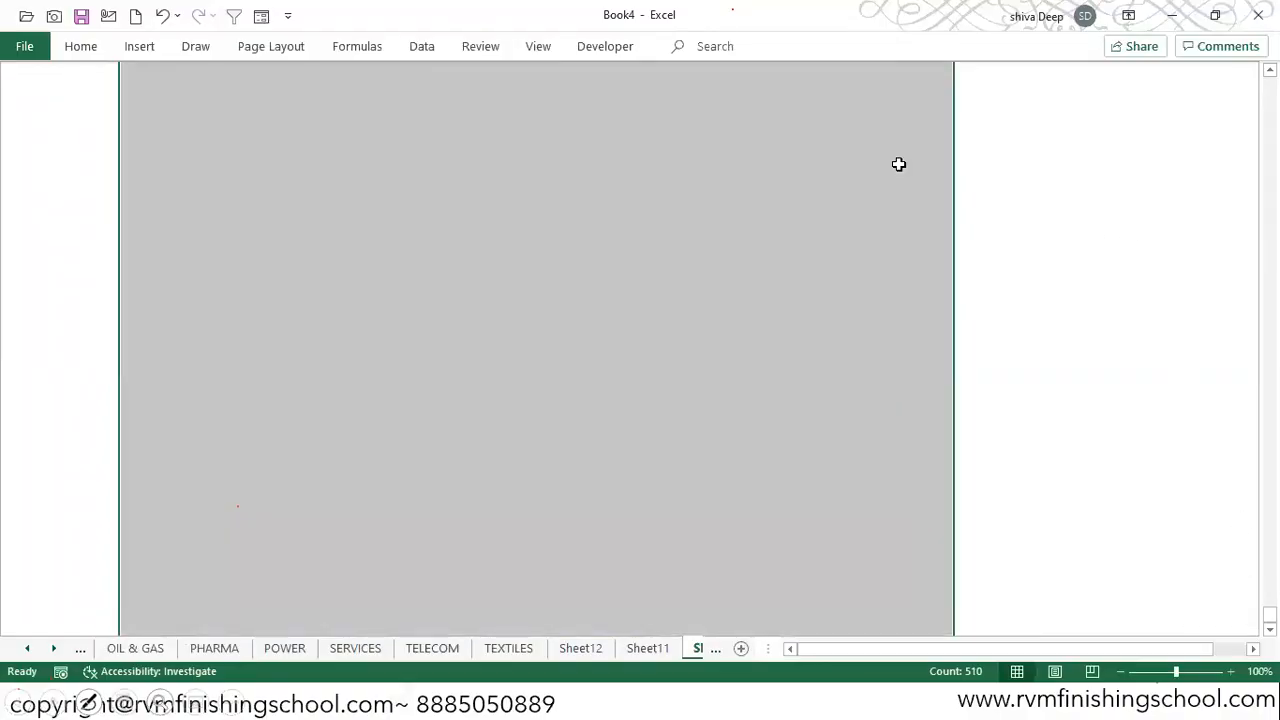
key("ctrl+Home")
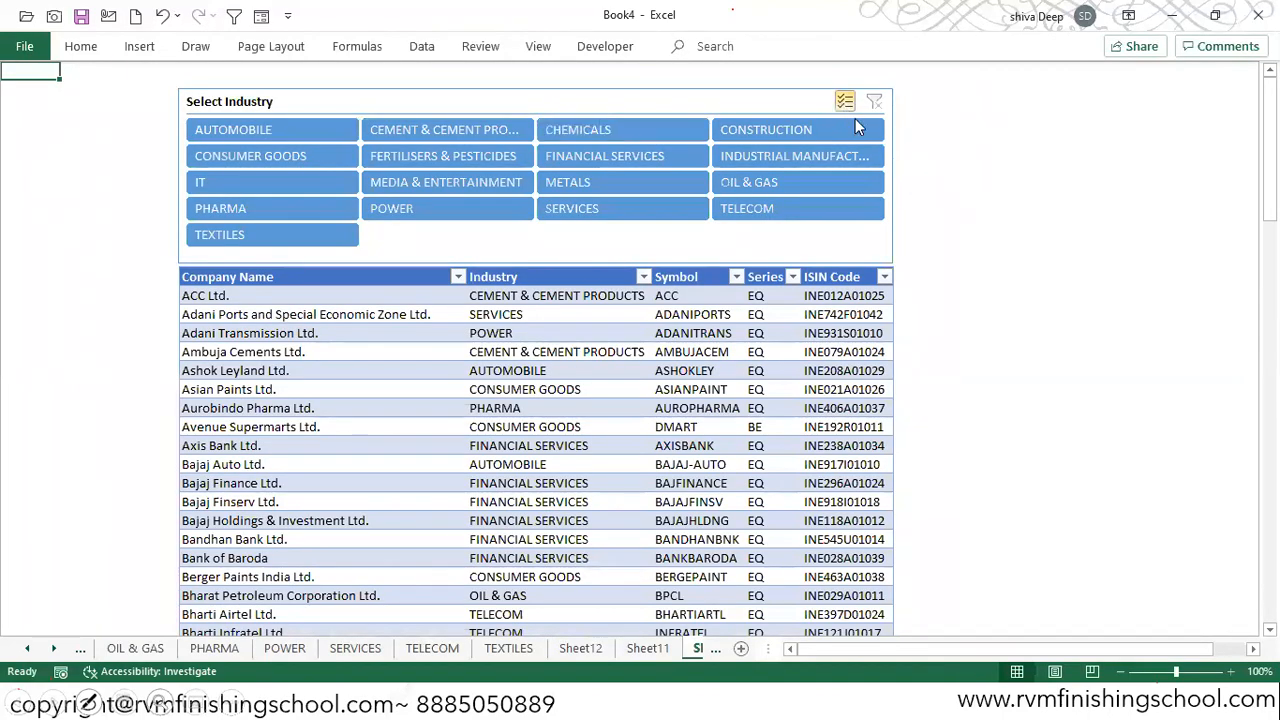
Step: Fill the range around the slicer and table with light orange, from cell B2 through one column past ISIN Code and two rows below the last record
left_click(168, 90)
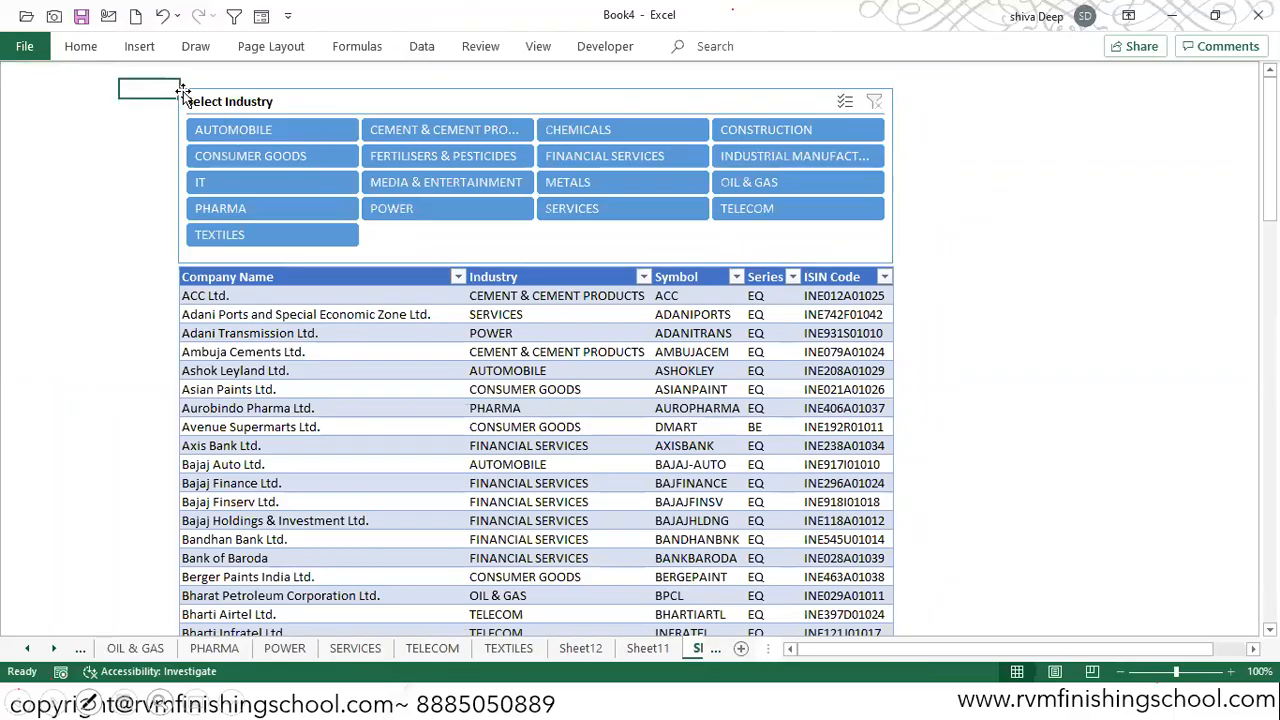
key("shift+Right")
key("shift+Right")
key("shift+Right")
key("shift+Right")
key("shift+Right")
key("shift+Right")
key("shift+Right")
key("shift+Right")
key("shift+Right")
key("shift+Right")
key("shift+Right")
key("shift+Right")
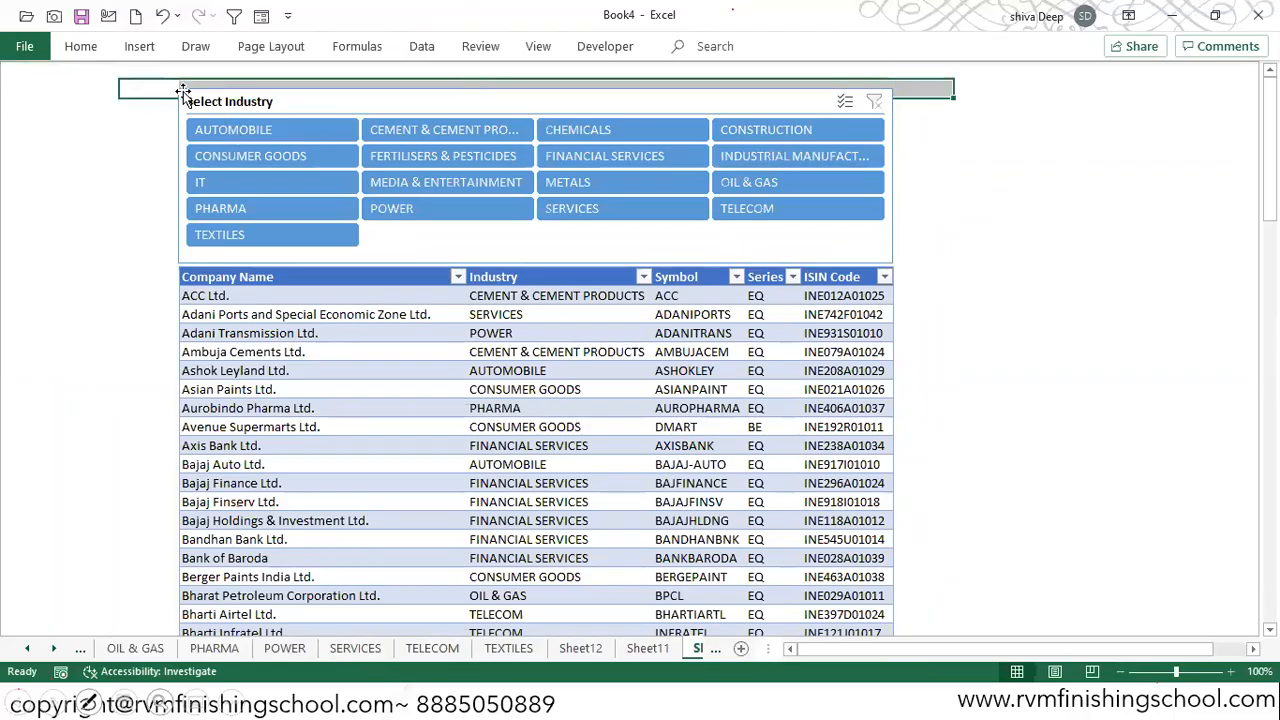
key("shift+Down")
key("shift+Down")
key("shift+Down")
key("shift+Down")
key("shift+Down")
key("shift+Down")
key("shift+Down")
key("shift+Down")
key("shift+Down")
key("shift+Down")
key("shift+Down")
key("shift+Down")
key("shift+Down")
key("shift+Down")
key("shift+Down")
key("shift+Down")
key("shift+Down")
key("shift+Down")
key("shift+Down")
key("shift+Down")
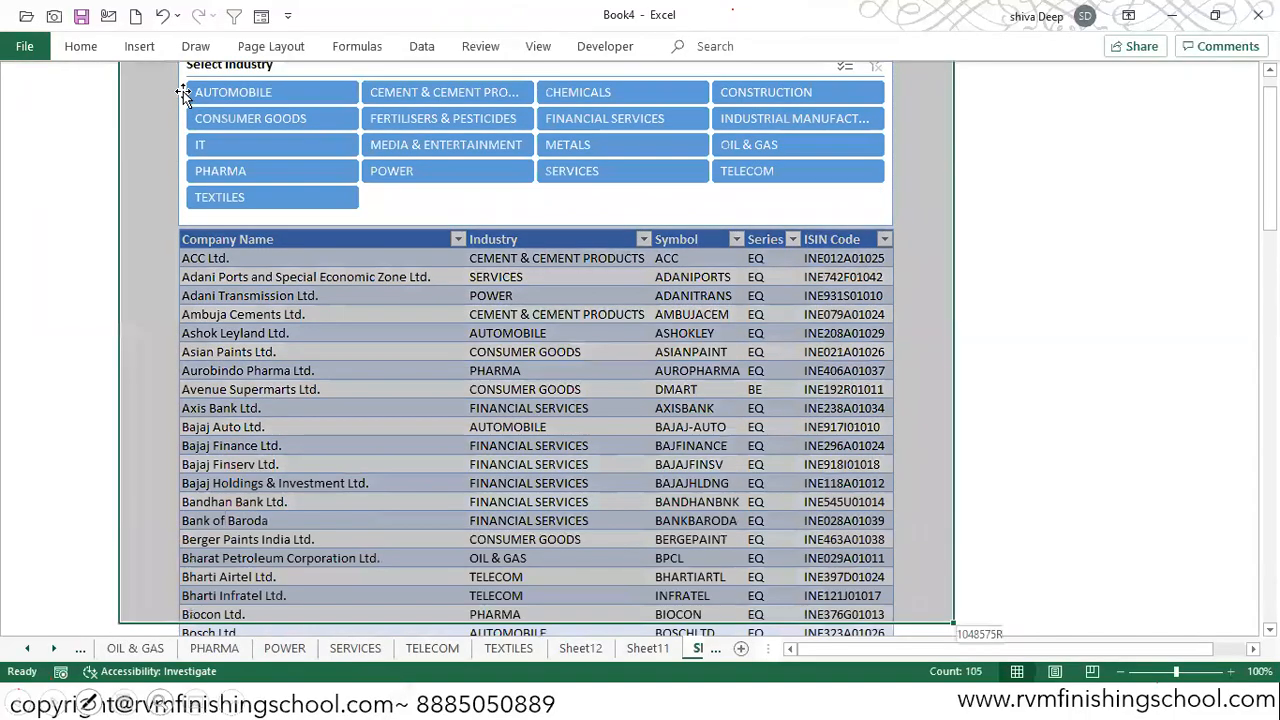
key("shift+Down")
key("shift+Down")
key("shift+Down")
key("shift+Down")
key("shift+Down")
key("shift+Down")
key("shift+Down")
key("shift+Down")
key("shift+Down")
key("shift+Down")
key("shift+Down")
key("shift+Down")
key("shift+Down")
key("shift+Down")
key("shift+Down")
key("shift+Down")
key("shift+Down")
key("shift+Down")
key("shift+Down")
key("shift+Down")
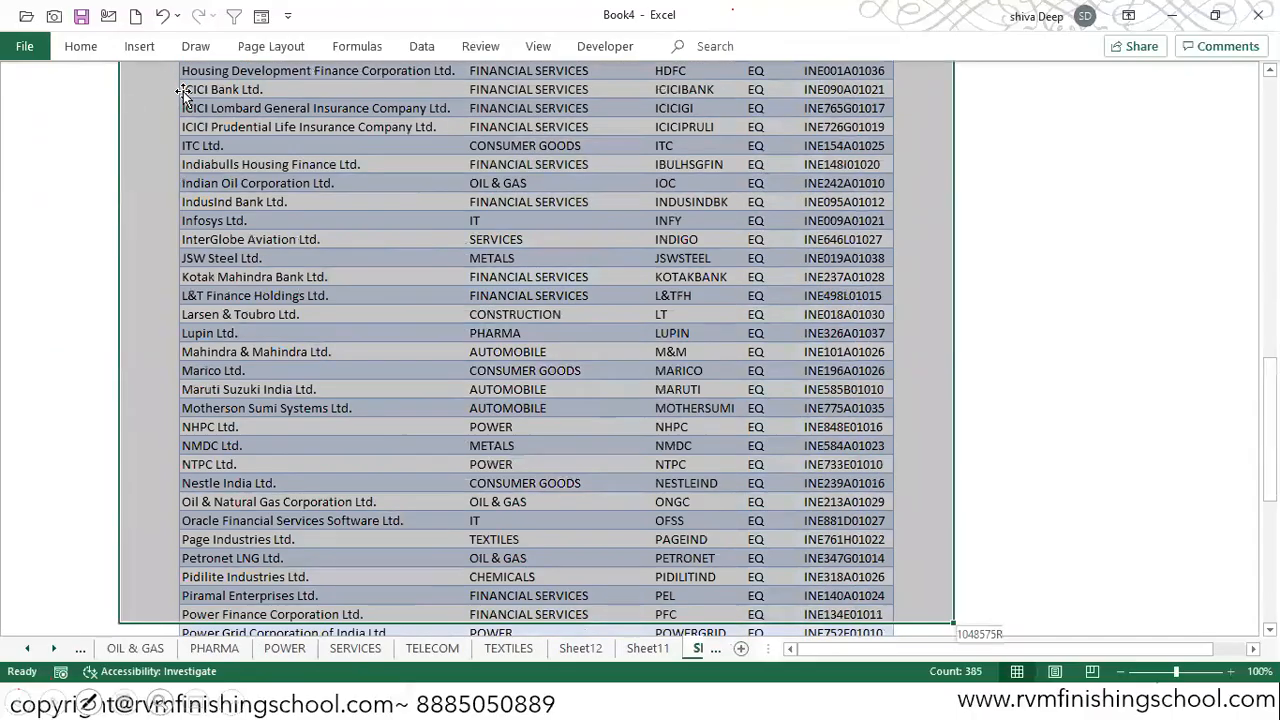
key("shift+Down")
key("shift+Down")
key("shift+Down")
key("shift+Down")
key("shift+Down")
key("shift+Down")
key("shift+Down")
key("shift+Down")
key("shift+Down")
key("shift+Down")
key("shift+Down")
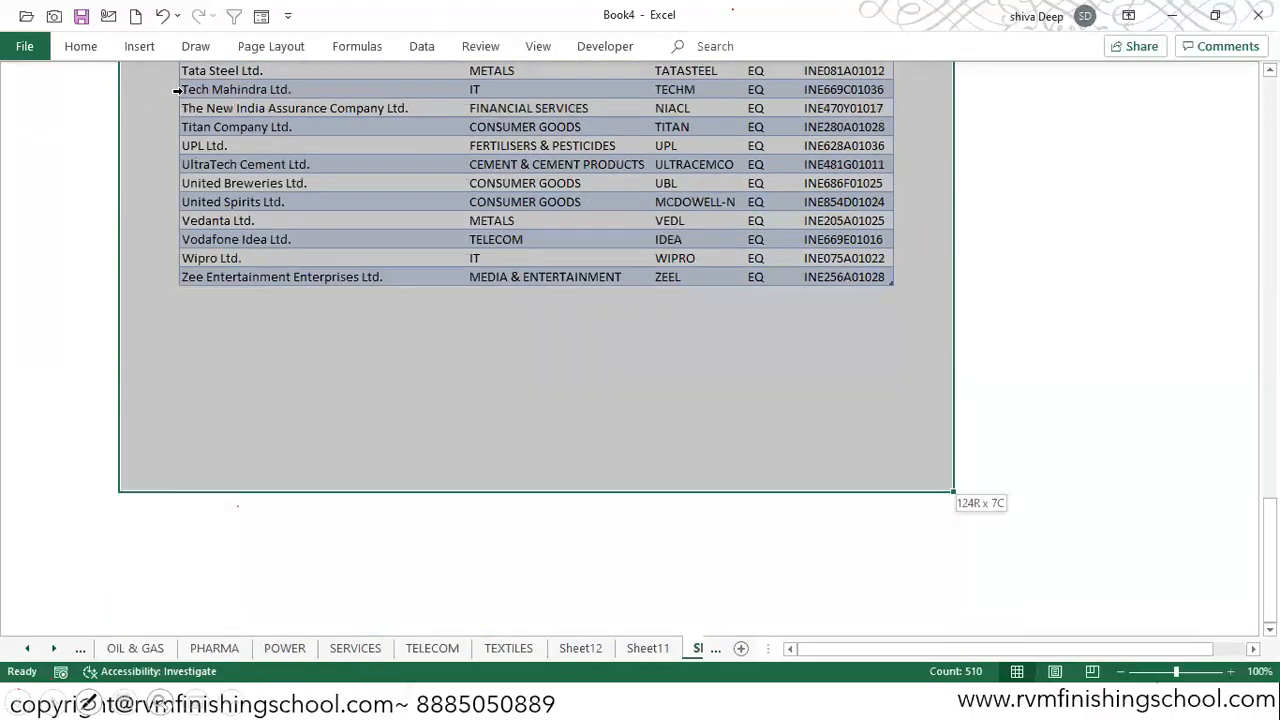
key("shift+Up")
key("shift+Up")
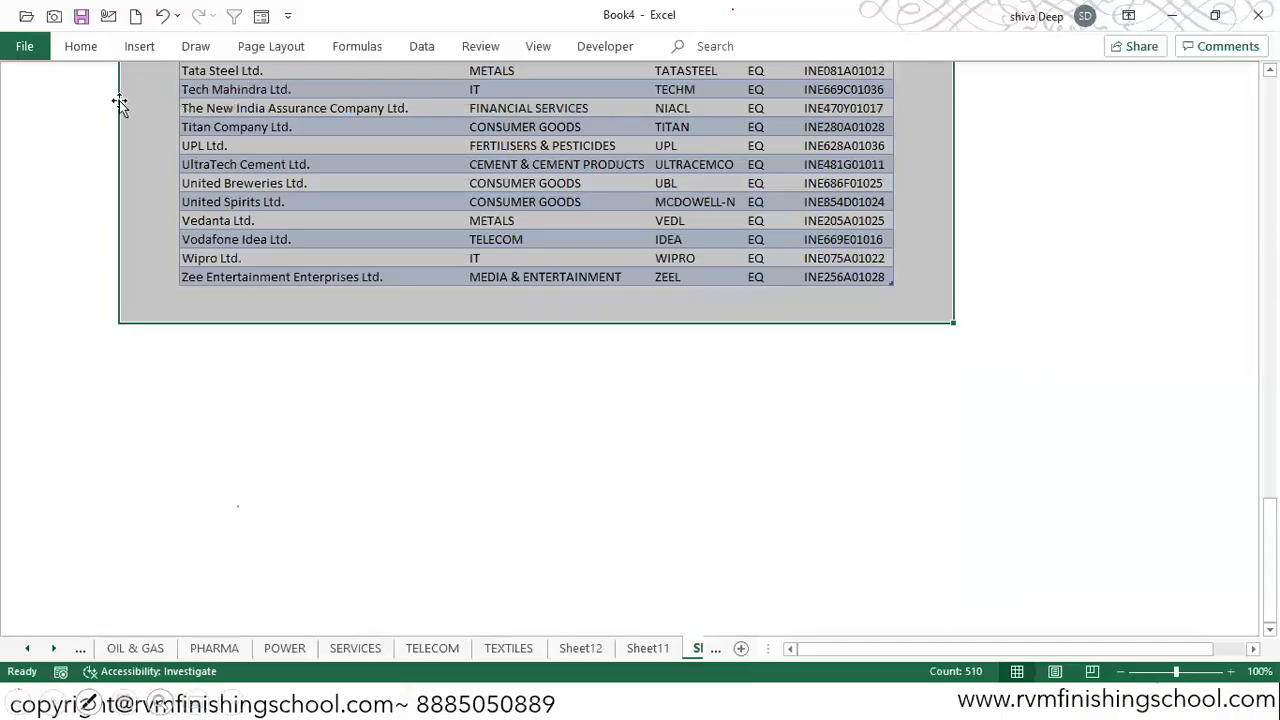
left_click(83, 50)
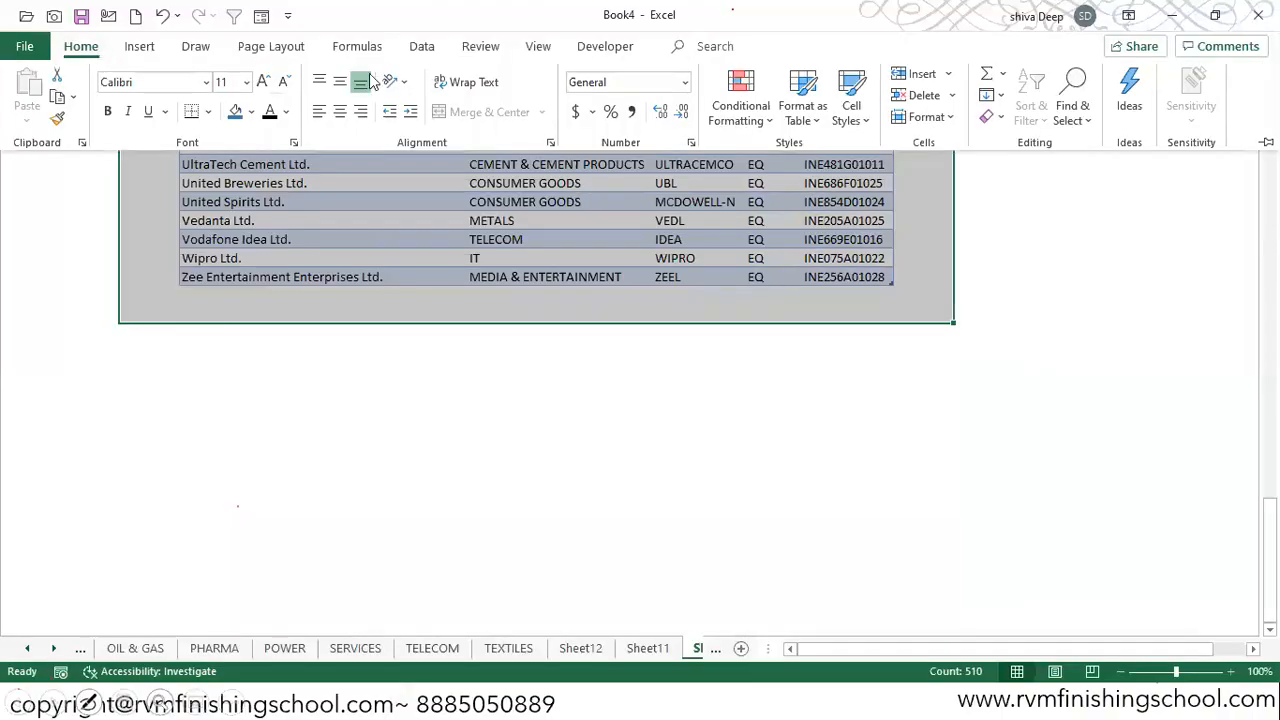
left_click(251, 111)
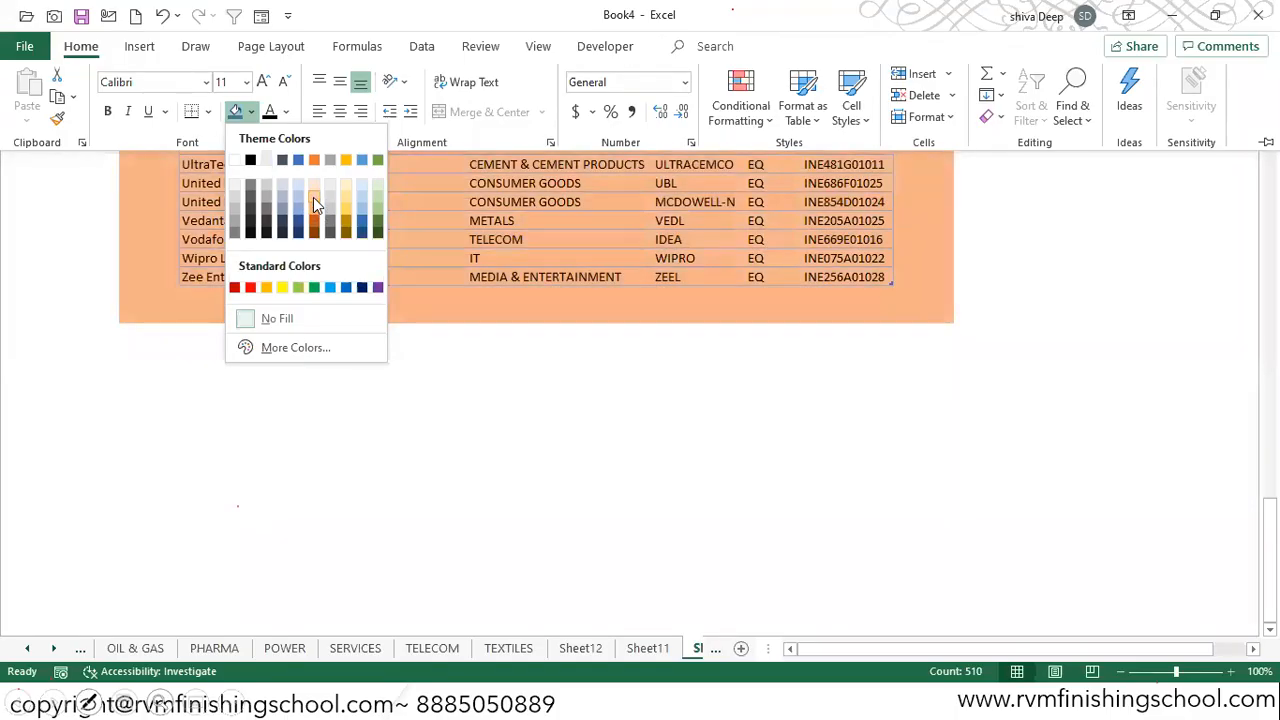
left_click(315, 197)
scroll(1093, 256, "up", 20)
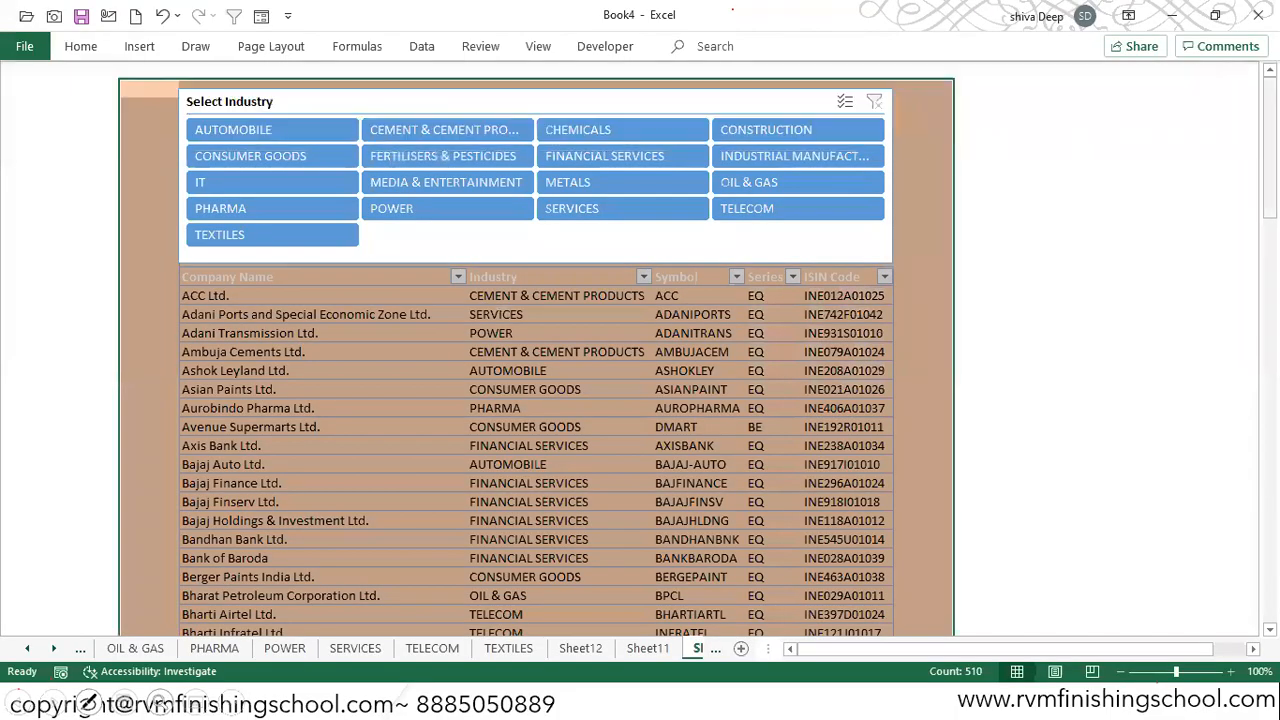
Step: Show the gridlines, formula bar and row and column headings on the dashboard sheet
left_click(1026, 177)
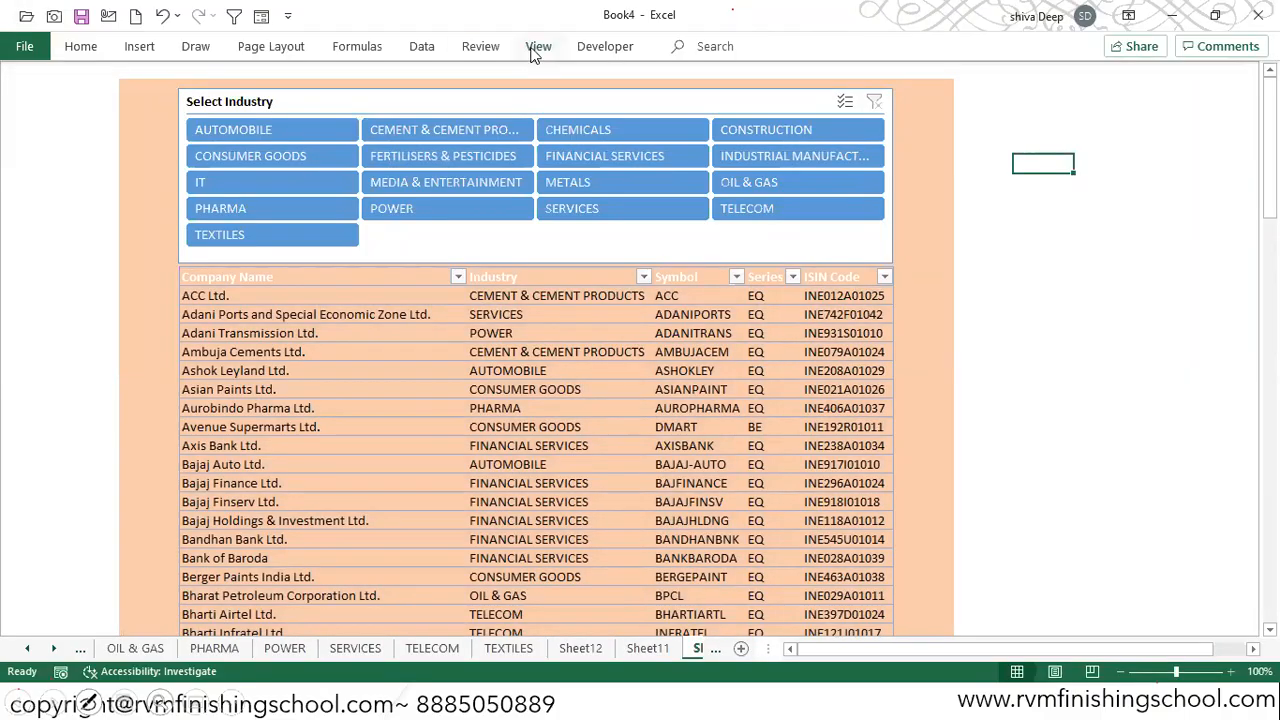
left_click(533, 52)
left_click(80, 46)
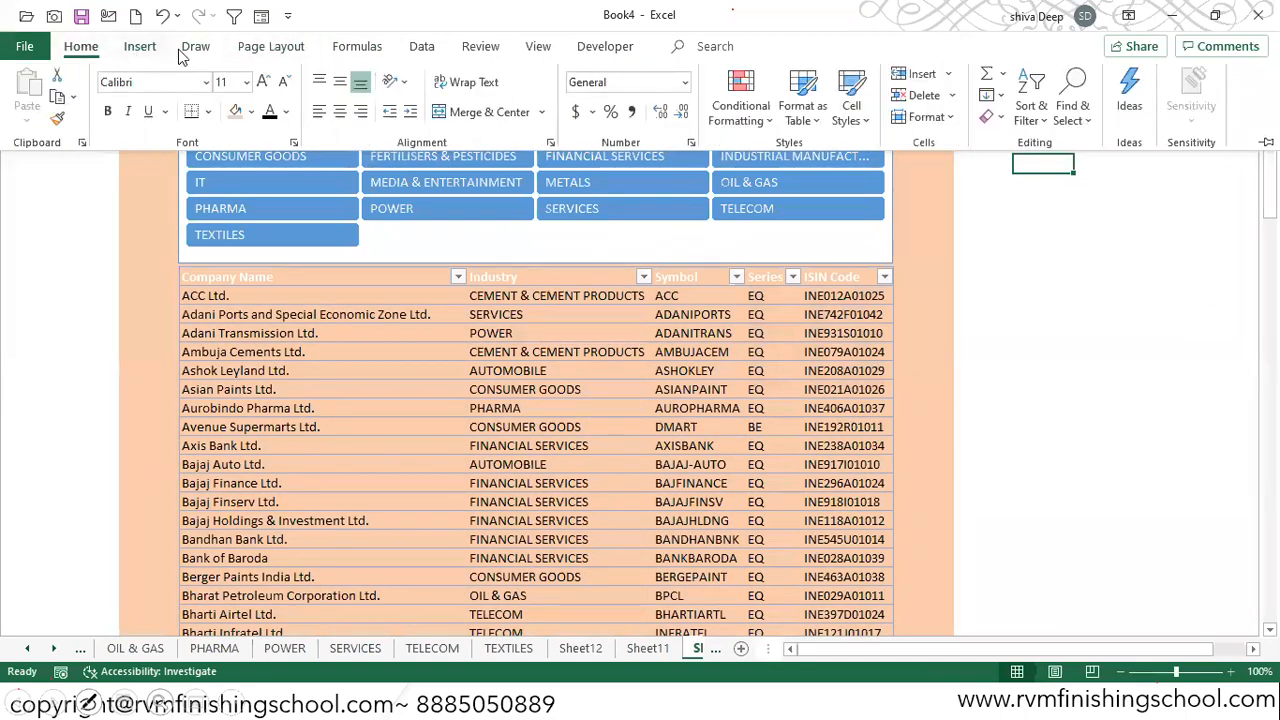
left_click(532, 54)
left_click(216, 112)
left_click(286, 82)
left_click(290, 112)
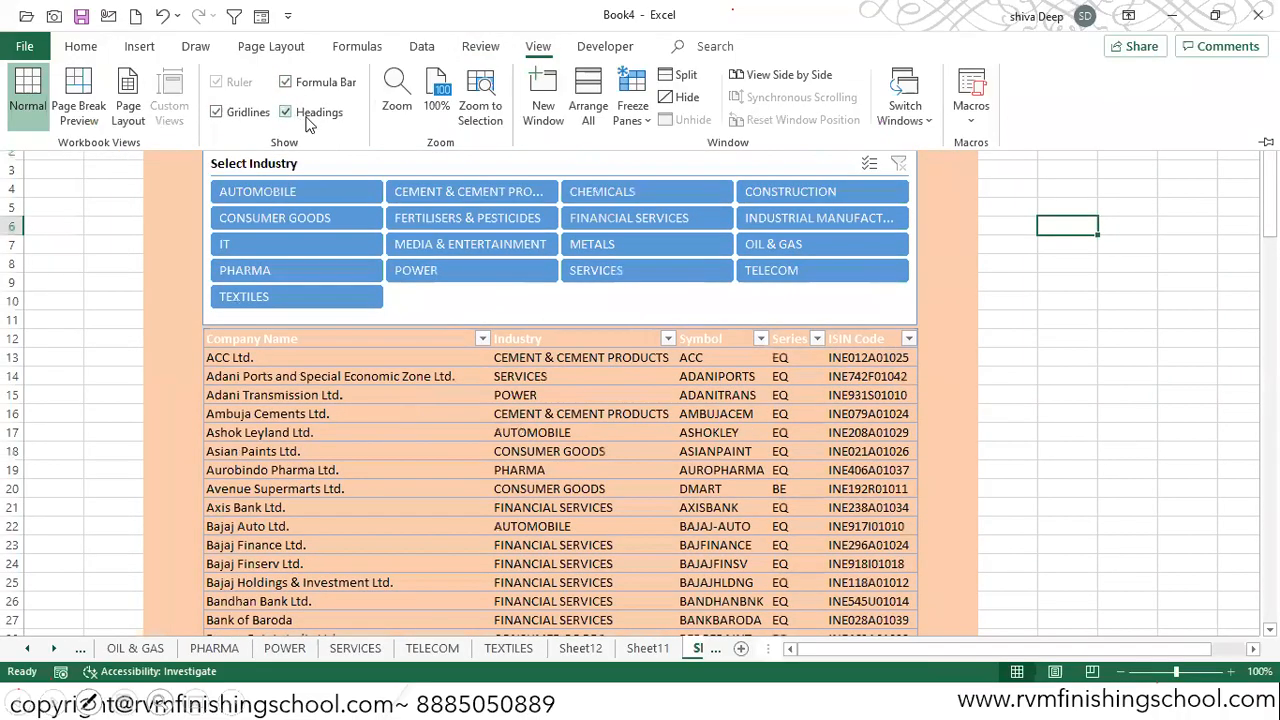
Step: Try to hide everything from column J to the sheet's last column with Hide Rows, and undo it
left_click(1023, 271)
left_click(1015, 112)
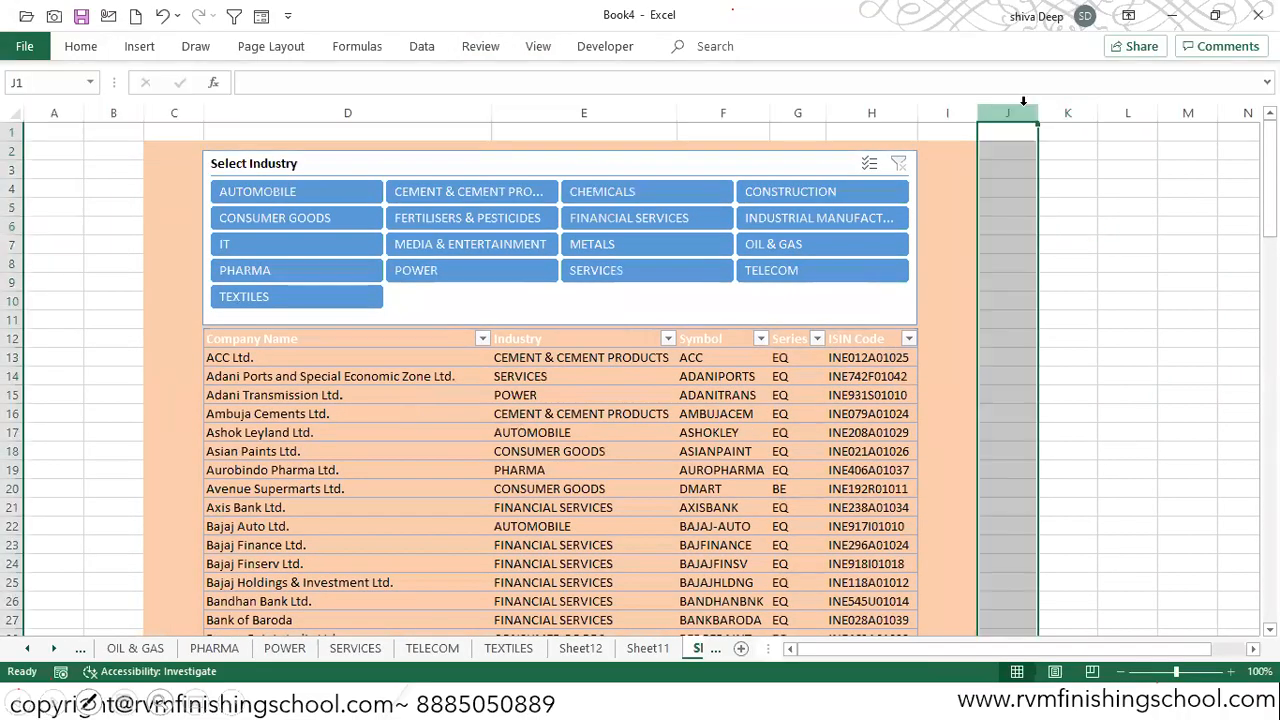
key("ctrl+shift+Right")
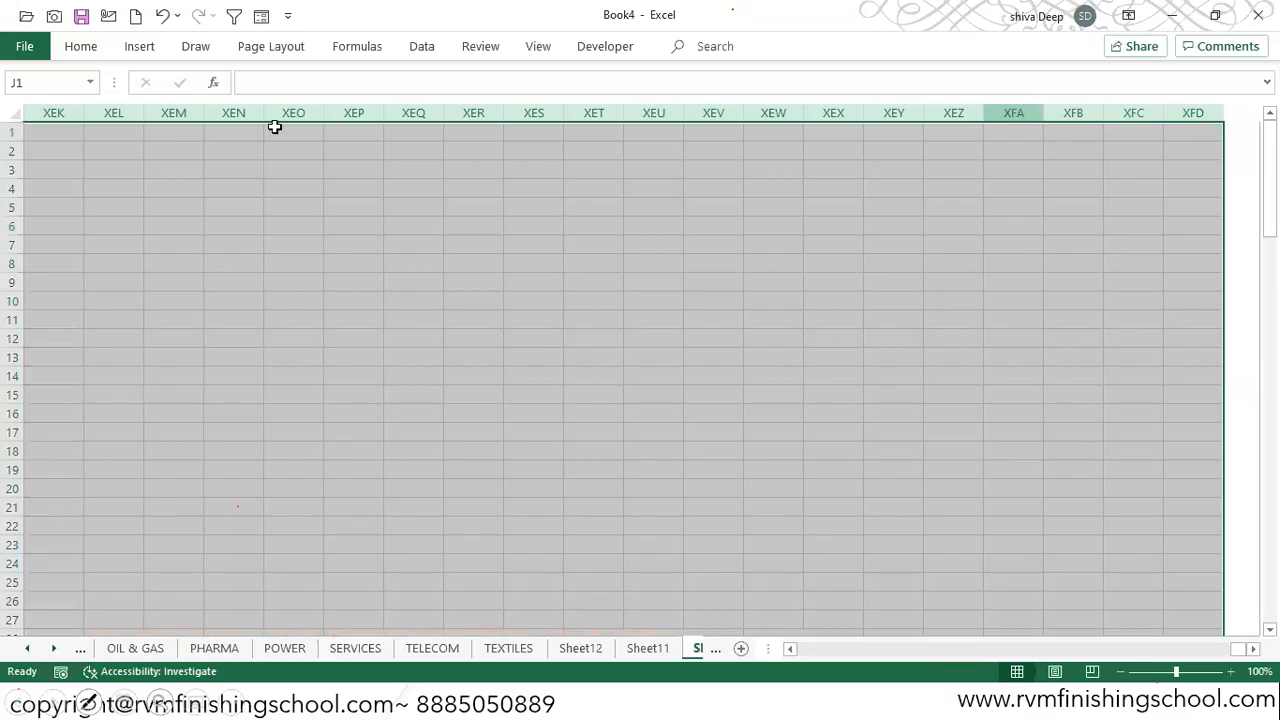
left_click(78, 48)
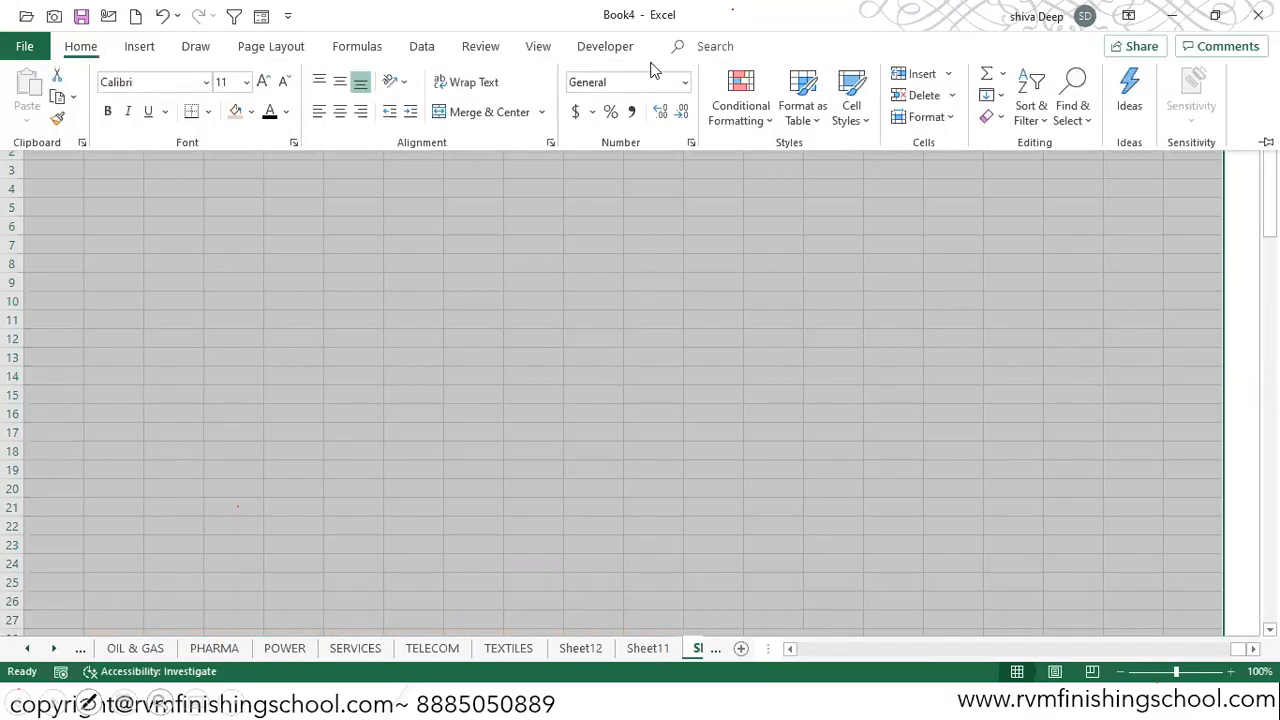
left_click(928, 117)
mouse_move(1028, 340)
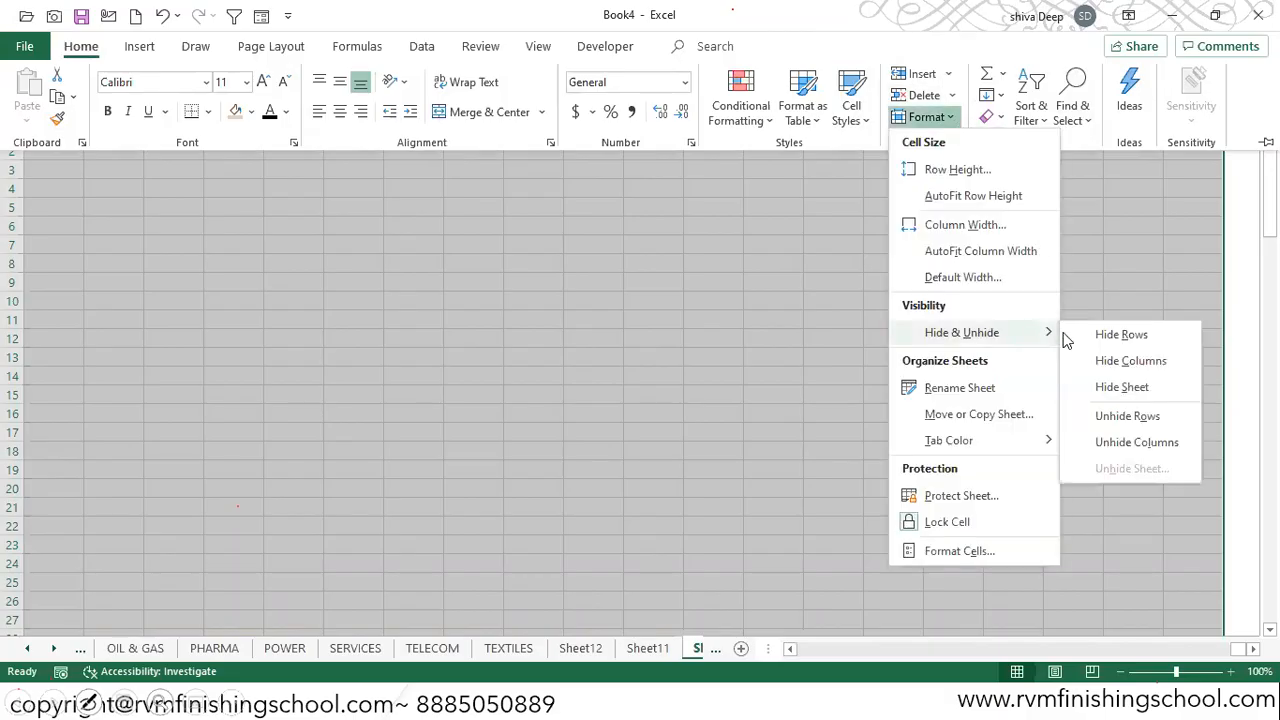
left_click(1121, 335)
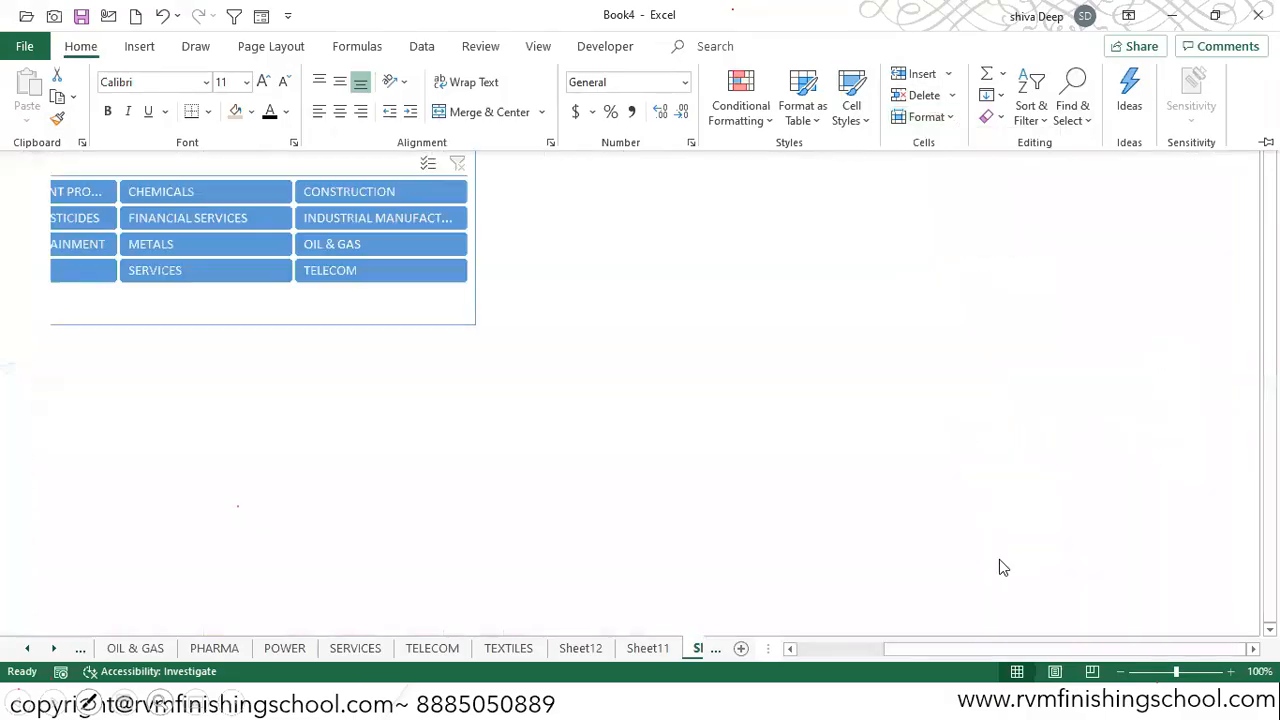
left_click(985, 648)
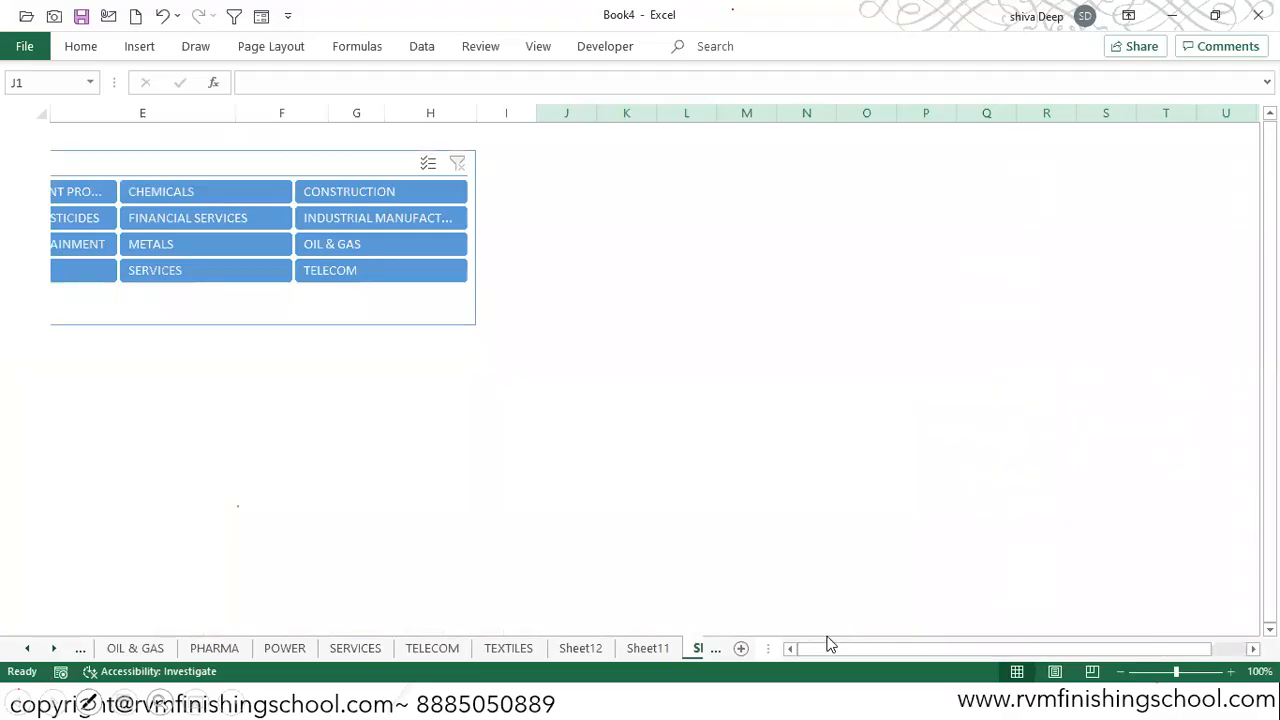
key("ctrl+z")
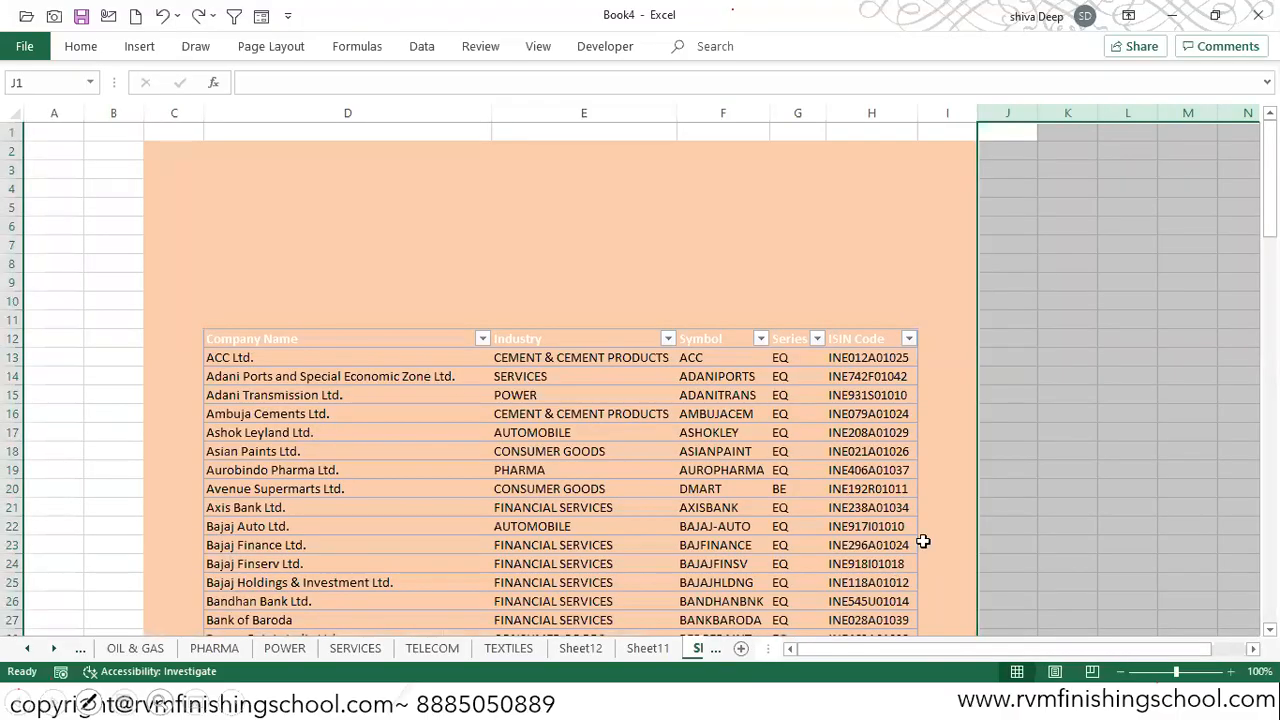
Step: Hide all columns from L to the sheet's last column
key("ctrl+shift+Right")
key("ctrl+Home")
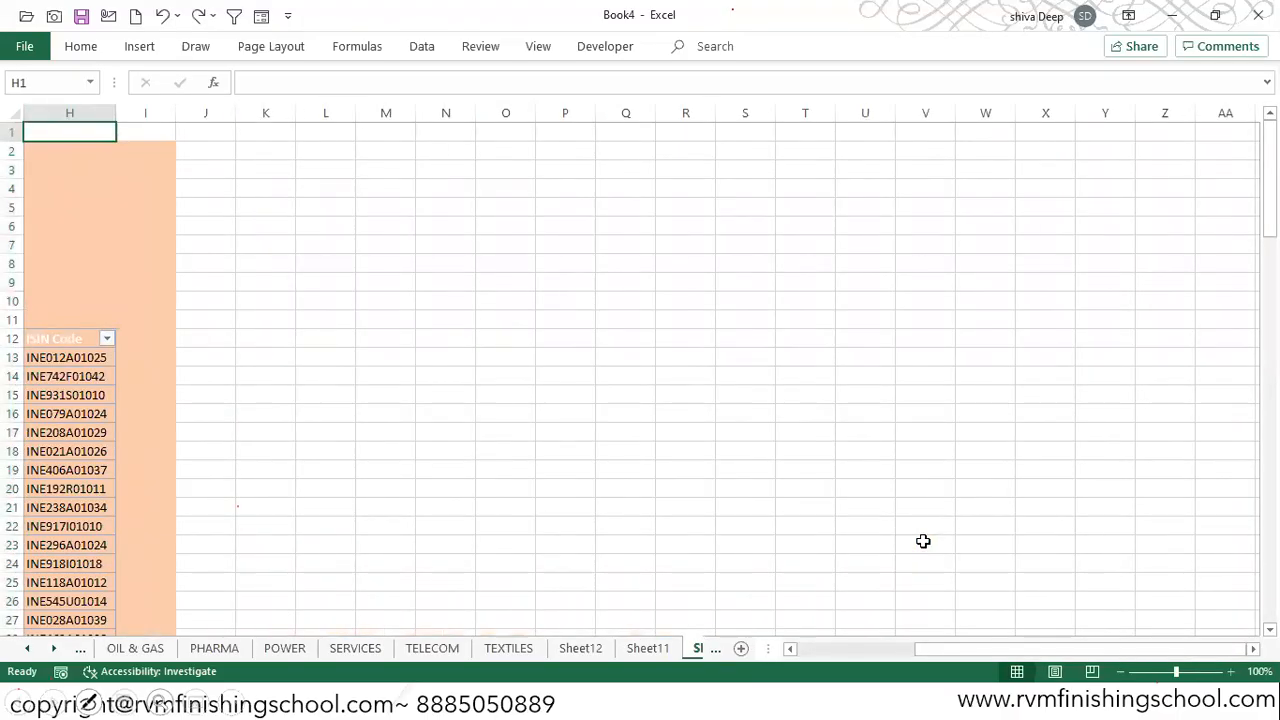
key("Right")
key("Right")
key("Right")
key("Right")
key("ctrl+space")
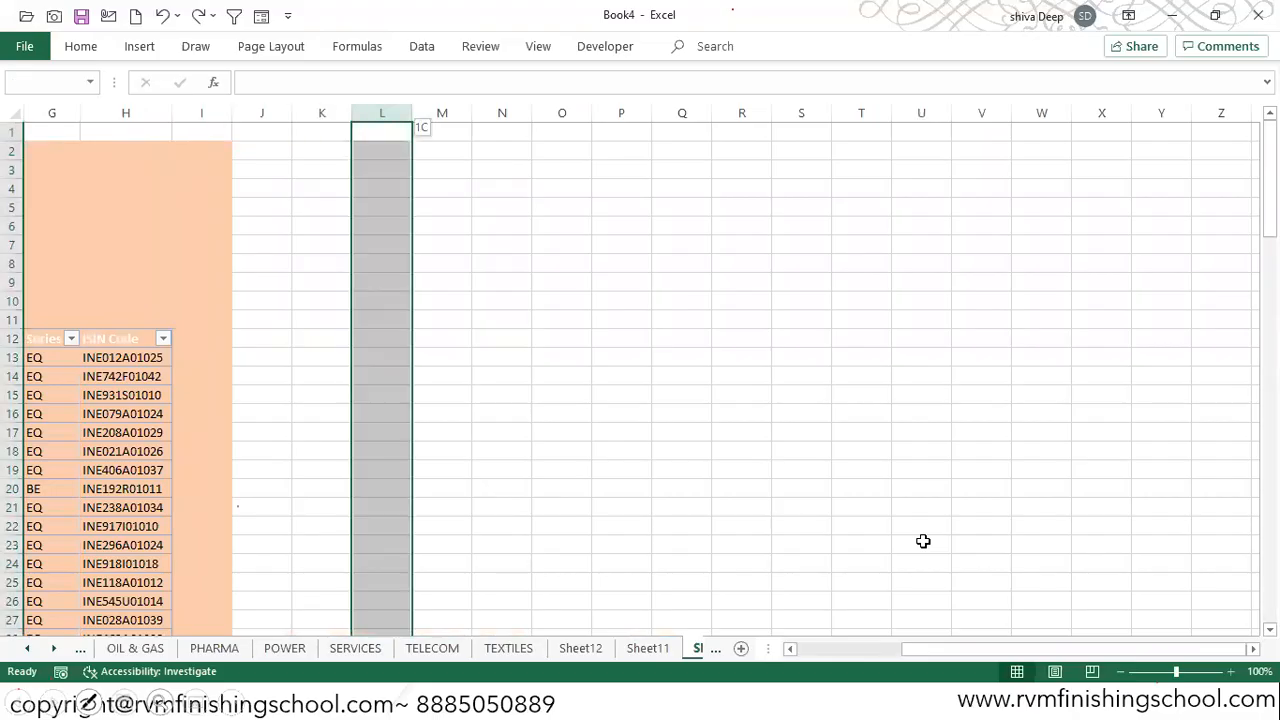
key("ctrl+shift+Right")
left_click(84, 47)
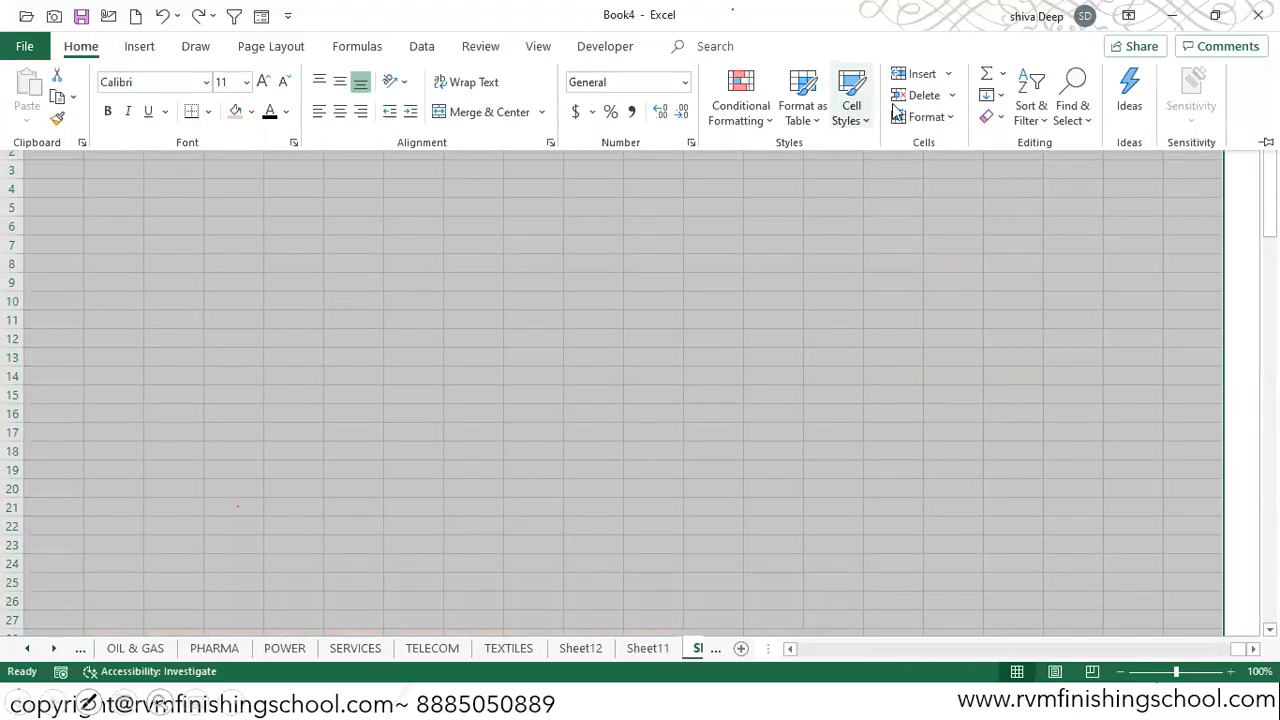
left_click(926, 117)
mouse_move(1016, 340)
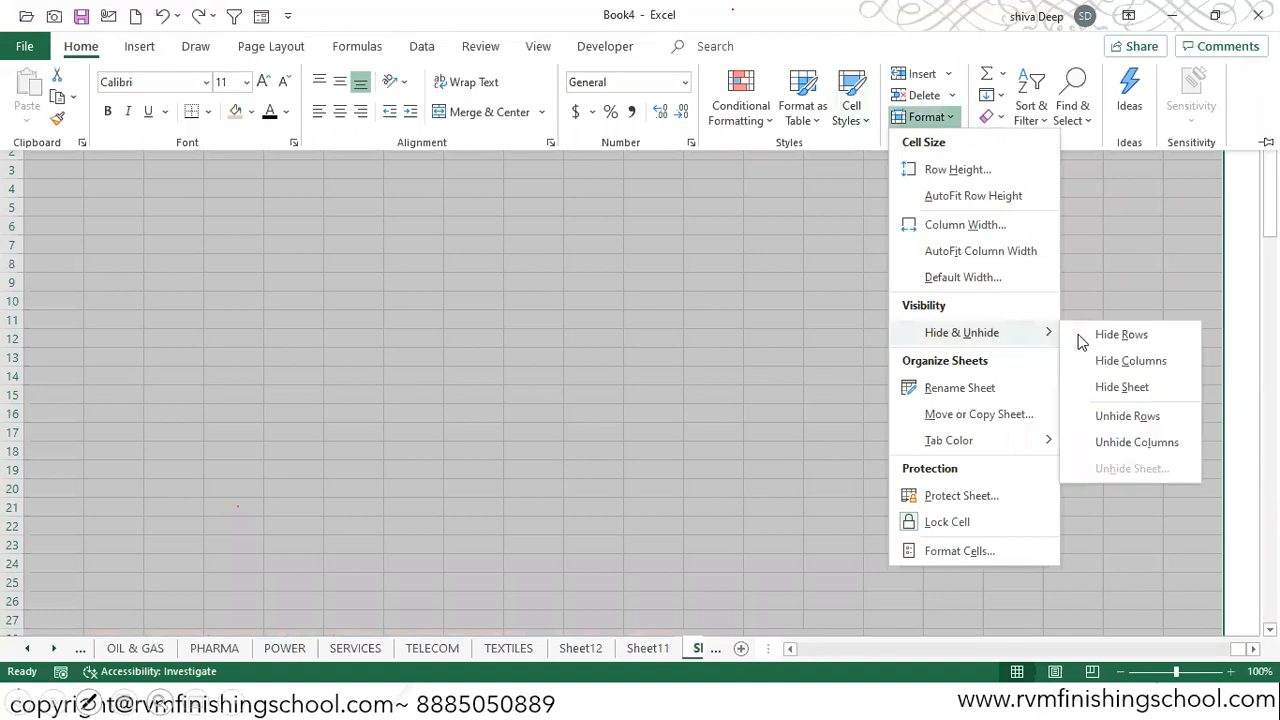
left_click(1072, 364)
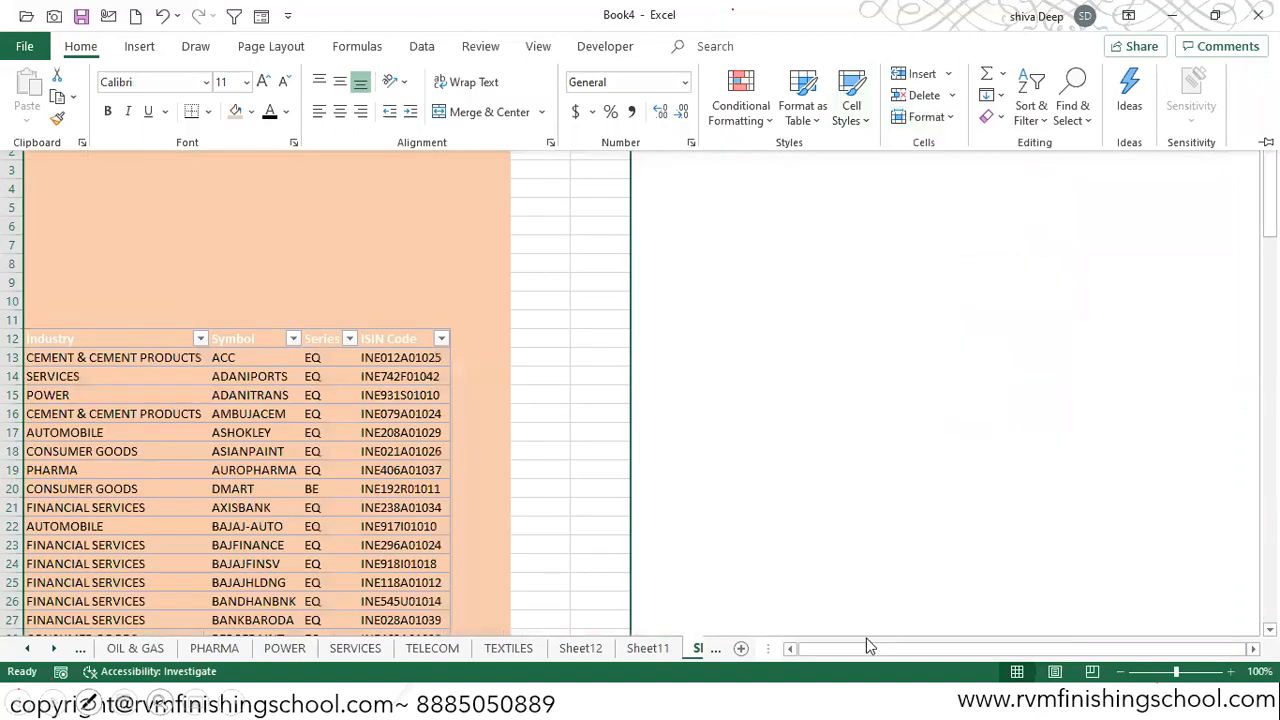
left_click(868, 646)
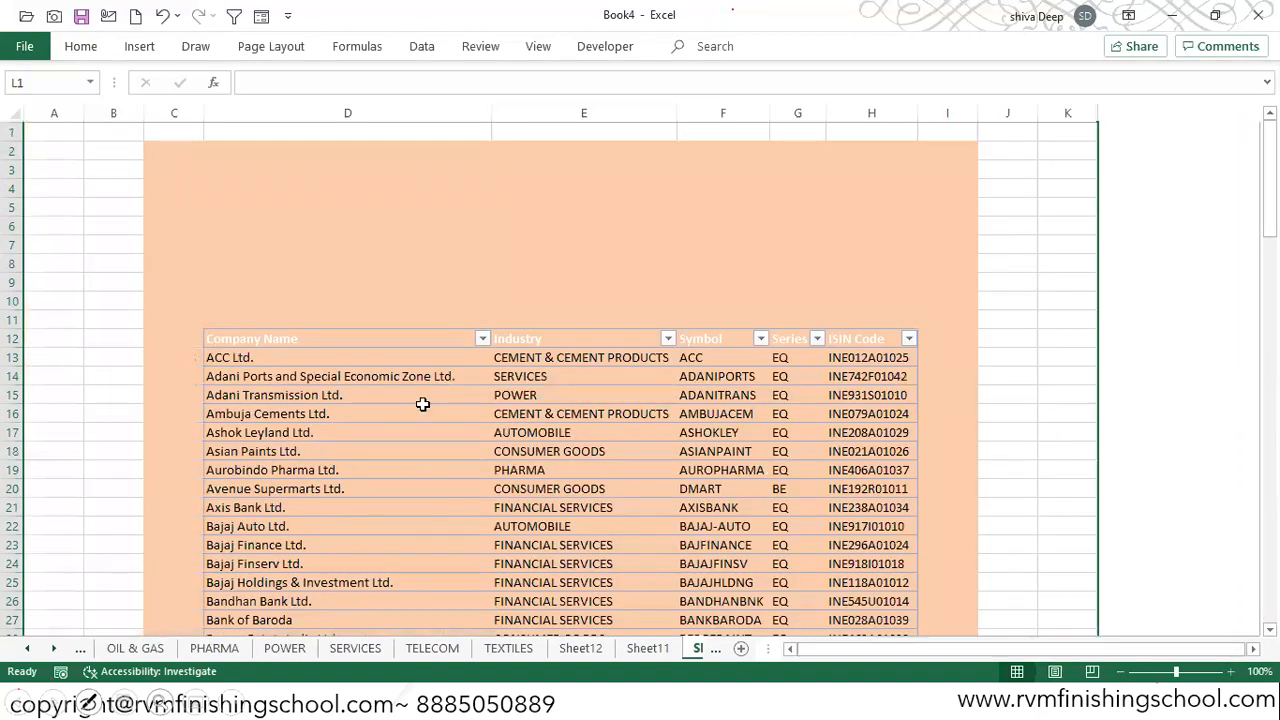
Step: Turn off the sheet's gridlines
left_click(538, 47)
left_click(218, 112)
left_click(115, 200)
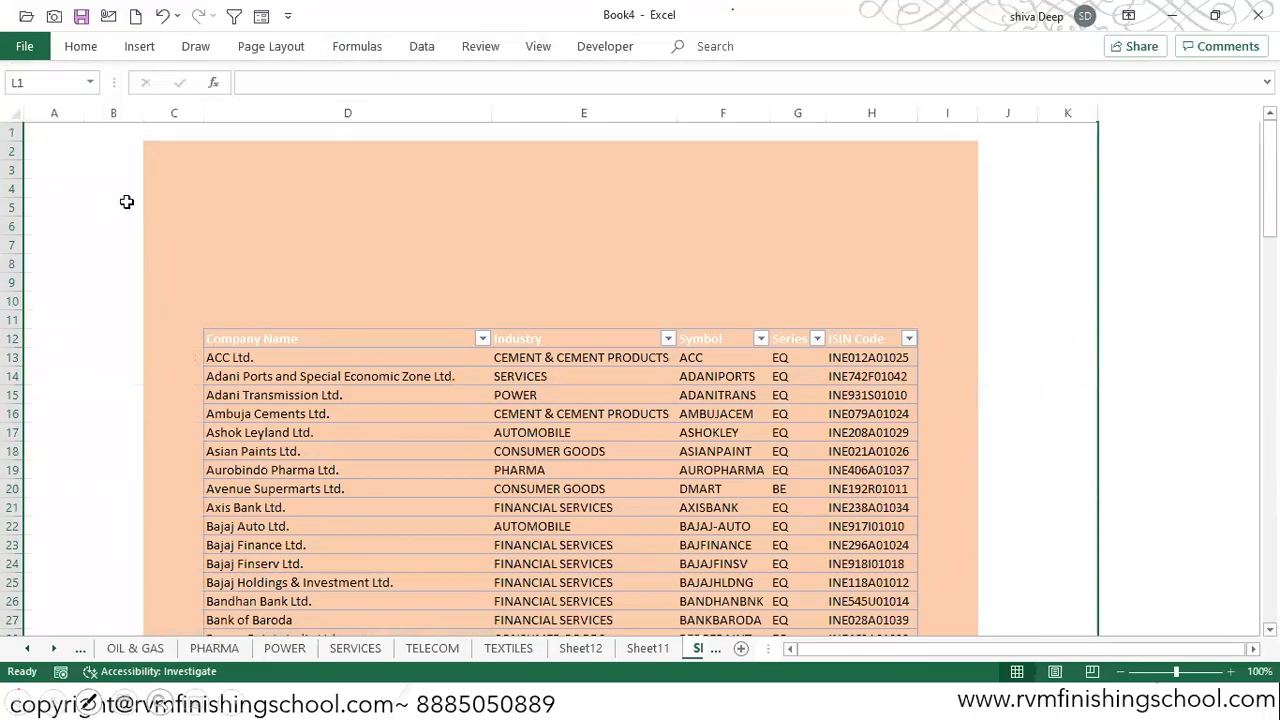
Step: Move the active cell around the remaining columns and rows to check where the visible area ends
key("Left")
key("Left")
key("Left")
key("Left")
key("Left")
key("Left")
key("Left")
key("Left")
key("Left")
key("Left")
key("Left")
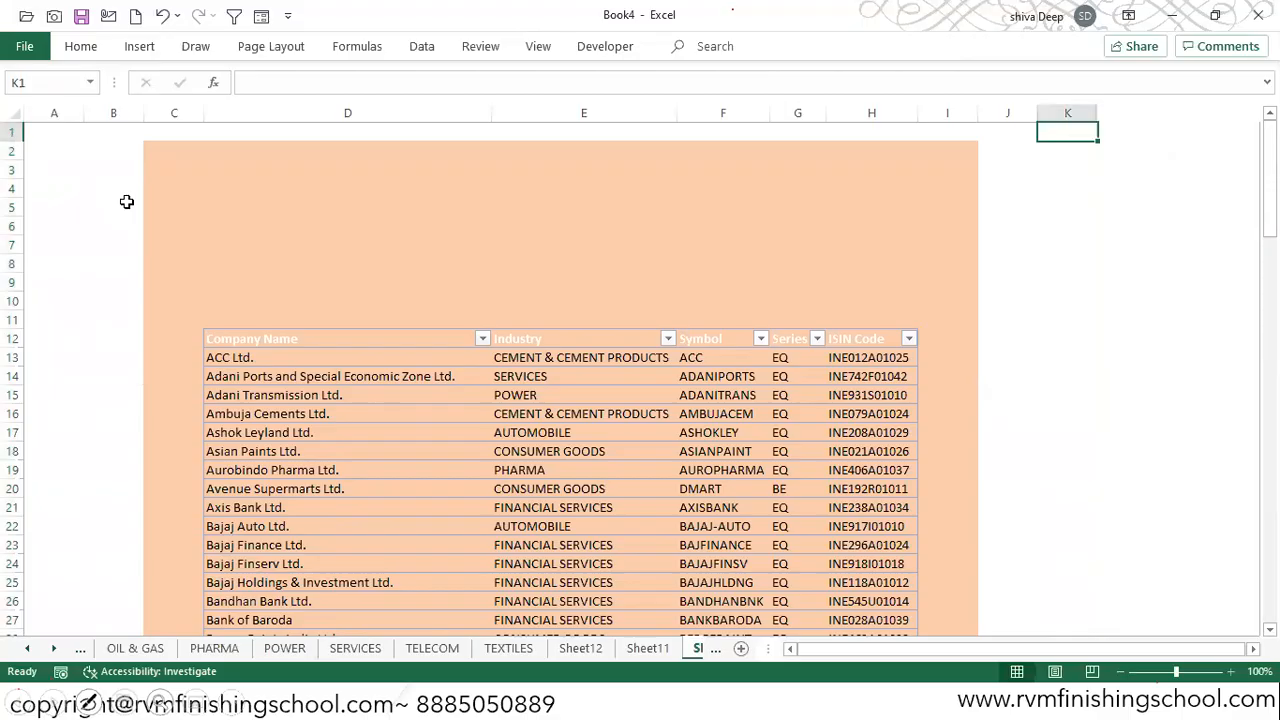
key("Right")
key("Right")
key("Right")
key("Right")
key("Right")
key("Right")
key("Right")
key("Right")
key("Right")
key("Right")
key("Down")
key("Down")
key("Down")
key("Down")
key("Down")
key("Down")
key("Down")
key("Down")
key("Down")
key("Down")
key("Down")
key("Down")
key("Down")
key("Down")
key("Down")
key("Down")
key("Down")
key("Down")
key("Down")
key("Down")
key("Down")
key("Down")
key("Down")
key("Down")
key("Down")
key("Down")
key("Down")
key("Down")
key("Down")
key("Down")
key("Down")
key("Down")
key("Down")
key("Down")
key("Down")
key("Down")
key("Down")
key("Down")
key("Down")
key("Down")
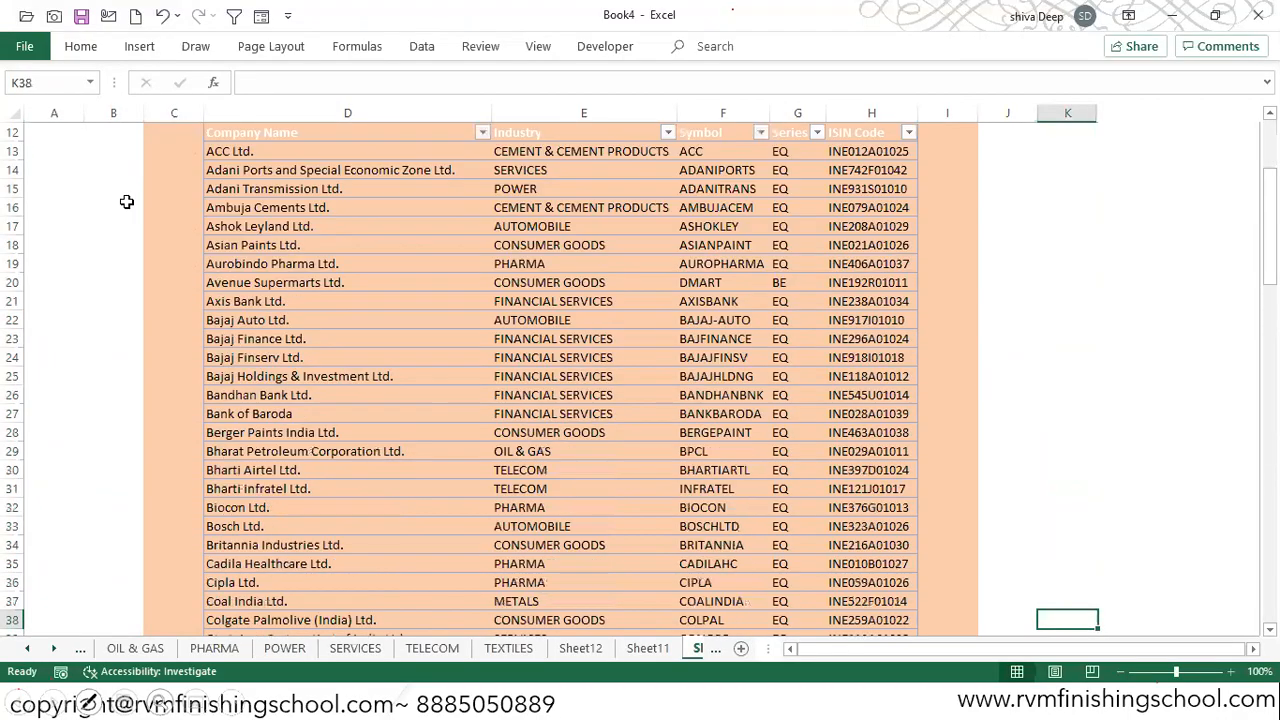
key("Up")
key("Up")
key("Up")
key("Up")
key("Up")
key("Up")
key("Up")
key("Up")
key("Up")
key("Up")
key("Up")
key("Up")
key("Up")
key("Up")
key("Up")
key("Up")
key("Up")
key("Up")
key("Up")
key("Up")
key("Up")
key("Up")
key("Up")
key("Up")
key("Up")
key("Up")
key("Up")
key("Up")
key("Up")
key("Up")
key("Up")
key("Up")
key("Up")
key("Up")
key("Up")
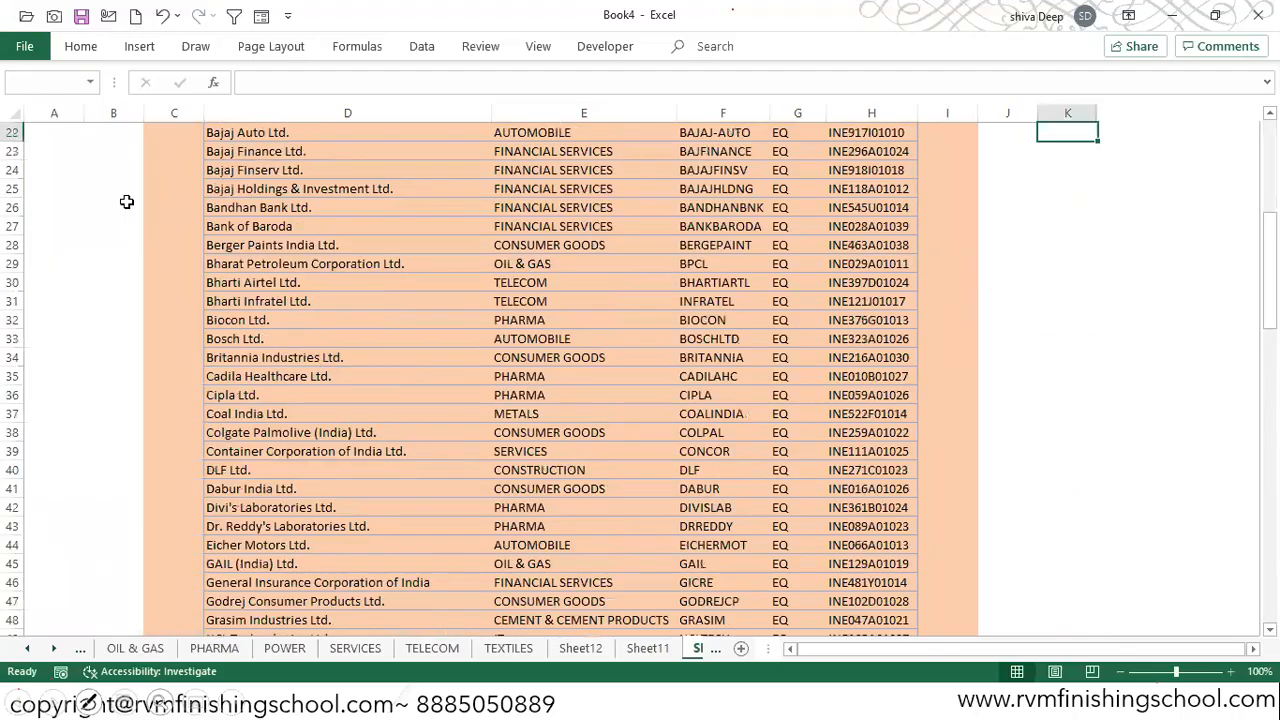
key("Left")
key("Left")
key("Left")
key("Left")
key("Left")
key("Down")
key("Down")
key("Down")
key("Down")
key("Left")
Step: Insert a slicer for the table's Industry field
left_click(343, 398)
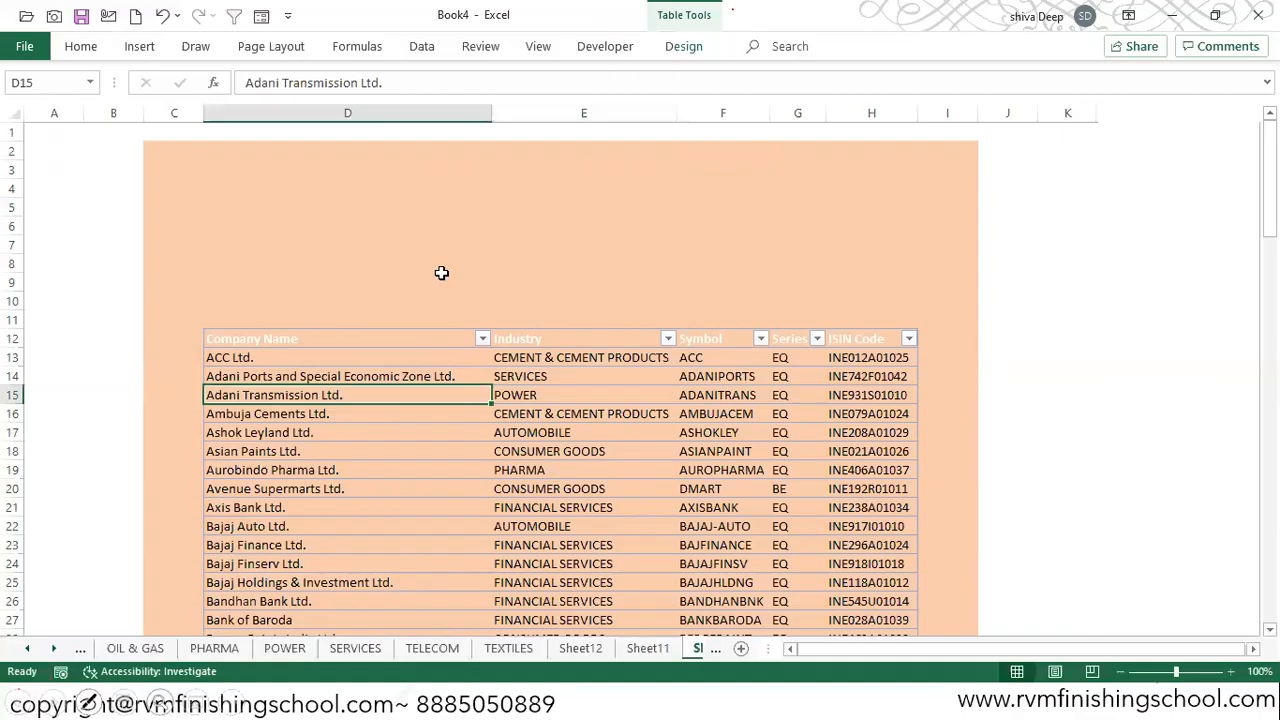
left_click(686, 48)
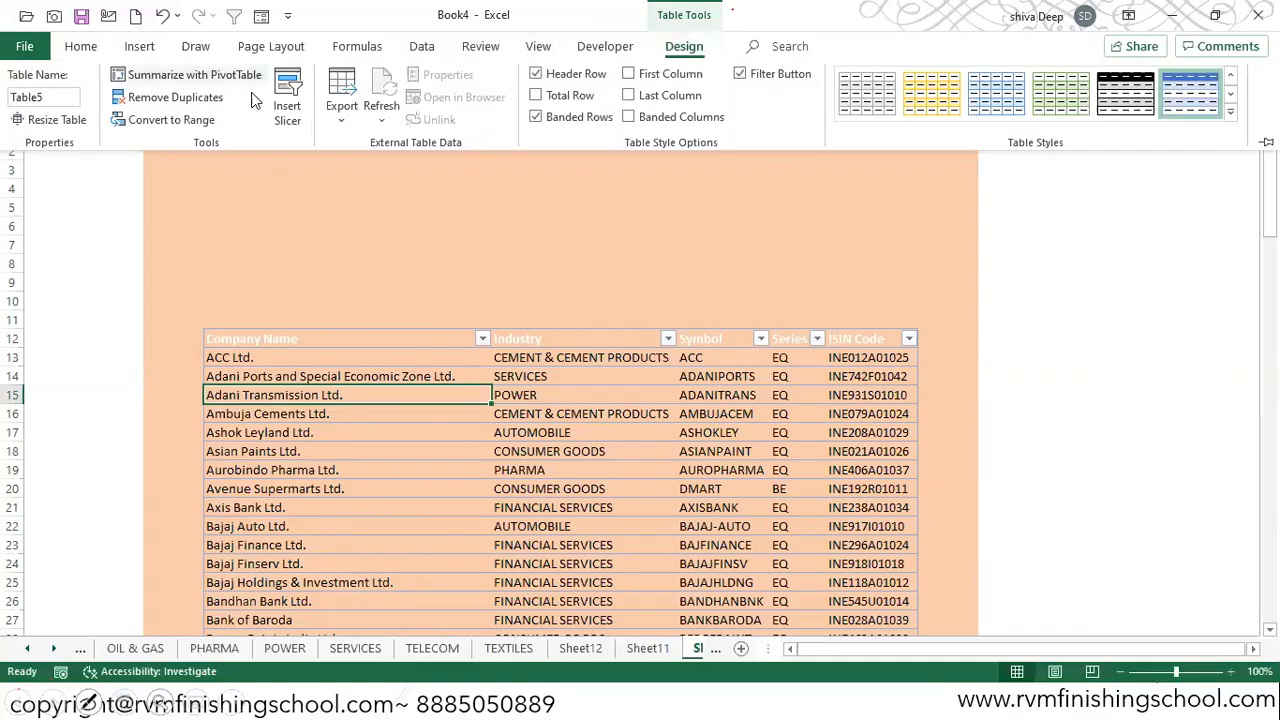
left_click(288, 100)
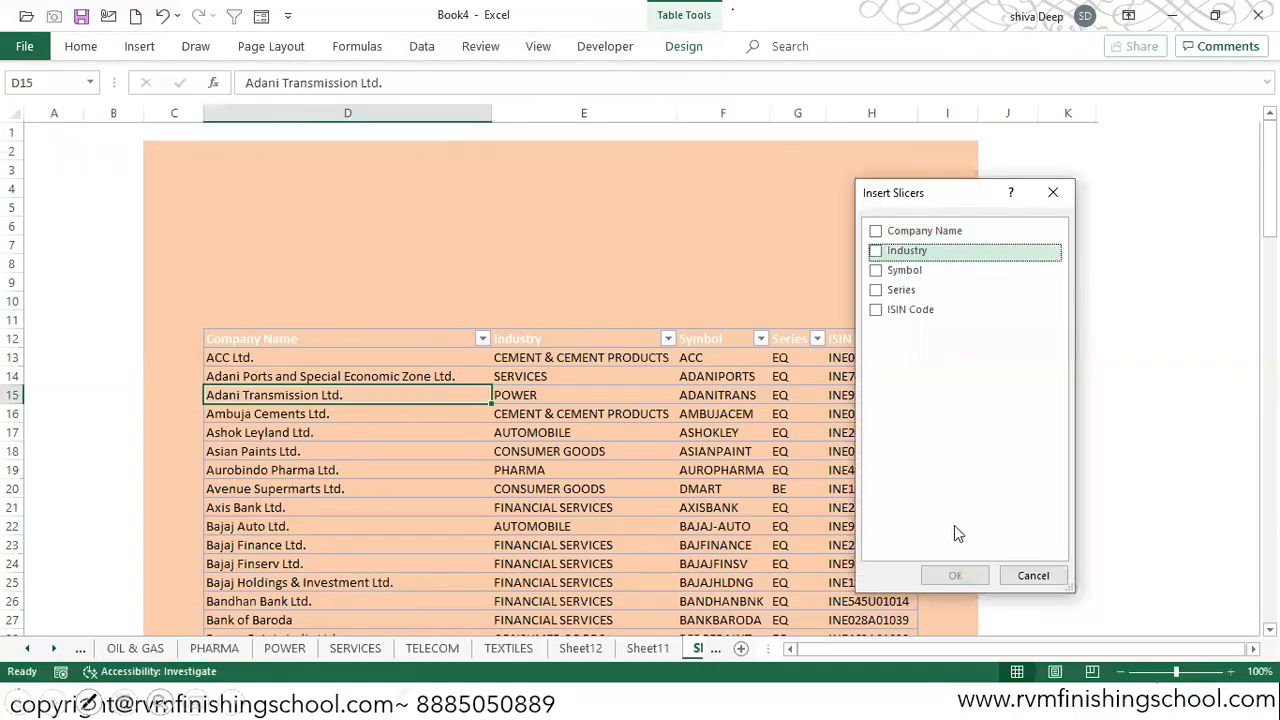
left_click(895, 251)
left_click(955, 575)
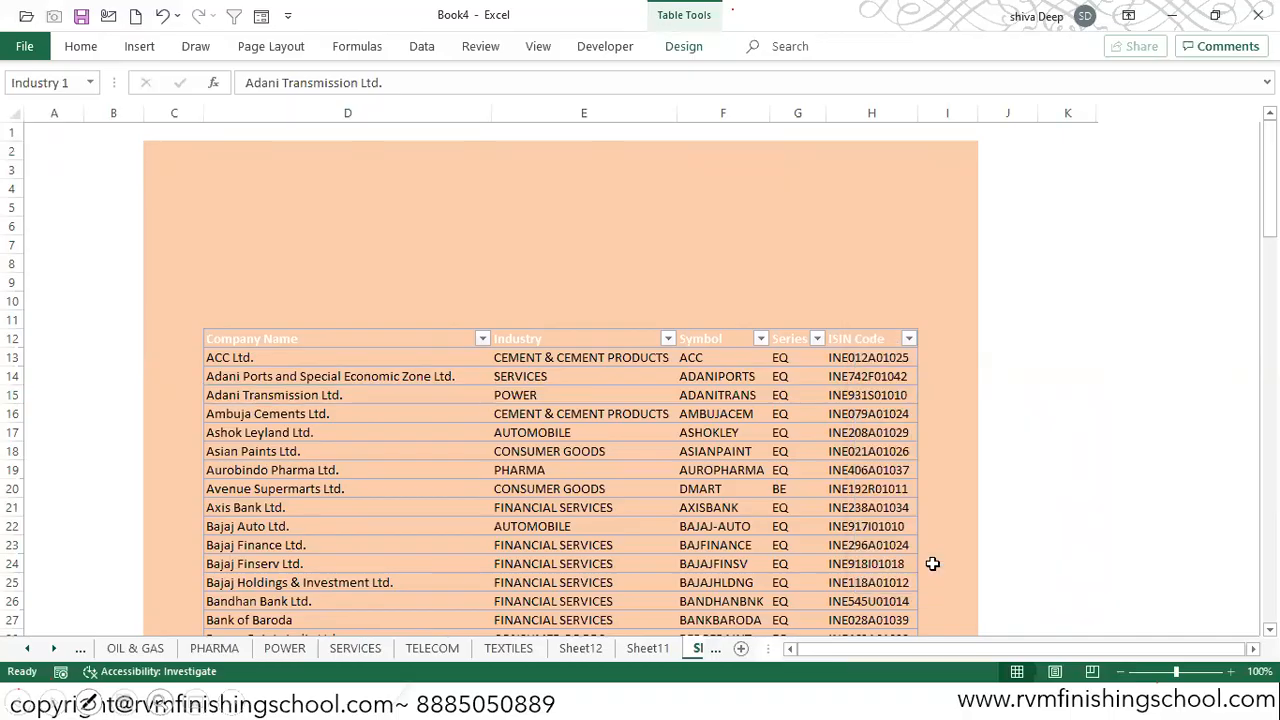
Step: Move the Industry slicer to the upper part of the orange area and set it to 4 columns
left_click_drag(618, 256, 328, 138)
left_click(684, 46)
left_click(1018, 70)
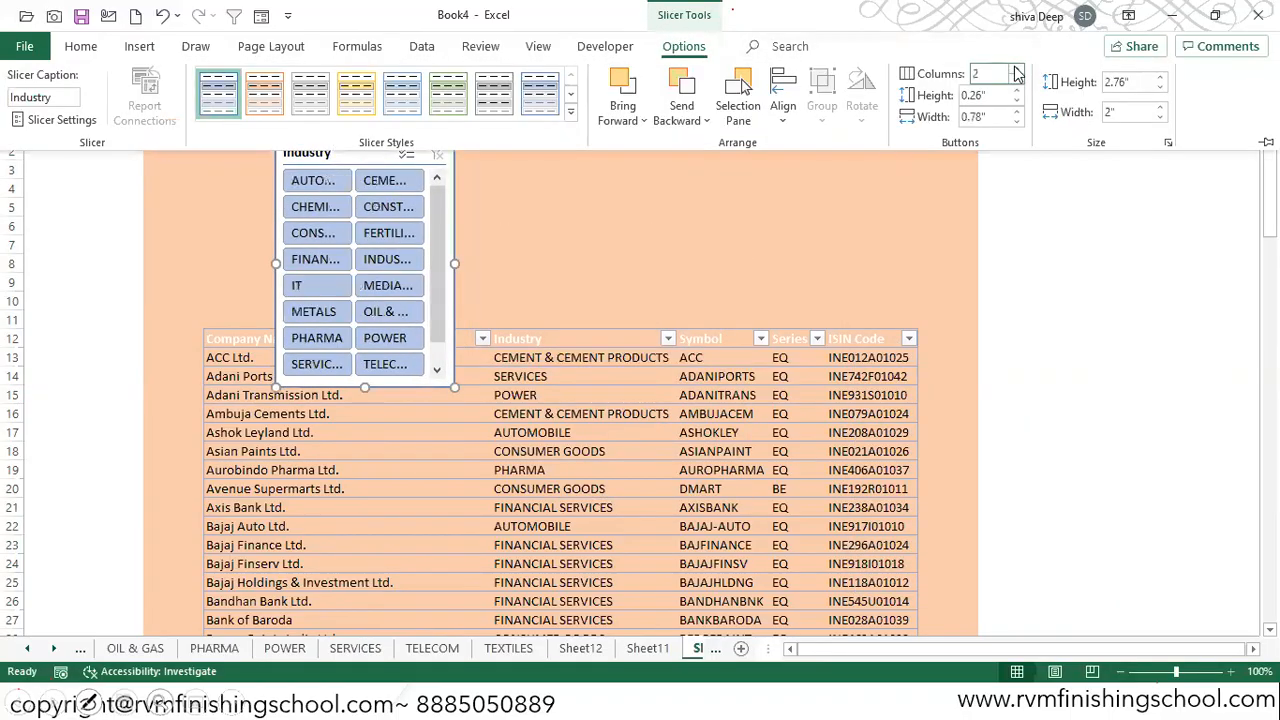
left_click(1018, 70)
left_click(1018, 70)
left_click(1018, 70)
left_click(1016, 80)
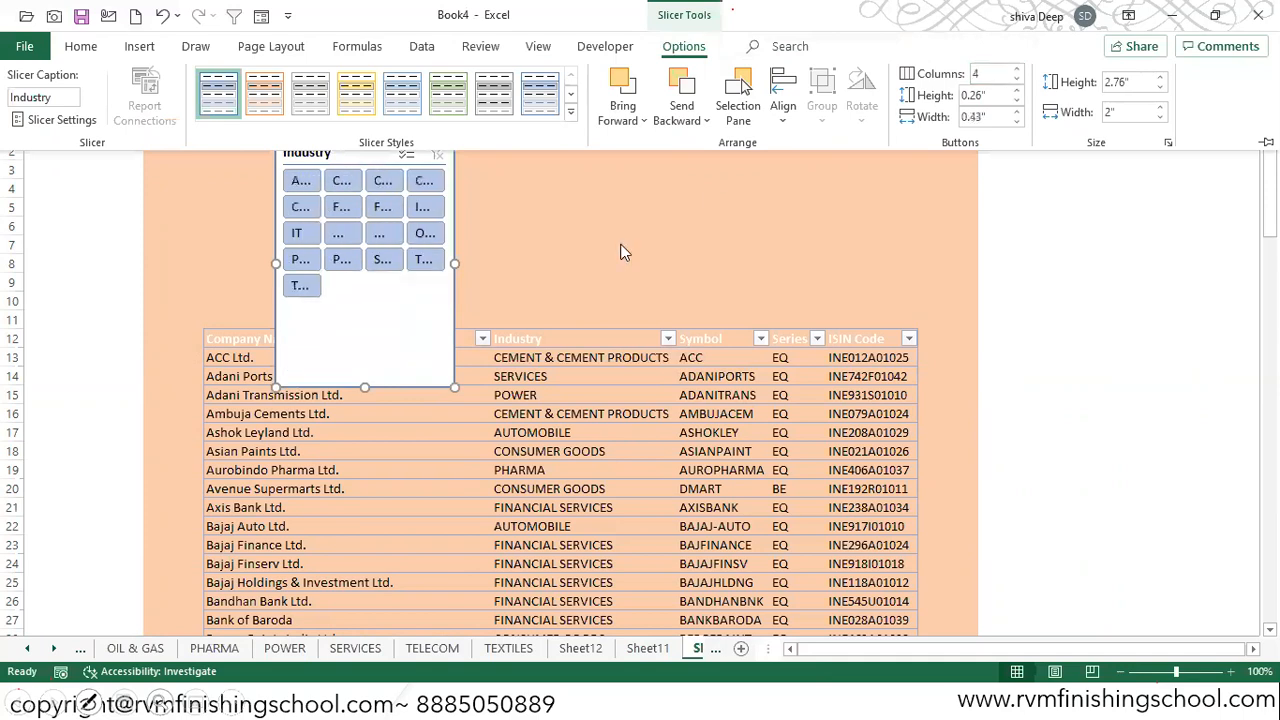
Step: Resize the Industry slicer to match the table's width and fit it above the header row
left_click_drag(450, 263, 893, 255)
left_click_drag(583, 350, 577, 316)
left_click_drag(517, 149, 455, 157)
left_click_drag(826, 239, 916, 239)
Step: Narrow column I, widen column B and realign the slicer above the shifted table
left_click_drag(973, 114, 935, 116)
left_click_drag(141, 106, 188, 108)
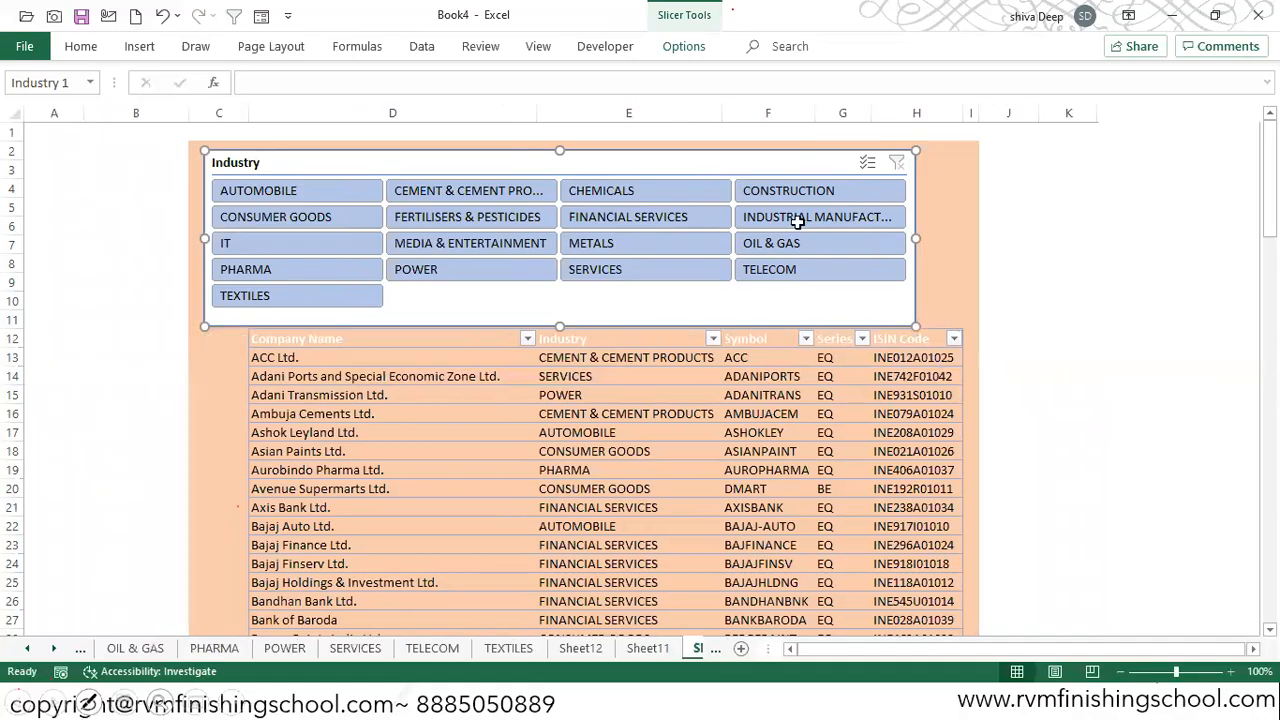
left_click_drag(717, 153, 760, 151)
left_click(1012, 244)
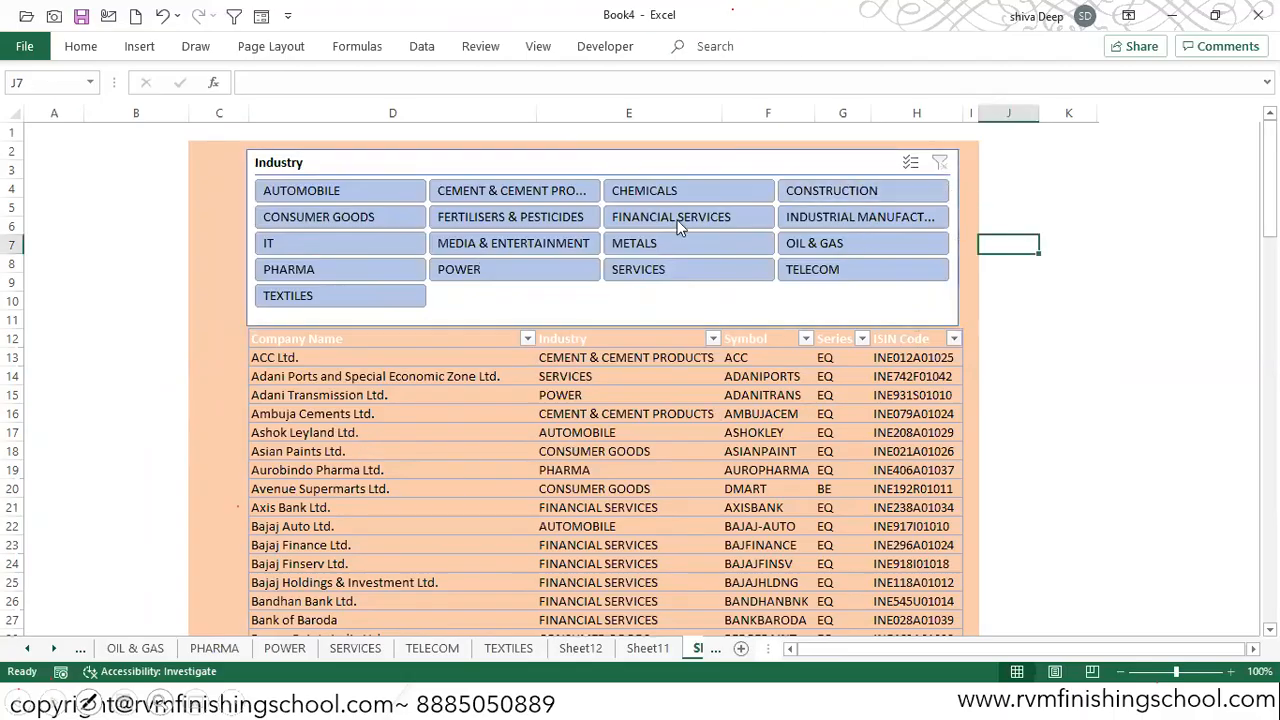
Step: Widen column B further and shift the slicer slightly right
left_click_drag(188, 118, 226, 118)
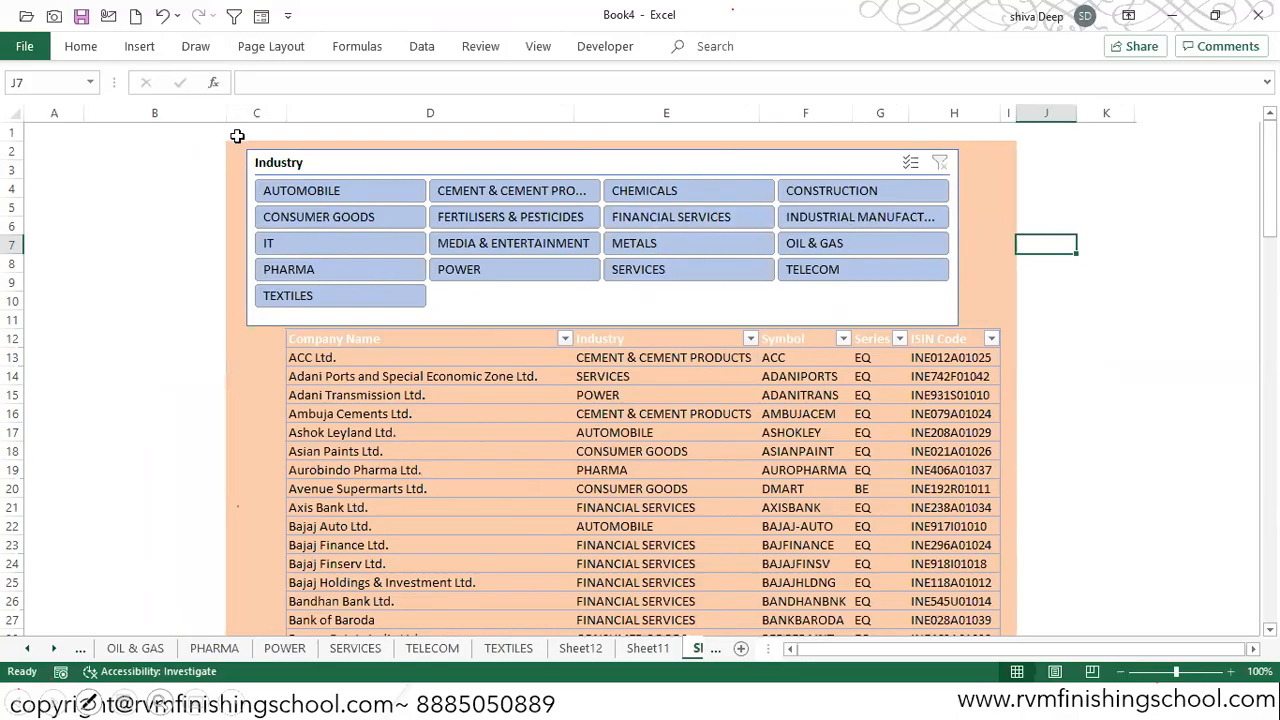
left_click(471, 171)
left_click_drag(471, 171, 486, 172)
Step: Narrow column C to a slim orange margin and align the slicer's edges with the table
left_click_drag(287, 107, 261, 107)
left_click_drag(389, 161, 380, 163)
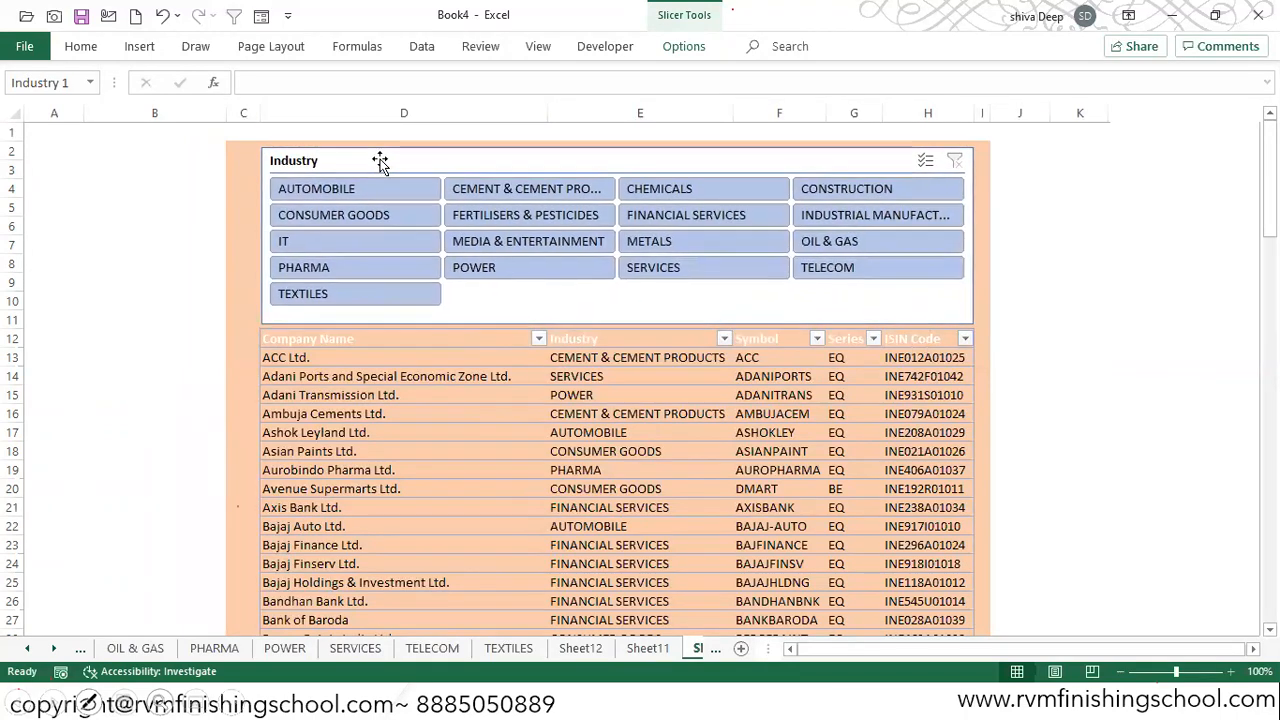
left_click_drag(258, 112, 252, 112)
left_click(417, 163)
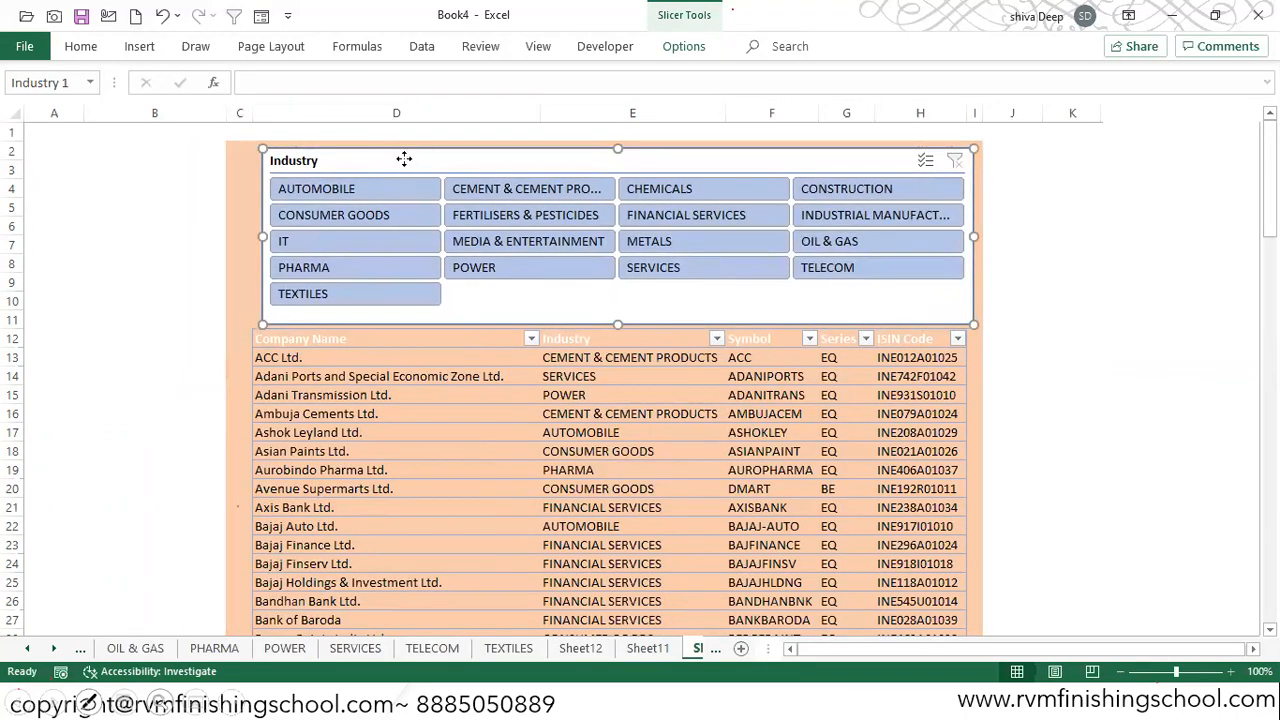
left_click_drag(404, 160, 394, 160)
left_click(1070, 170)
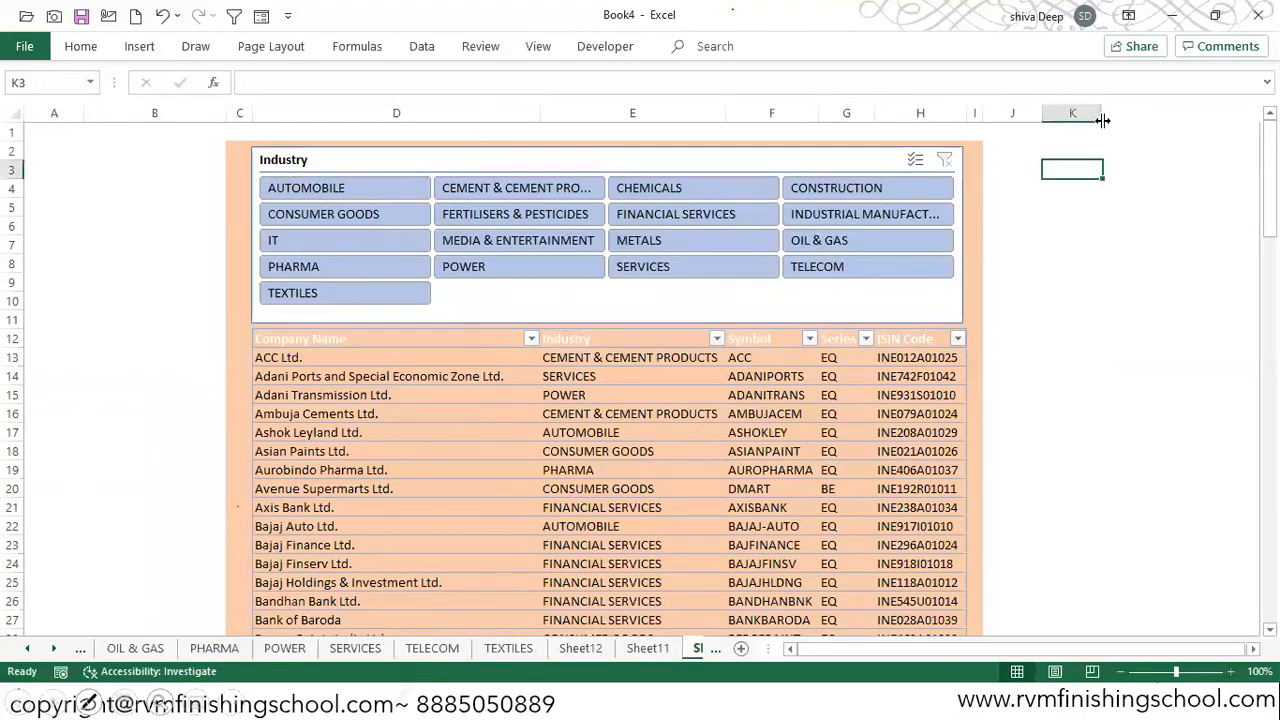
Step: Select columns A and B, and use the slicer to filter the table by AUTOMOBILE and by POWER
left_click_drag(54, 113, 107, 108)
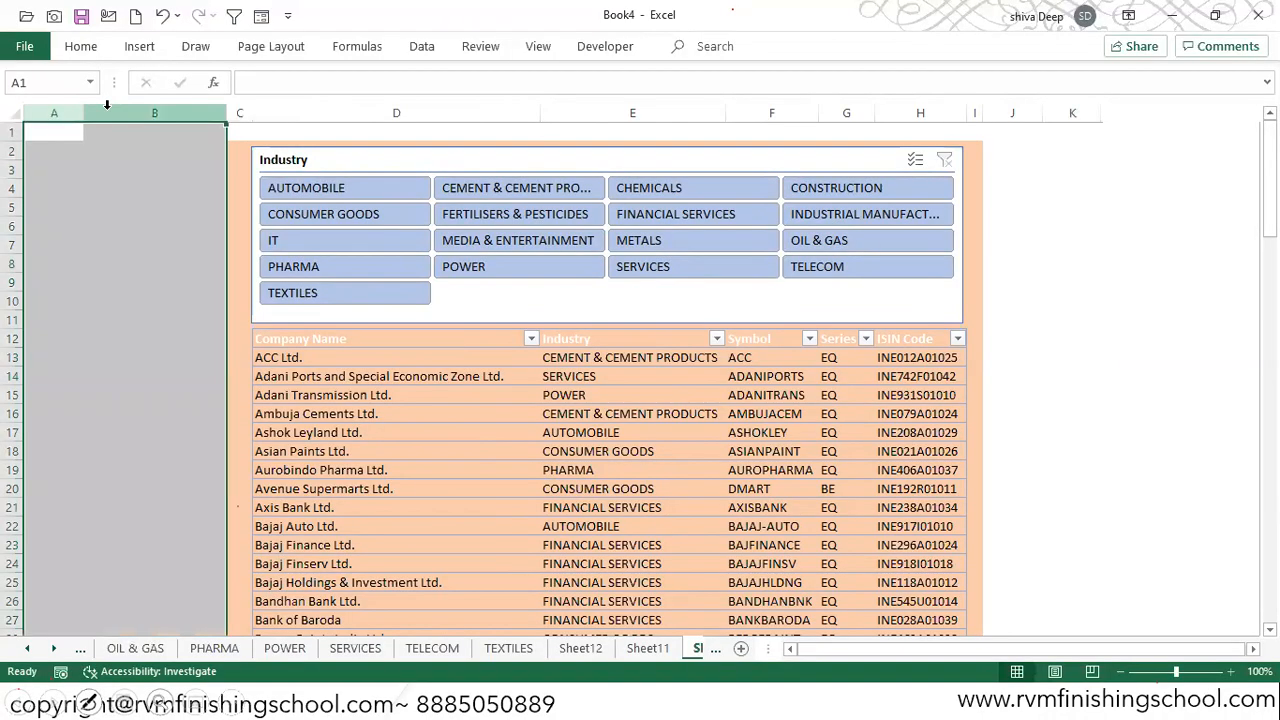
left_click(354, 192)
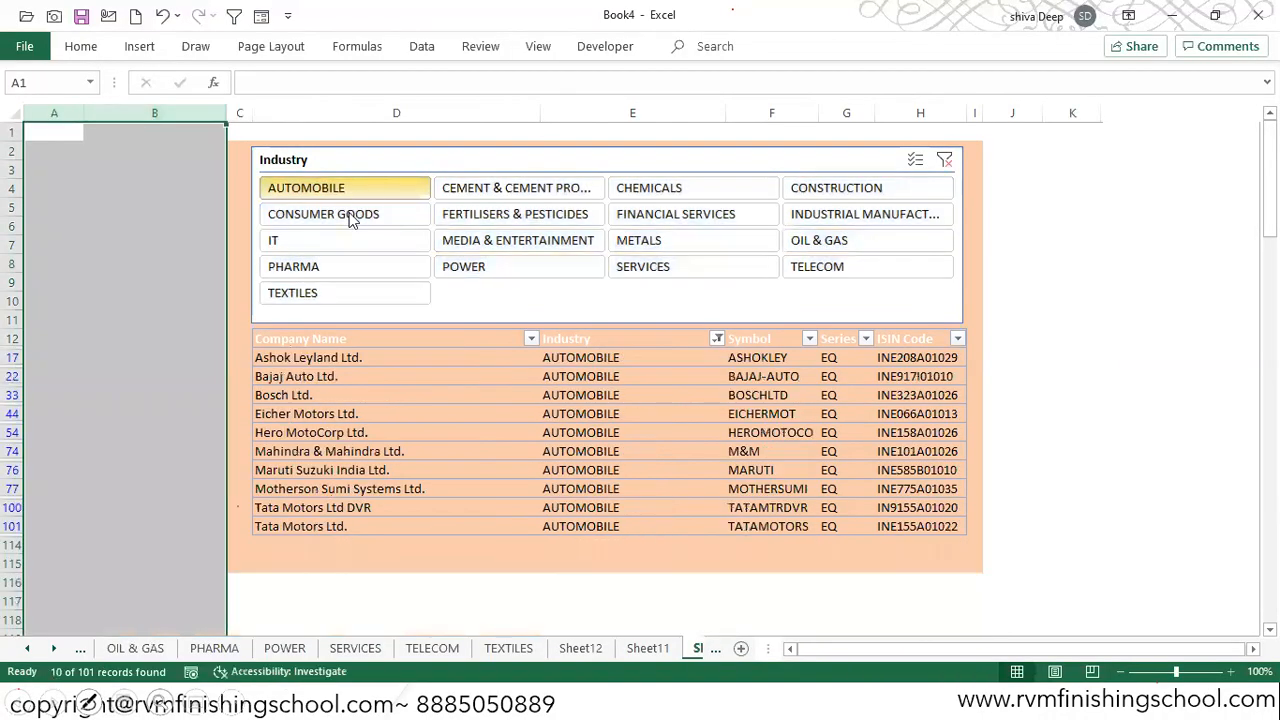
left_click(472, 276)
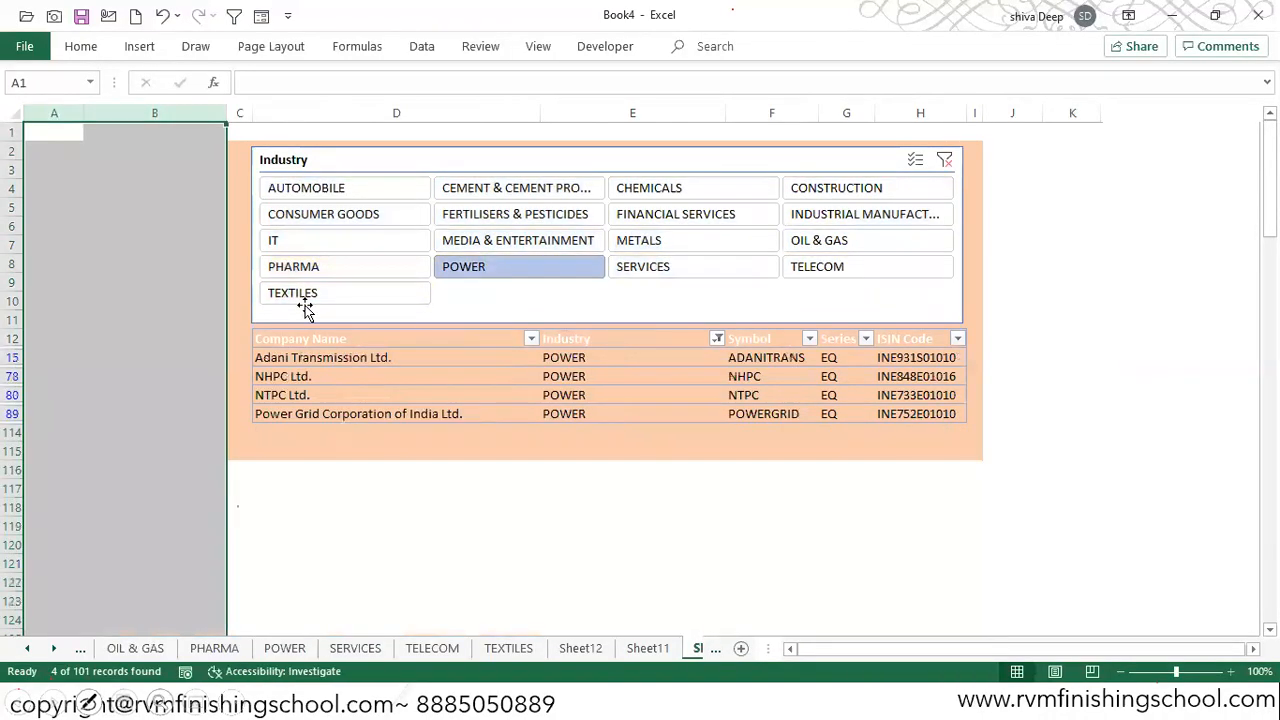